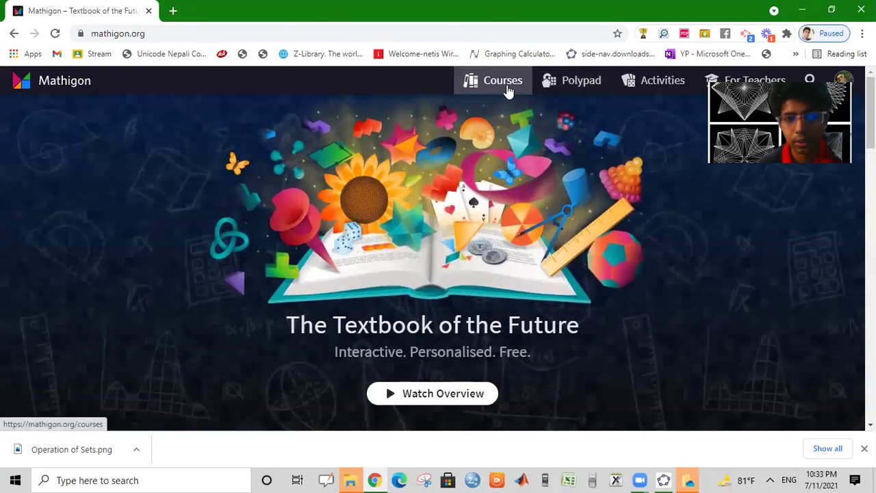
- Open the course library and look over the Intermediate courses for Grades 9–10
left_click(507, 90)
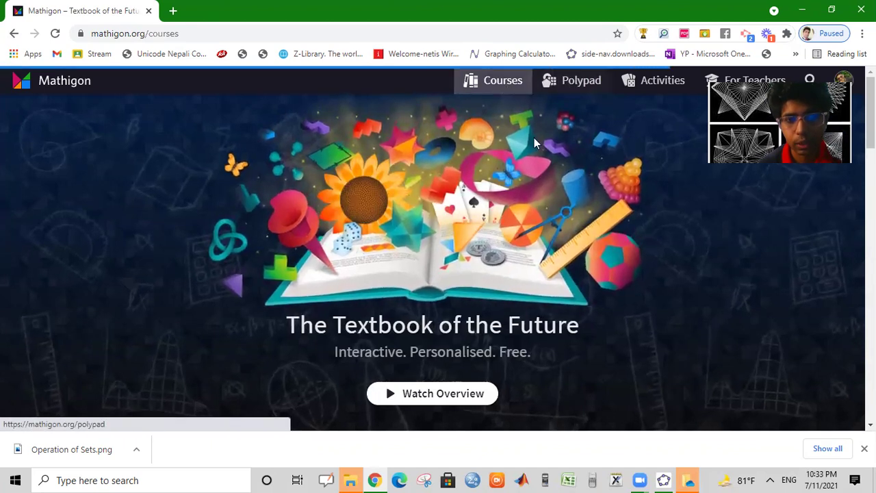
scroll(465, 374, "down", 3)
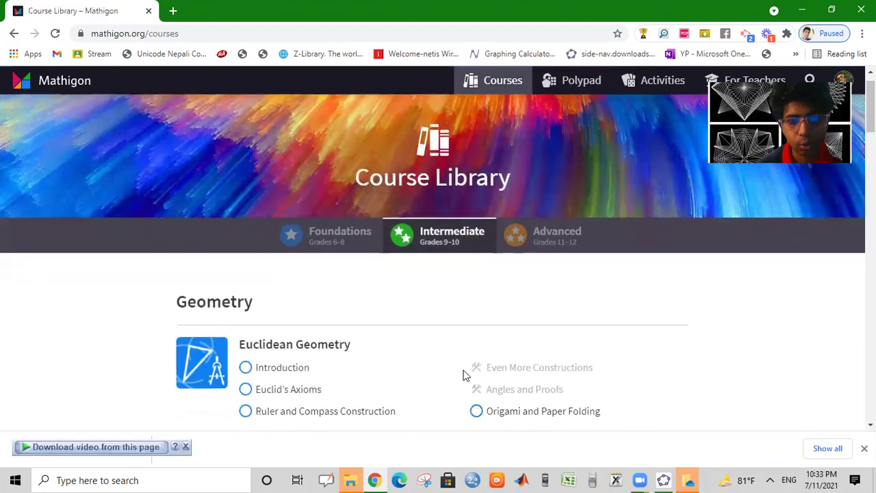
scroll(464, 375, "down", 10)
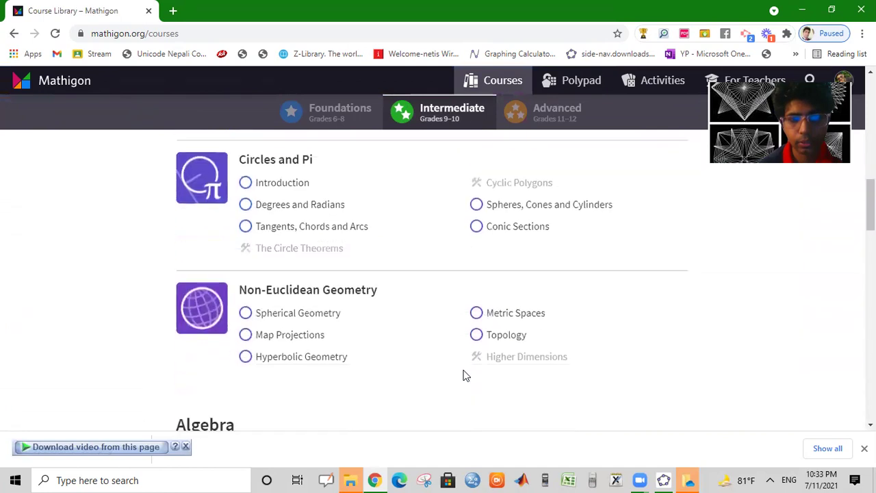
scroll(463, 375, "up", 10)
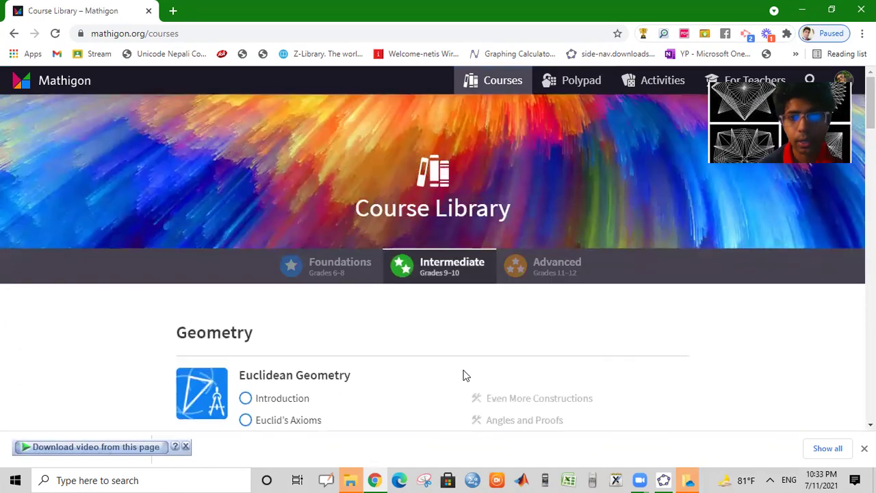
- Open Polypad, look at its file and class sections, and return to the tiles
left_click(567, 89)
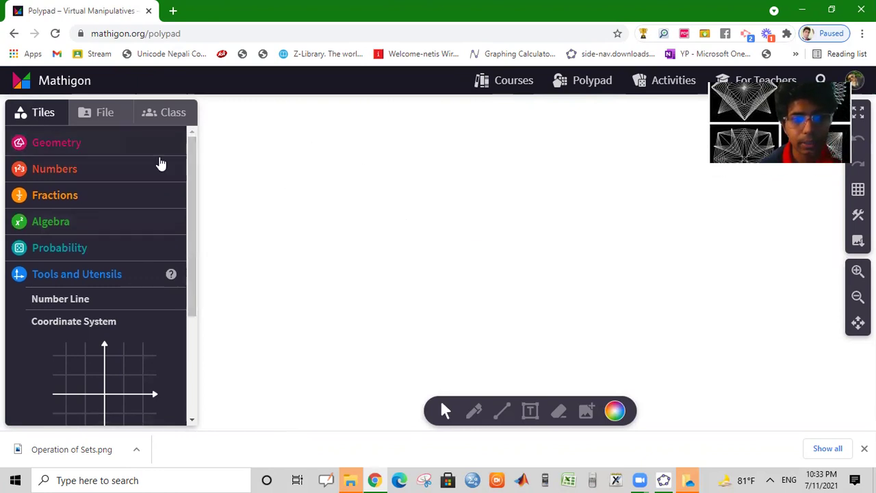
left_click(108, 116)
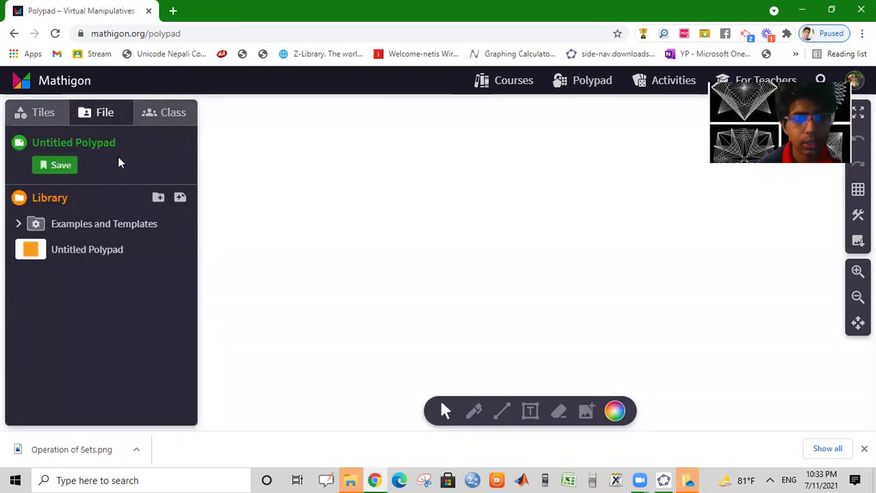
left_click(161, 120)
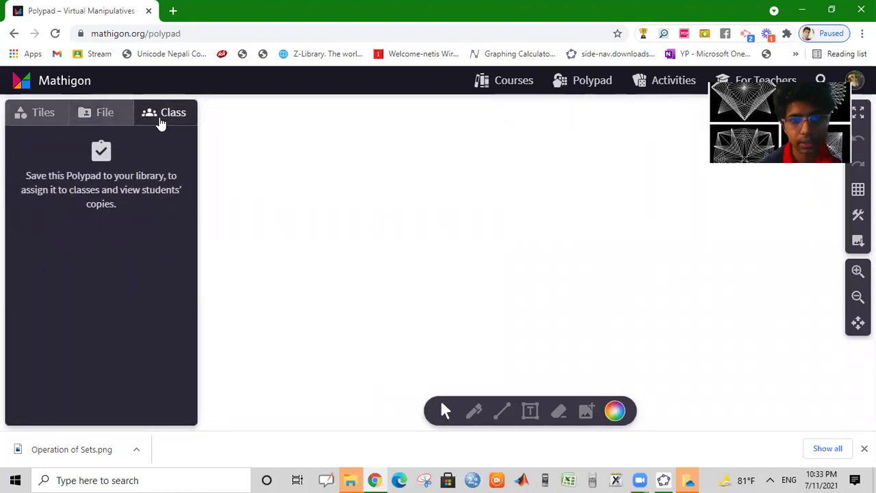
left_click(66, 120)
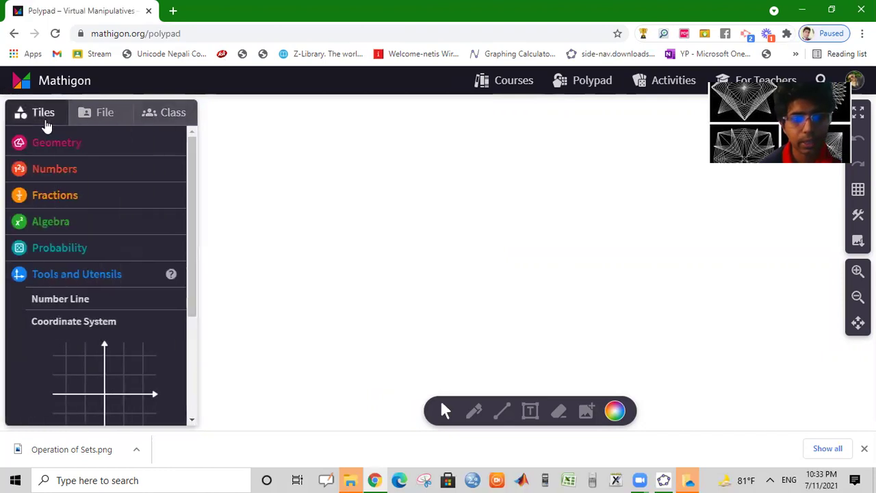
- Add a green regular pentagon to the canvas from the Geometry polygon tiles
left_click(75, 154)
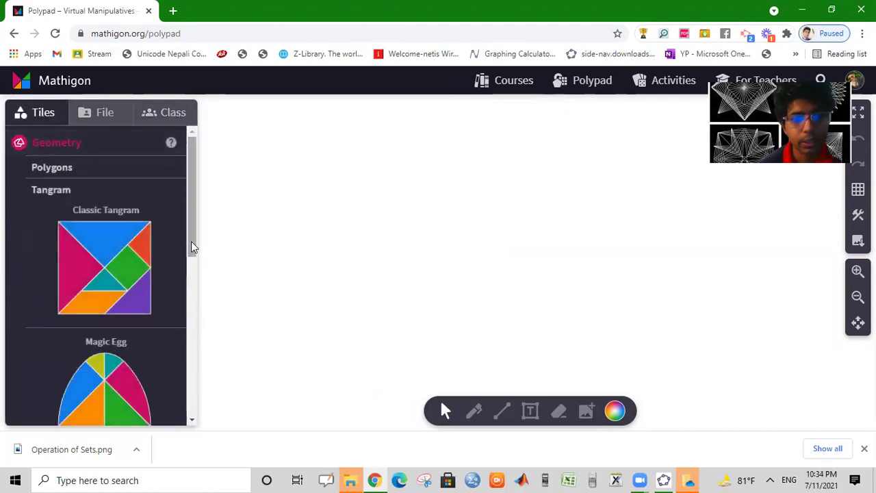
left_click_drag(191, 241, 191, 257)
scroll(91, 171, "up", 1)
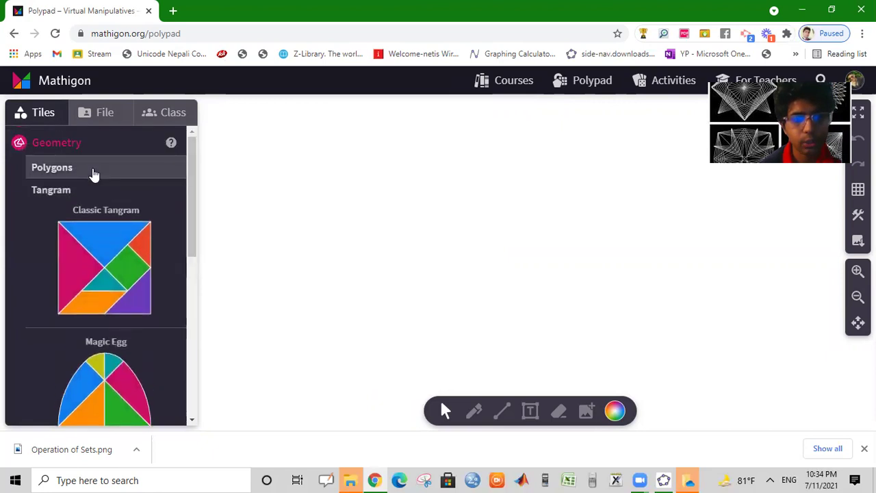
left_click(92, 171)
left_click(164, 214)
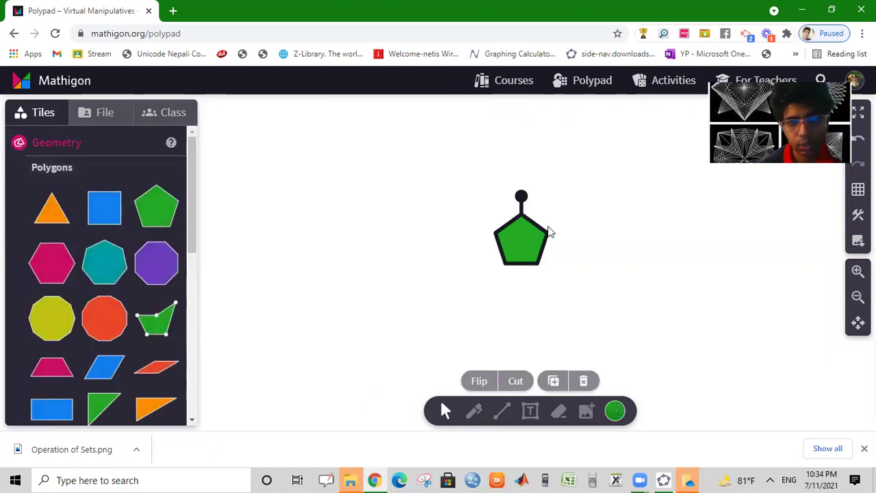
- Move and rotate the green pentagon around the canvas, and delete it
left_click_drag(520, 243, 470, 226)
left_click_drag(472, 179, 442, 194)
left_click_drag(489, 208, 287, 205)
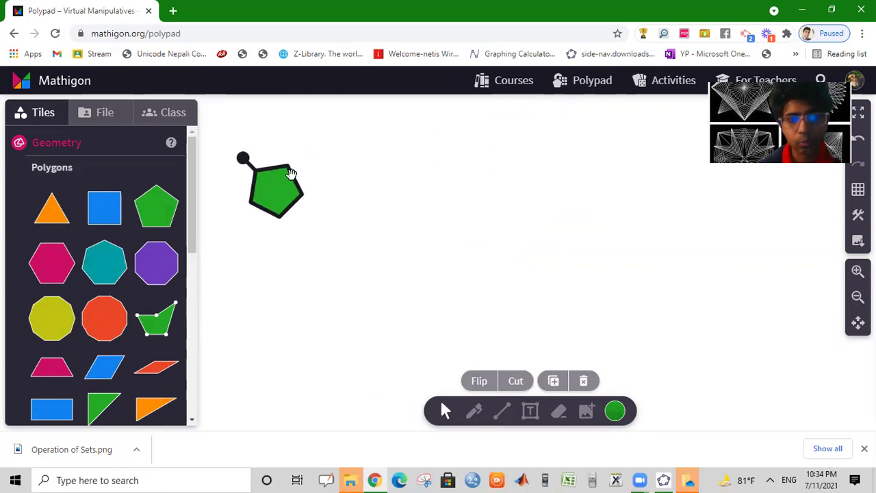
left_click_drag(237, 159, 346, 269)
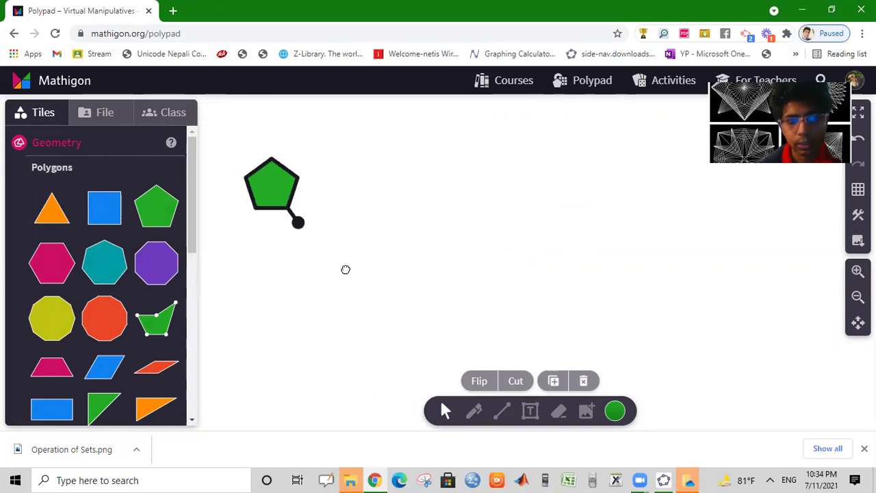
left_click_drag(299, 225, 289, 150)
left_click_drag(266, 195, 418, 238)
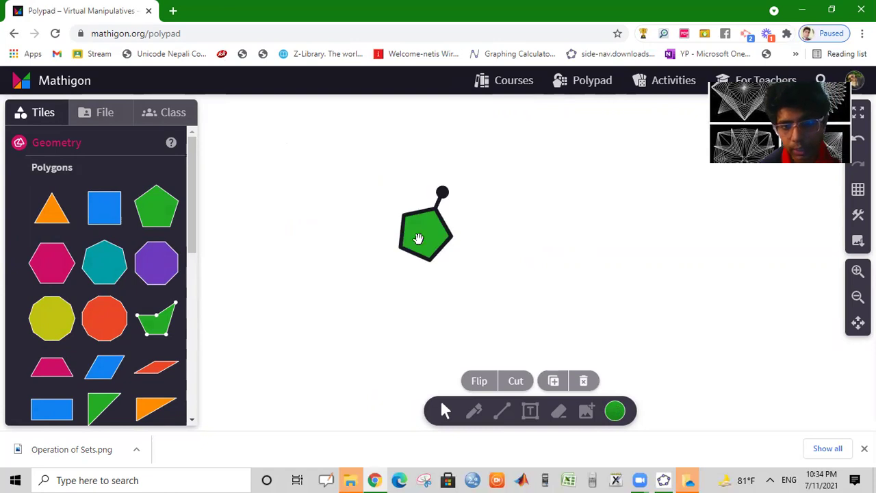
left_click(583, 382)
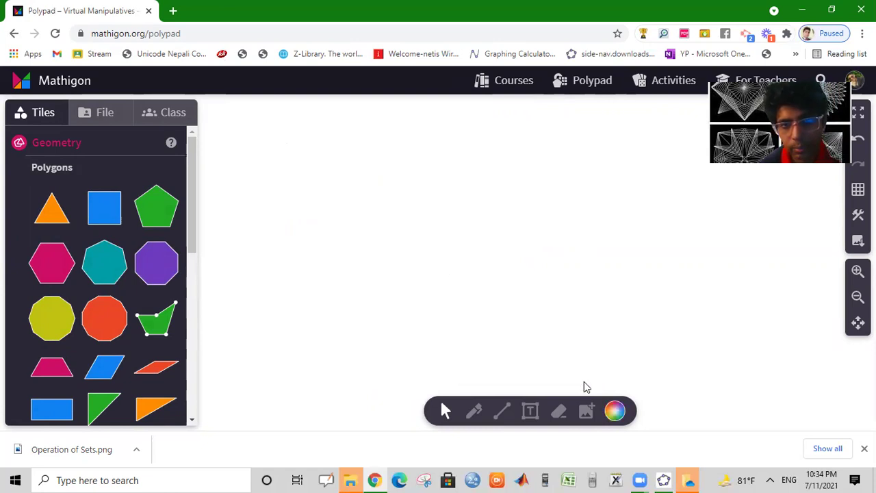
- Place another green pentagon on the canvas and remove it with the Eraser
left_click(152, 209)
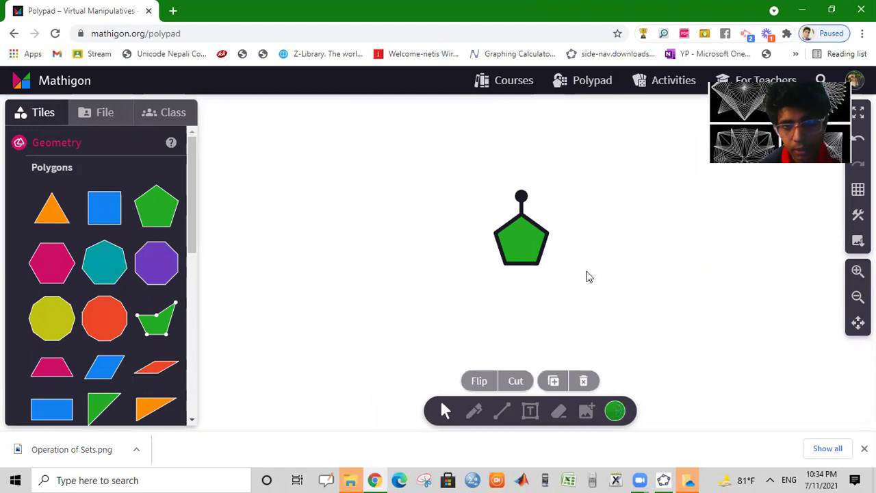
left_click(558, 413)
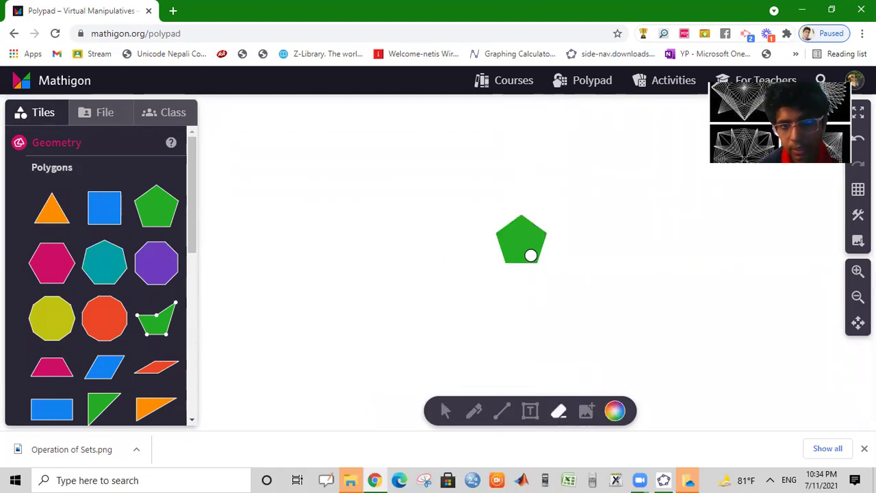
left_click(530, 255)
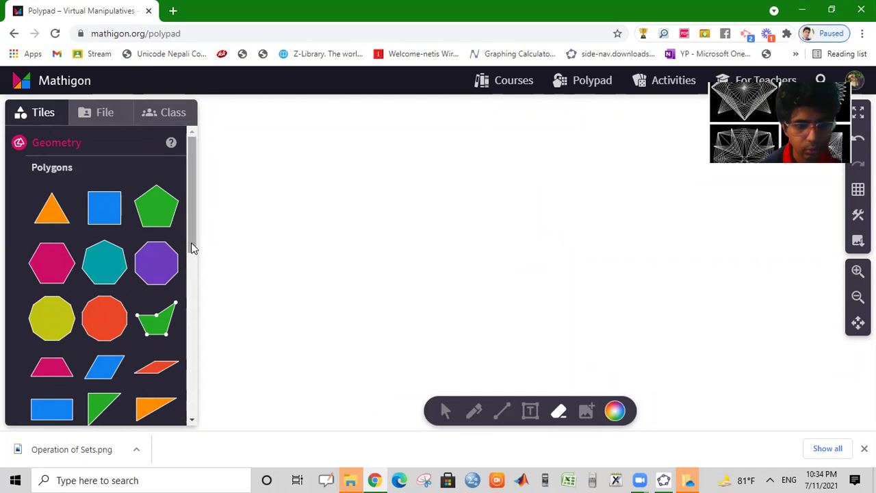
- Add an orange triangle, a purple octagon, a teal heptagon and a red dodecagon placed apart from the others
left_click_drag(192, 253, 57, 240)
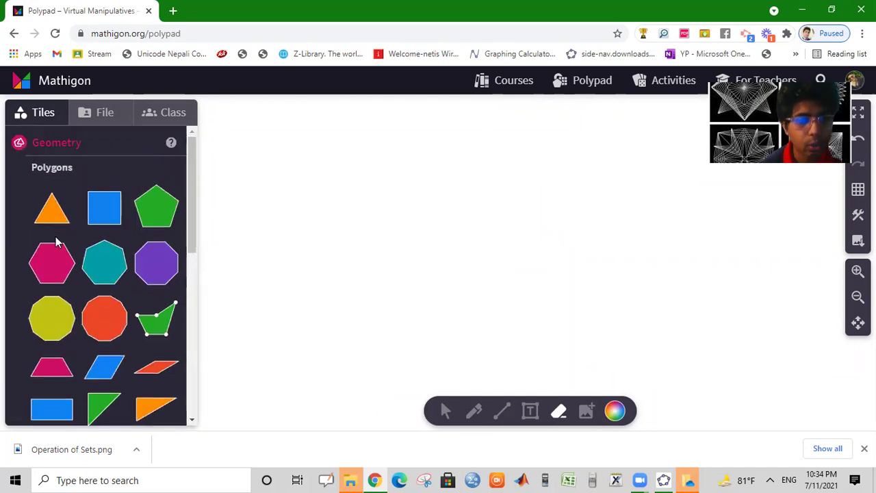
left_click(52, 218)
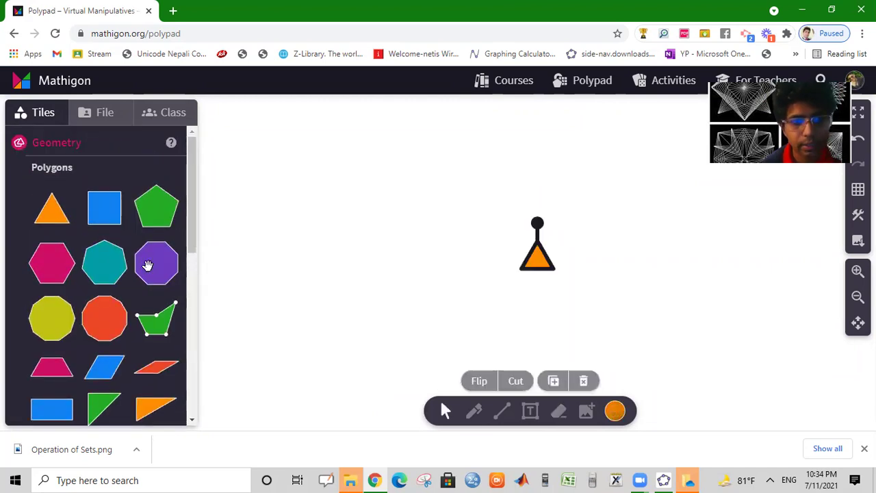
left_click(148, 266)
left_click(103, 262)
left_click_drag(102, 313, 319, 238)
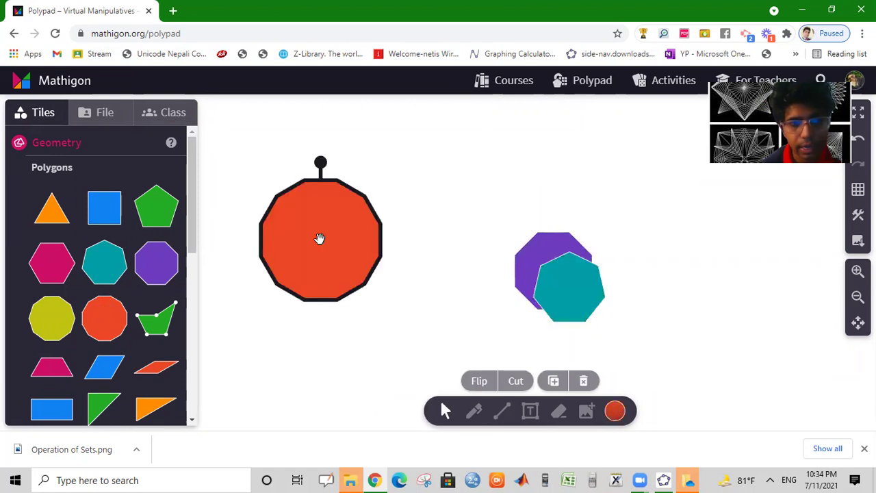
- Erase all the polygons from the canvas with the Eraser
left_click_drag(189, 240, 191, 308)
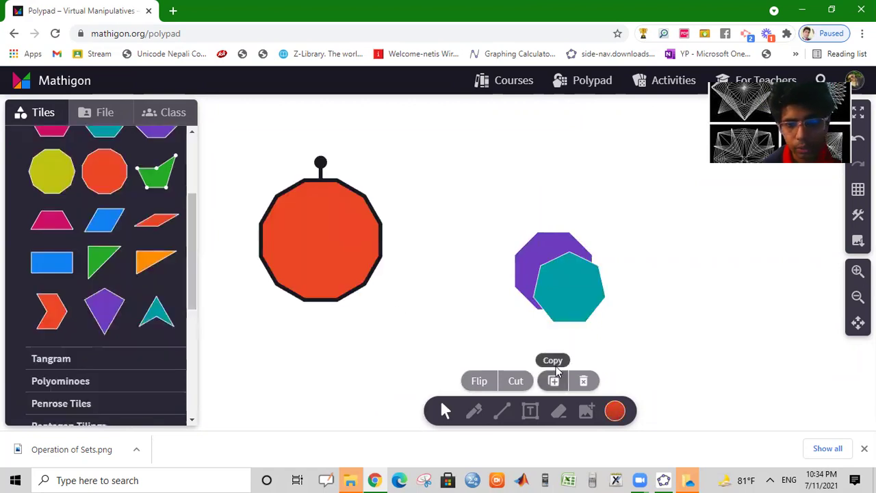
left_click(564, 262)
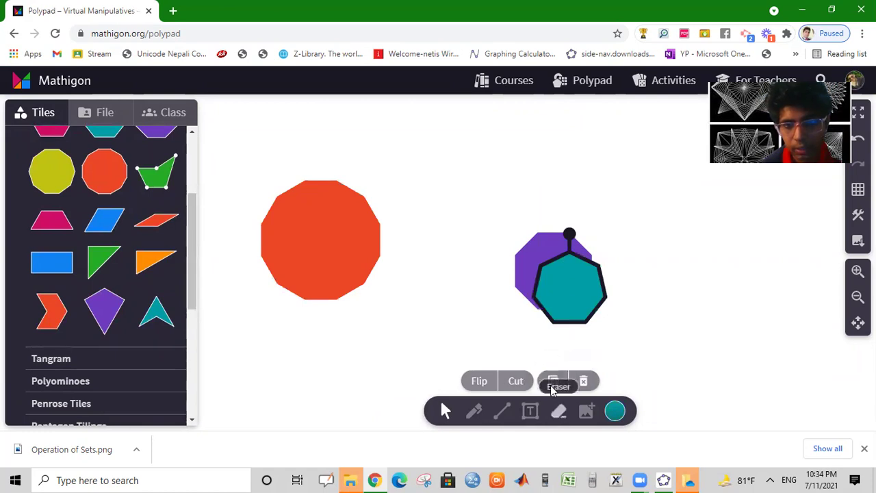
left_click(558, 411)
left_click_drag(564, 278, 534, 253)
left_click_drag(386, 256, 376, 256)
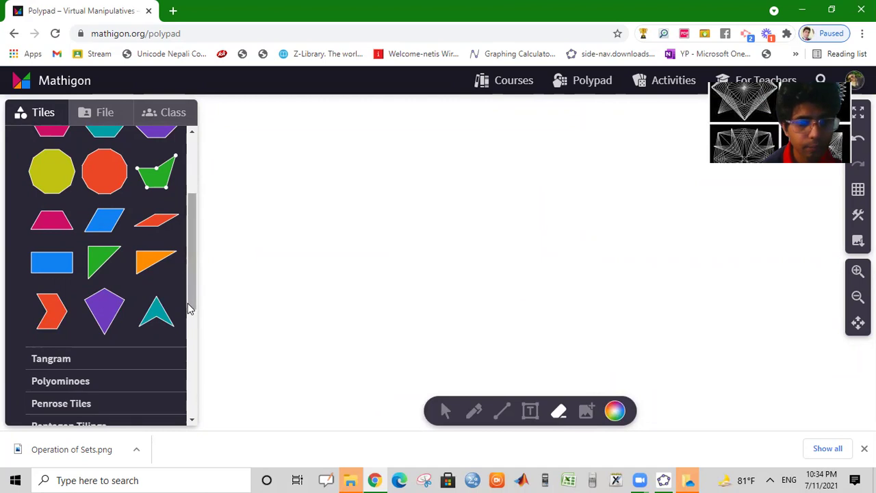
- Examine the remaining Geometry tile sets, from Tangram and Polyominoes through Penrose, Pentagon Tilings, Fractals, Kolam and Tantrix
left_click_drag(188, 296, 182, 371)
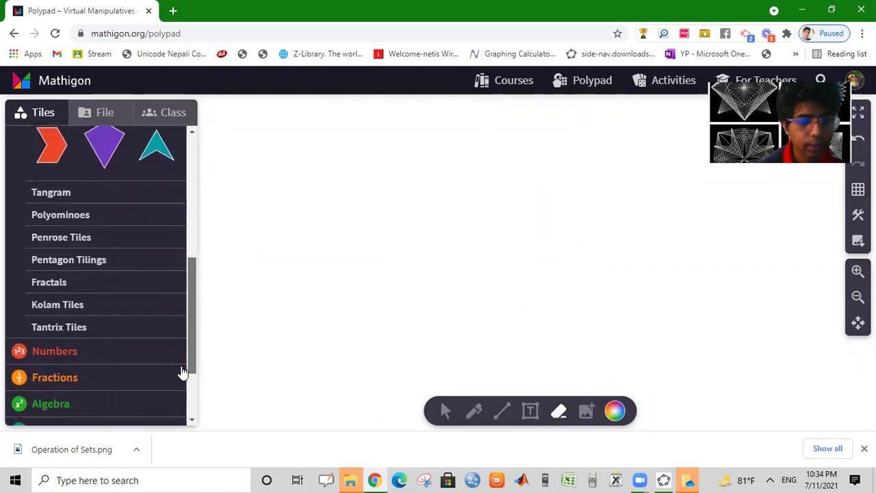
scroll(89, 200, "down", 1)
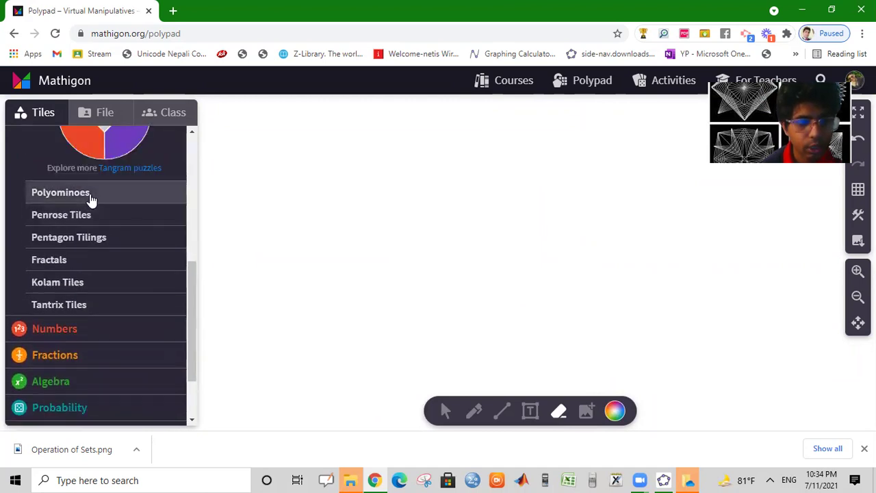
scroll(90, 199, "down", 2)
scroll(108, 227, "up", 3)
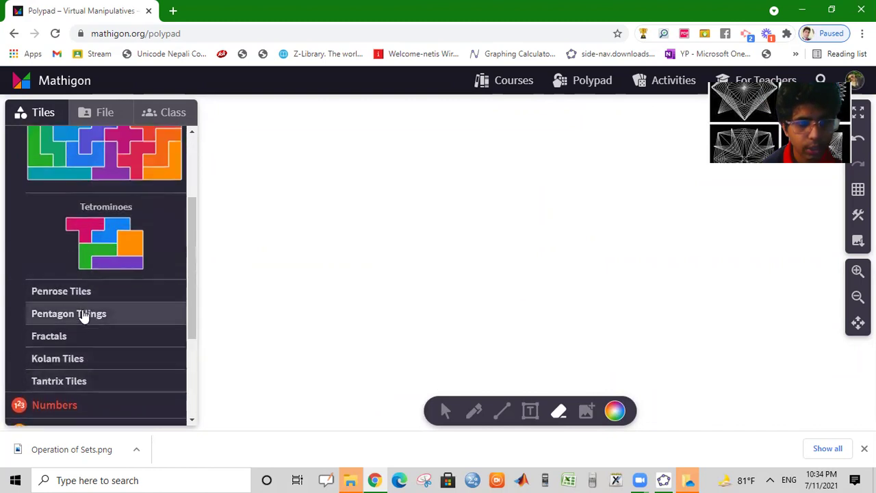
left_click(81, 299)
scroll(75, 336, "down", 5)
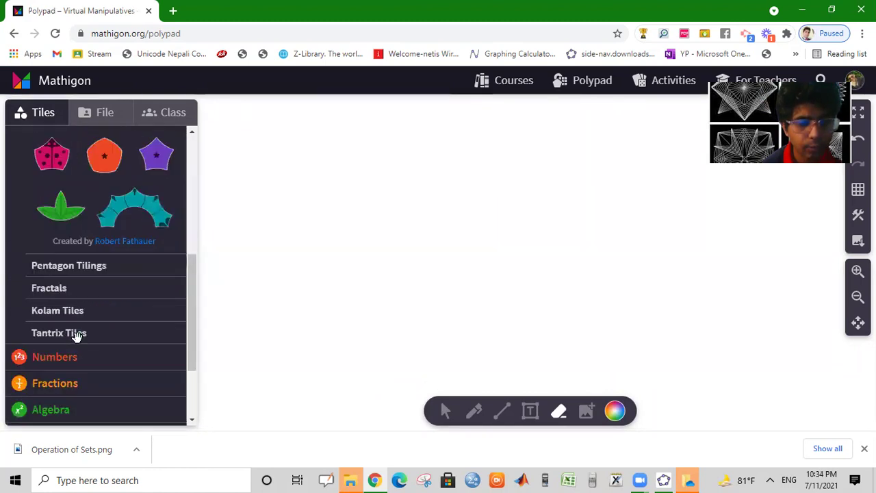
left_click(110, 240)
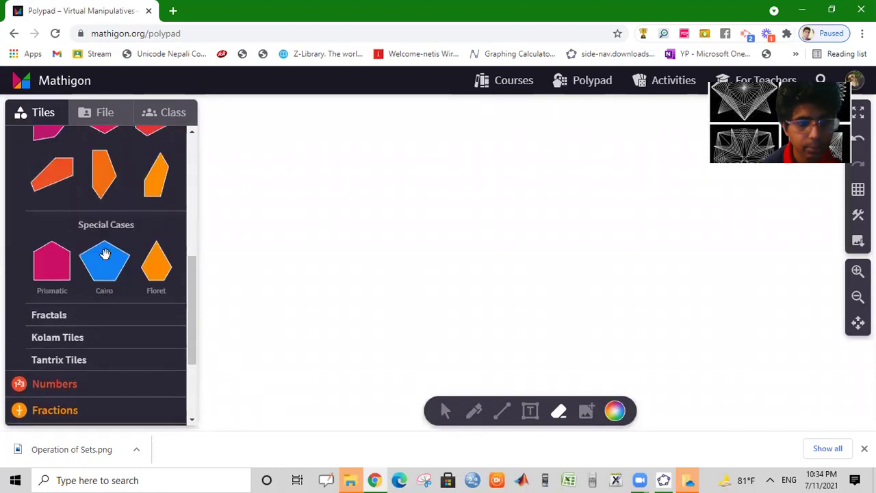
scroll(99, 296, "down", 2)
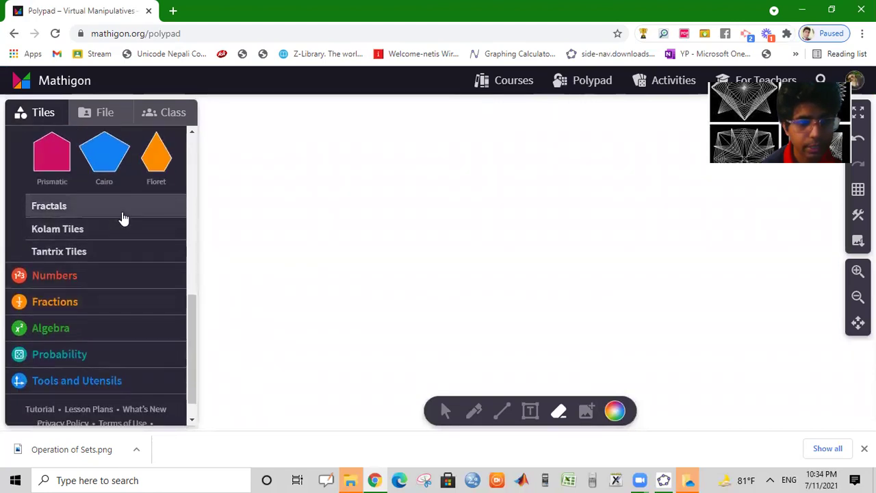
left_click(118, 209)
scroll(110, 245, "down", 1)
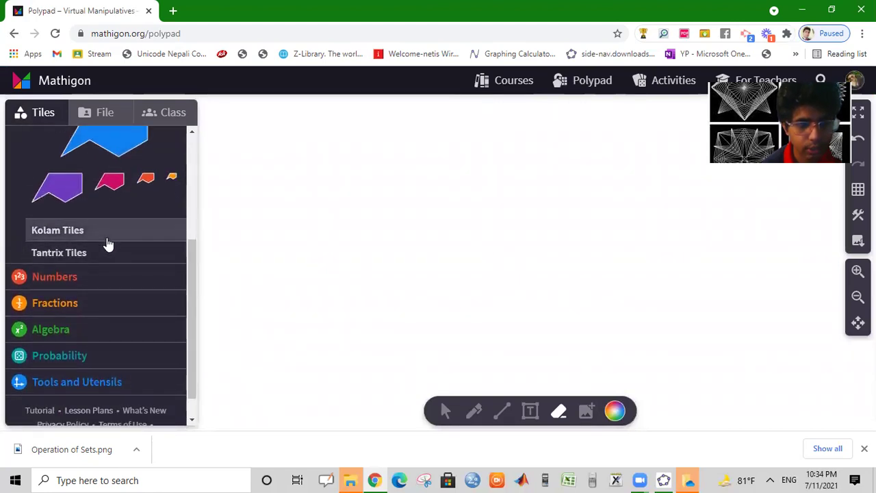
left_click(108, 238)
left_click(111, 248)
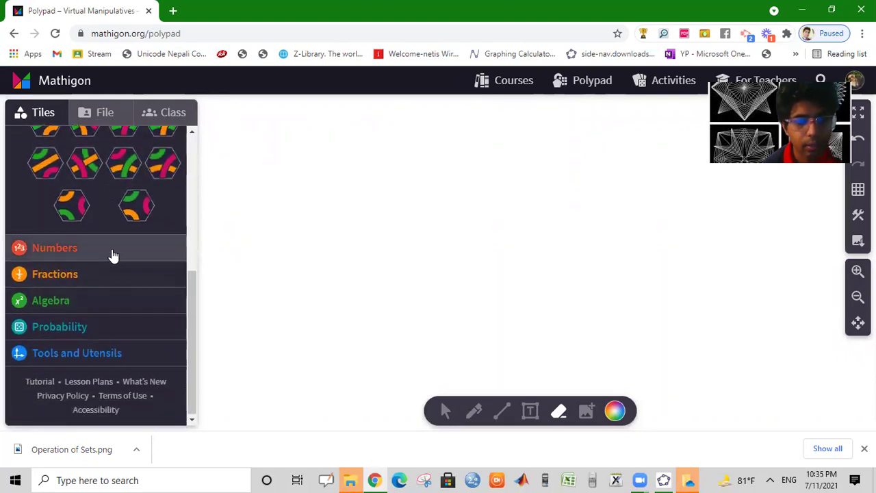
- Add a single unit tile and a blue ten-unit bar from the Number Tiles set to the canvas
left_click(112, 255)
scroll(93, 245, "up", 4)
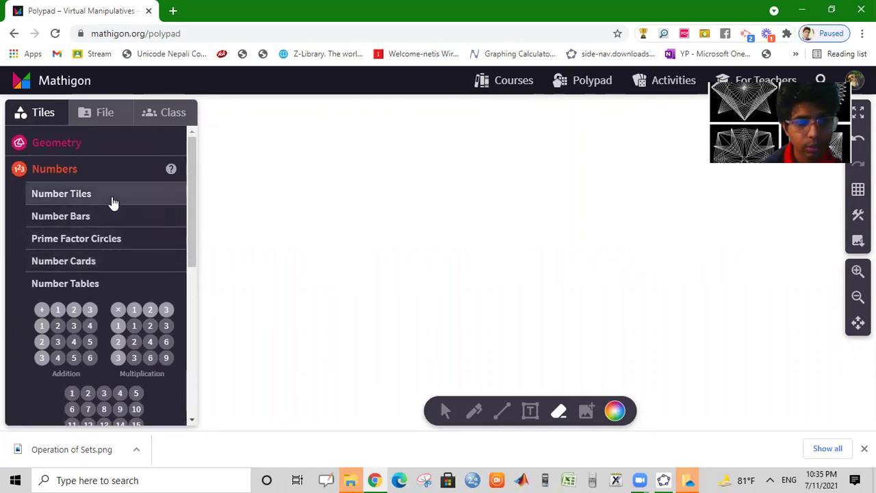
left_click(111, 200)
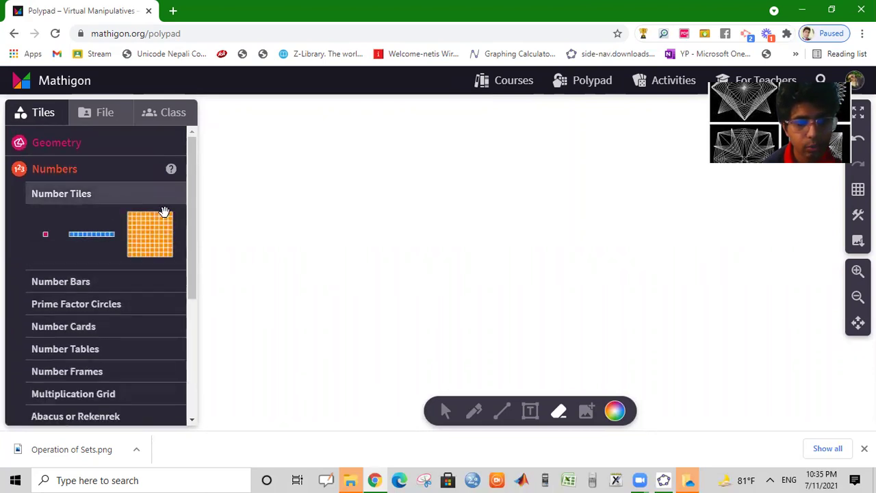
left_click(49, 236)
left_click(94, 234)
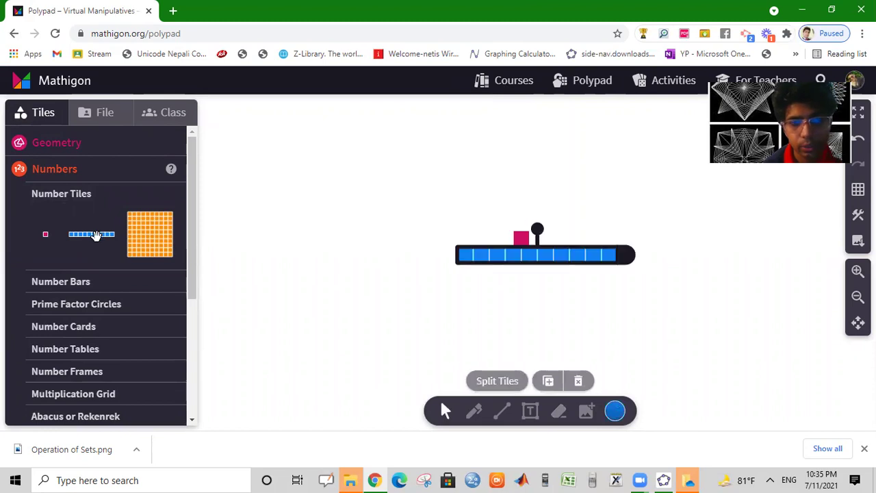
- Add an orange hundred-unit square to the canvas and move it away from the unit tile and the blue ten-unit bar
left_click(163, 242)
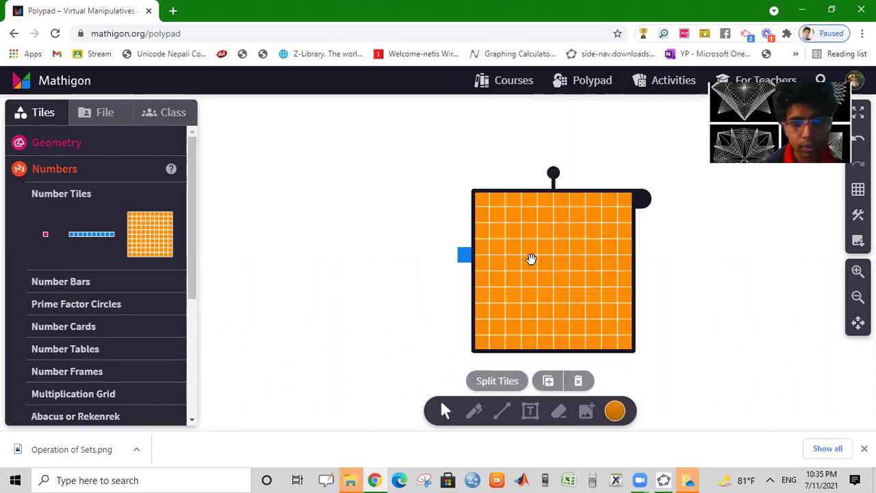
left_click_drag(531, 259, 242, 214)
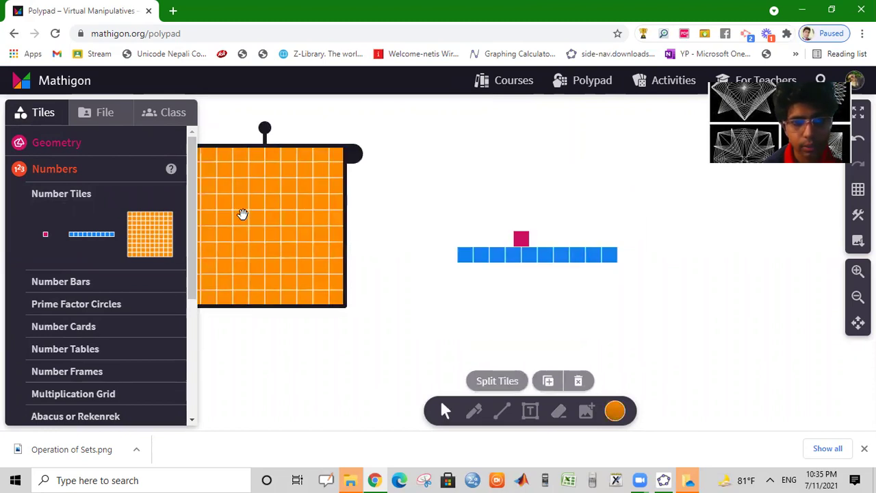
left_click(350, 257)
left_click(308, 252)
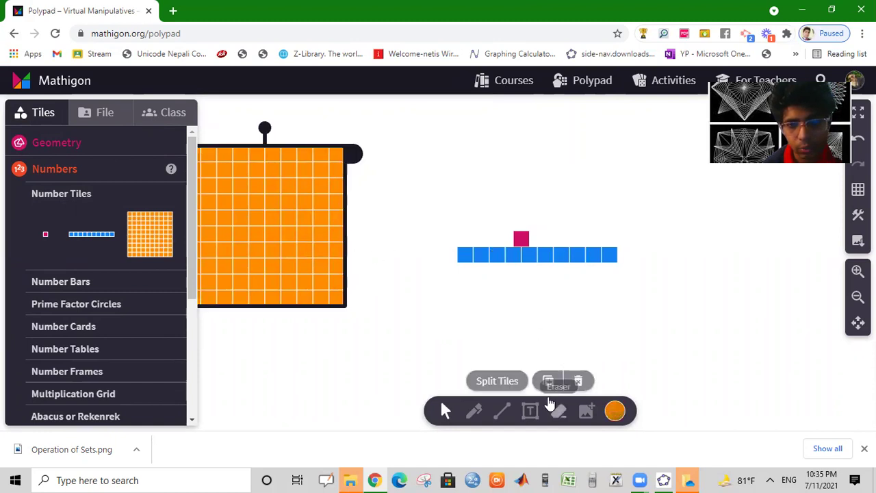
- Erase the orange square, the blue bar and the unit tile from the canvas with the Eraser
left_click(522, 393)
left_click(305, 242)
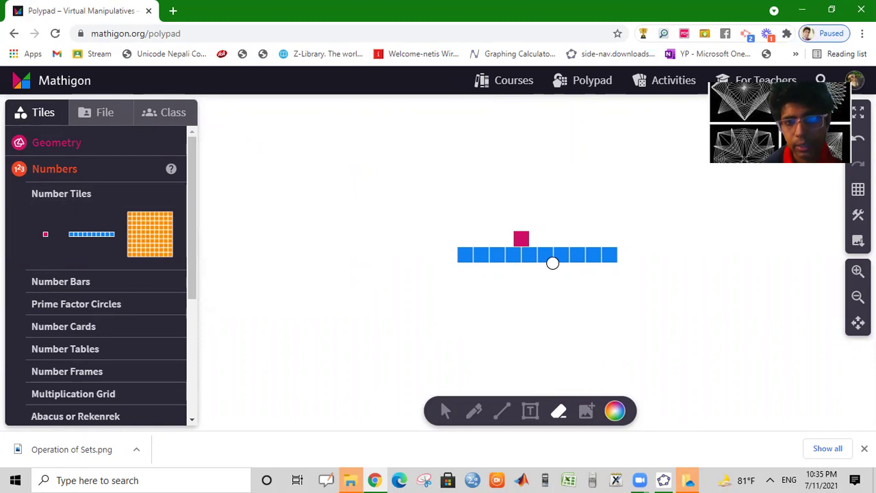
left_click(538, 254)
left_click(524, 245)
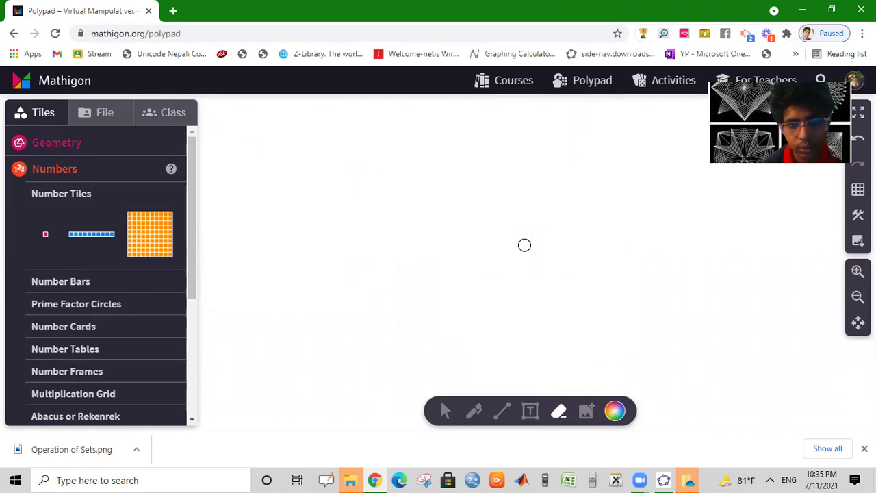
- Place a 1 bar from the Number Bars set on the canvas, with a 10 bar below it
left_click(115, 281)
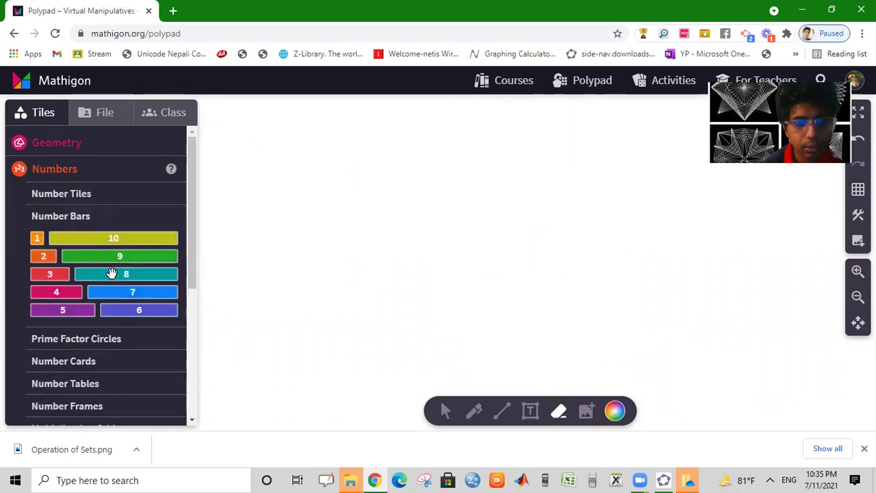
left_click_drag(36, 237, 311, 229)
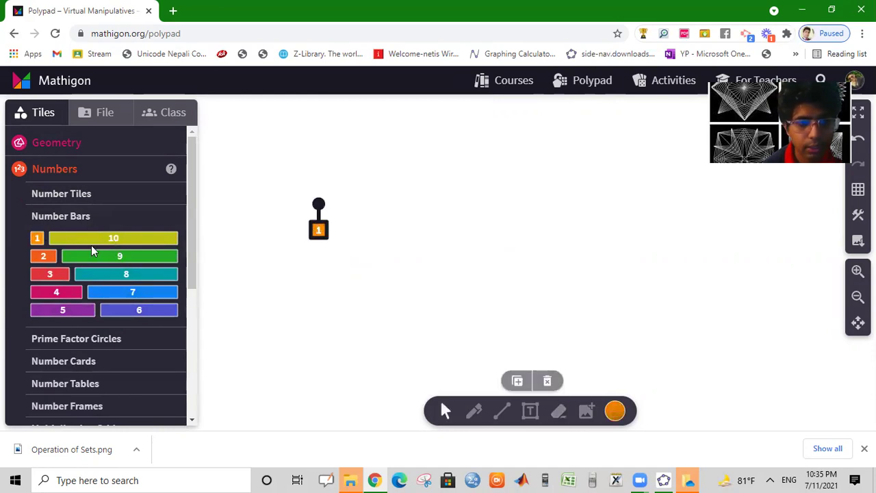
left_click_drag(108, 239, 396, 263)
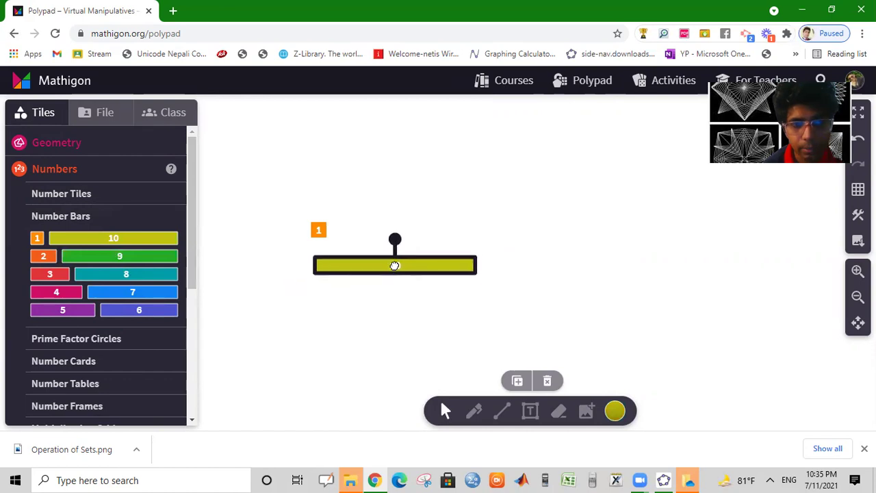
left_click(359, 317)
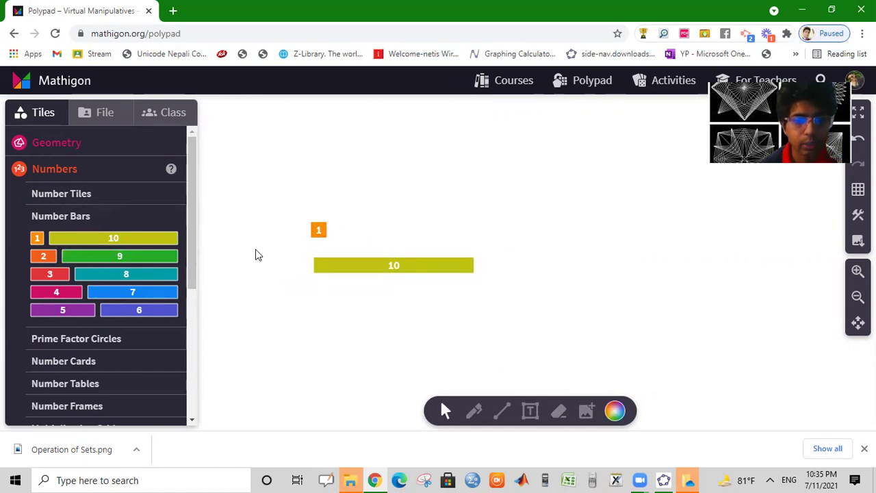
- Place a 9 bar directly beside the 1 bar and line up the 10 bar beneath the pair
left_click_drag(107, 258, 402, 230)
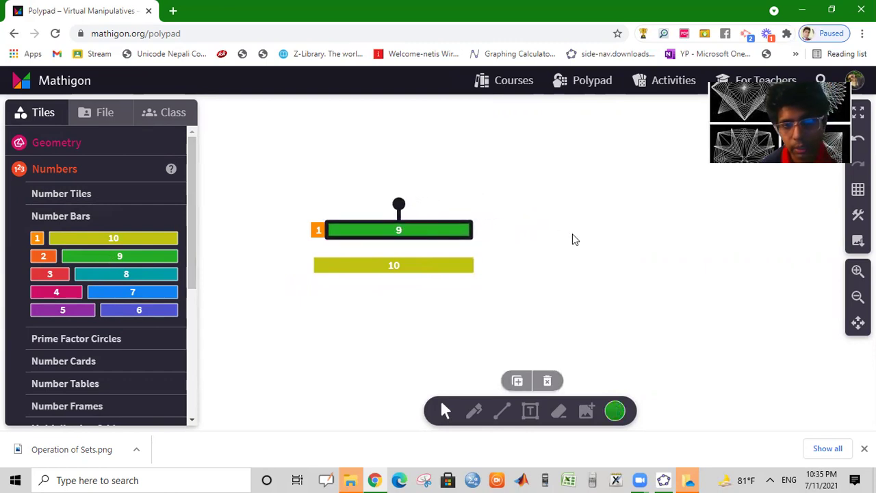
left_click(558, 248)
left_click(399, 273)
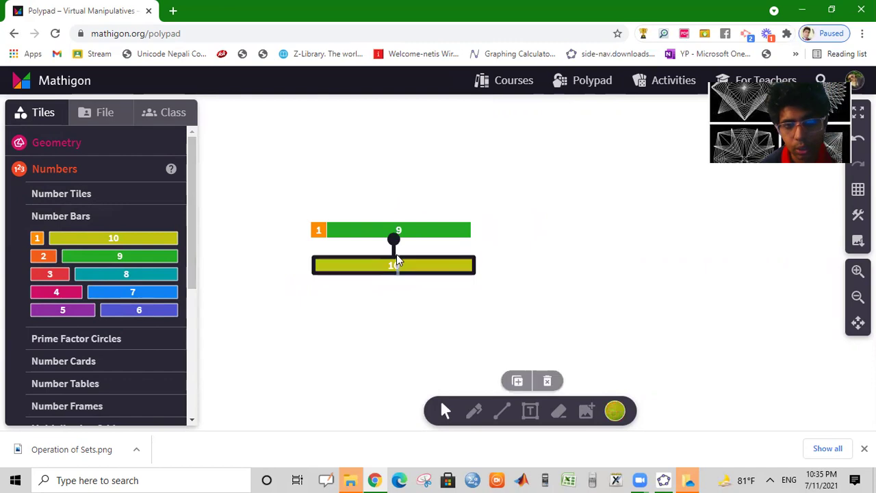
left_click_drag(408, 243, 405, 255)
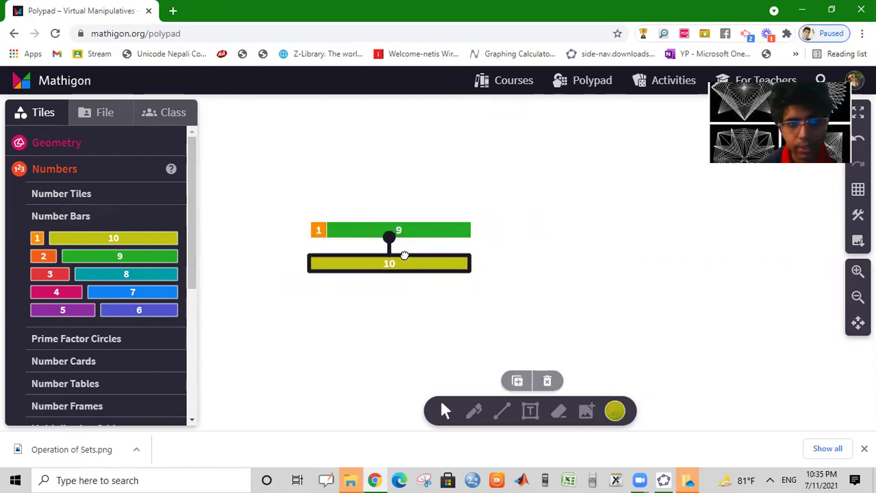
- Add an 8 bar, a 3 bar and a 6 bar to the canvas
left_click(117, 275)
left_click(52, 275)
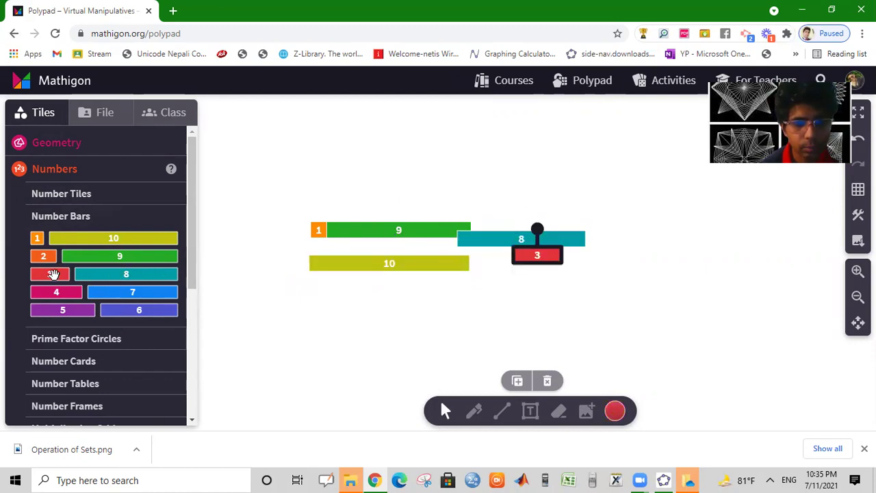
left_click(136, 310)
- Add the 13 circle from the Prime Factor Circles set and move it above the number bars
left_click(140, 339)
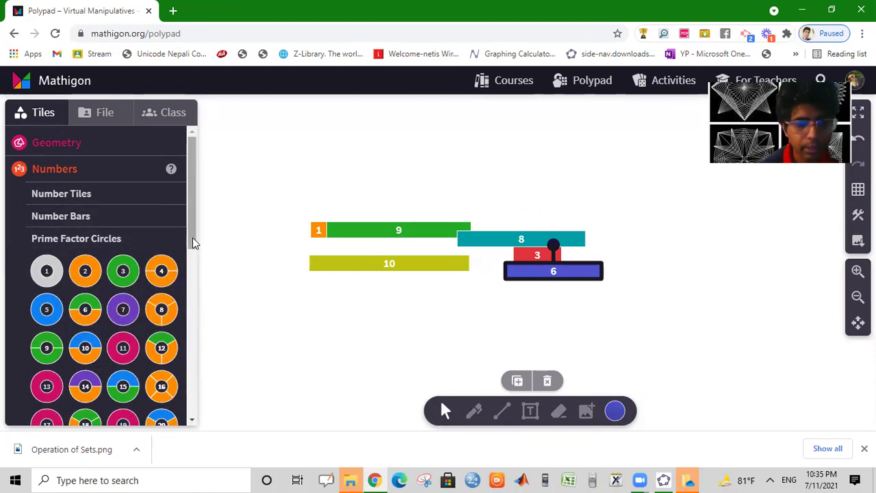
left_click_drag(192, 237, 191, 289)
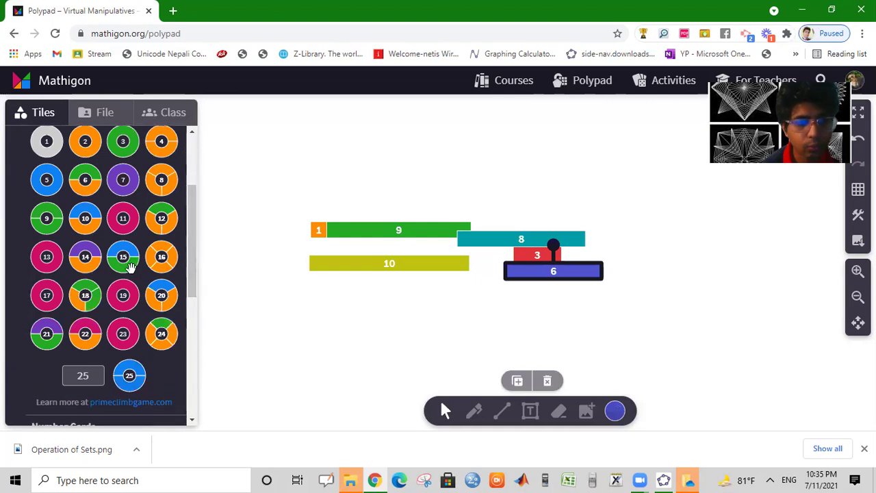
left_click(47, 258)
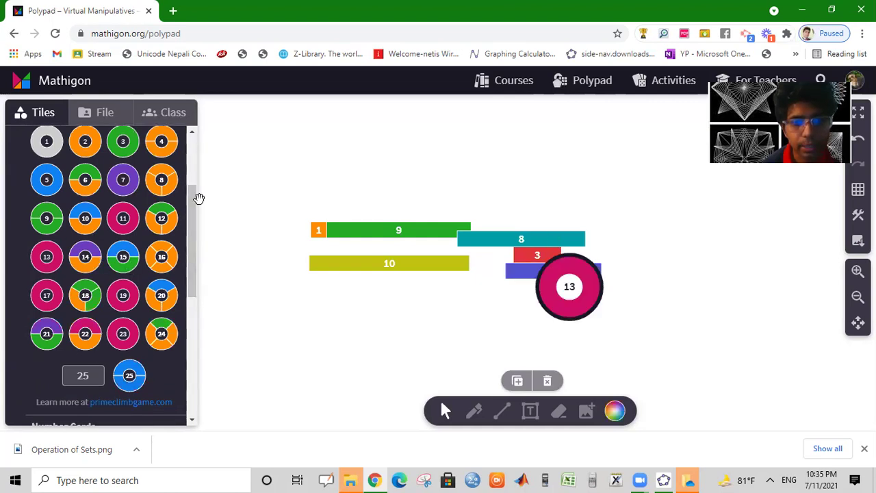
left_click_drag(561, 282, 306, 159)
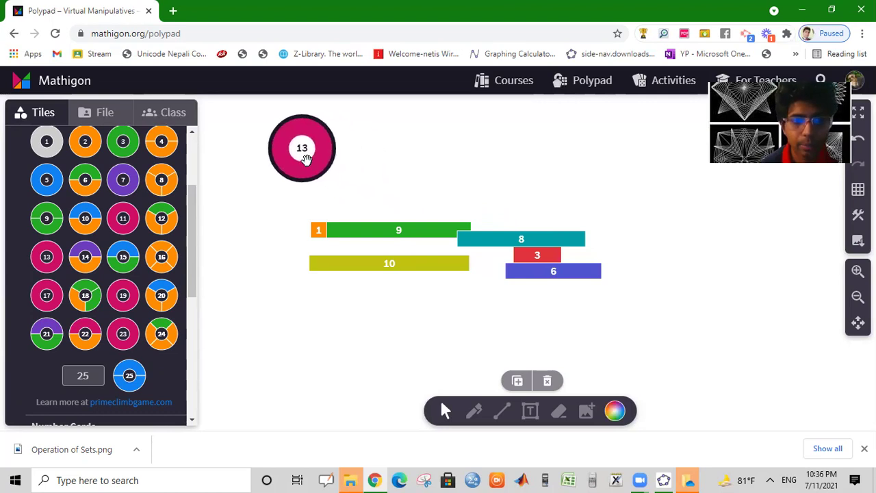
- Add the 16 prime factor circle and pull it apart into four circles of 2 above the number bars
left_click(157, 259)
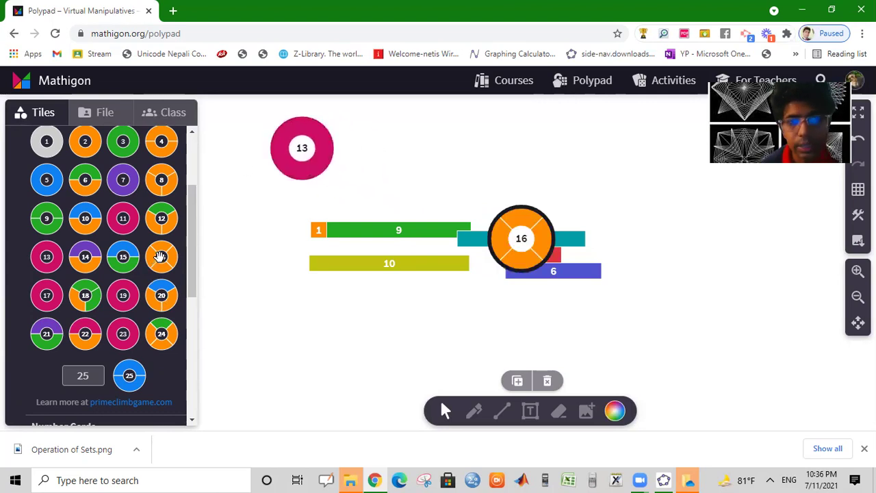
left_click_drag(520, 239, 578, 144)
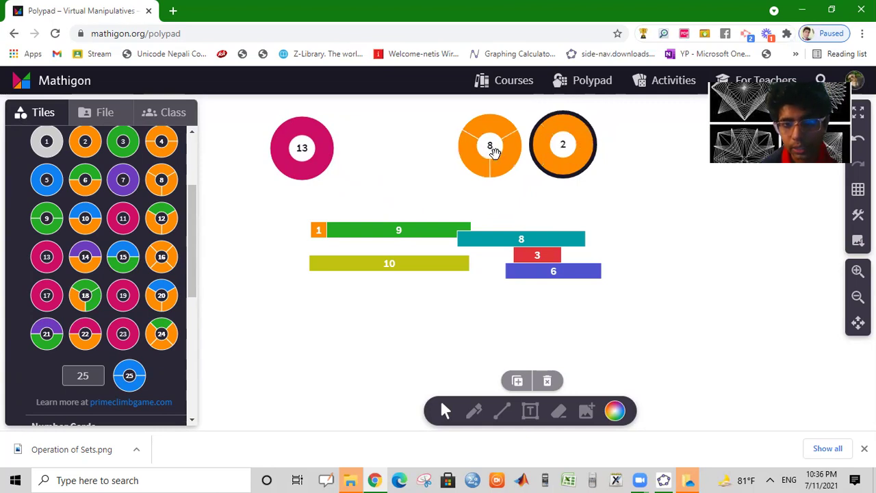
left_click_drag(472, 155, 396, 148)
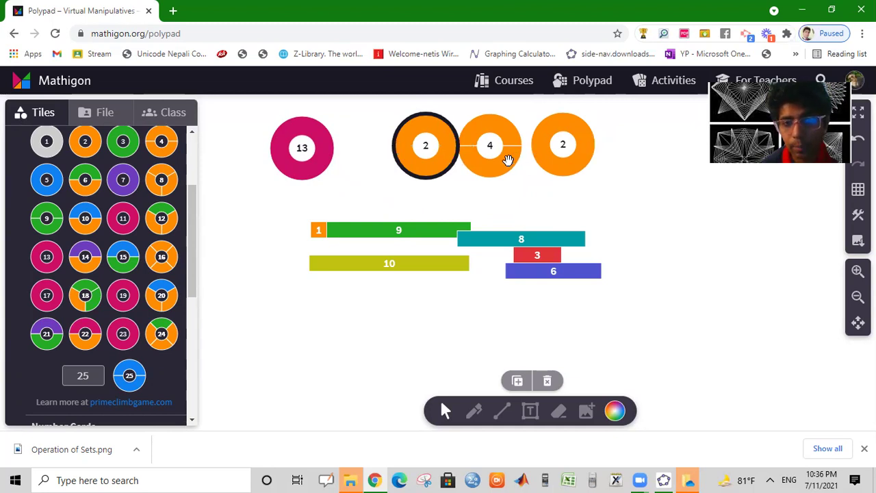
left_click_drag(508, 159, 644, 156)
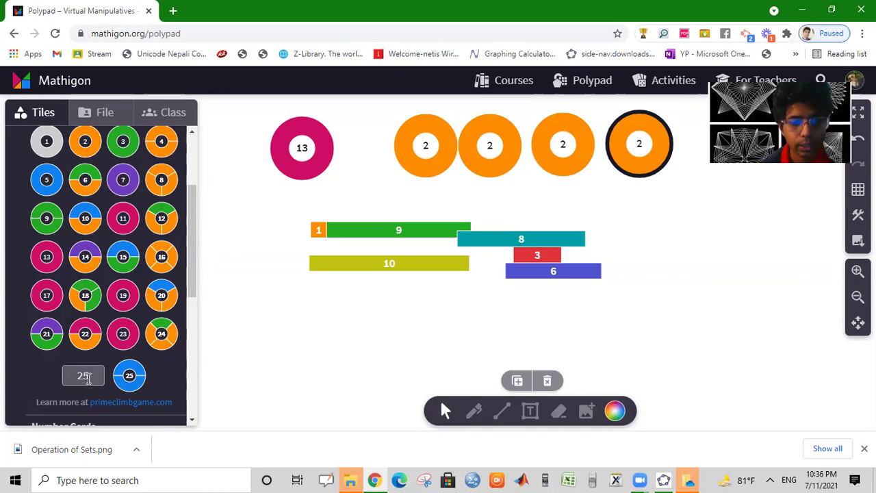
- Place the 1, 3 and 25 cards from the Number Cards set below the number bars
scroll(117, 270, "down", 3)
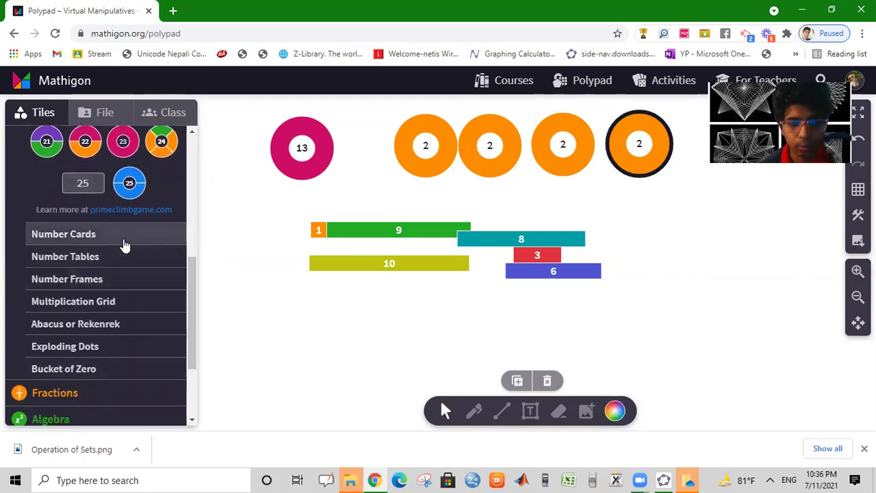
left_click(124, 239)
scroll(117, 236, "up", 2)
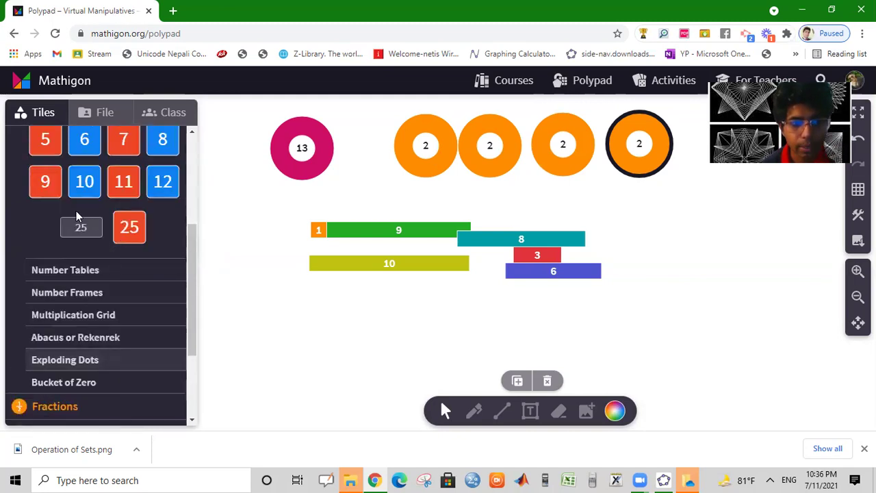
scroll(82, 229, "up", 2)
left_click(45, 255)
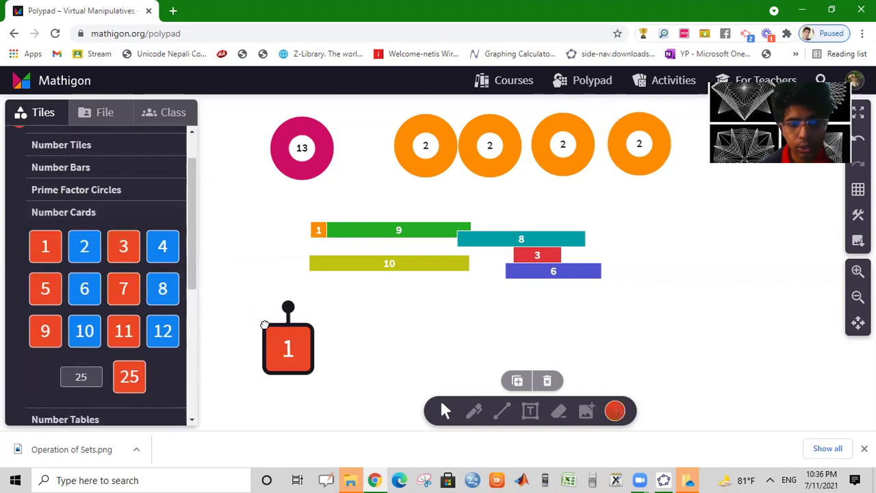
left_click(125, 252)
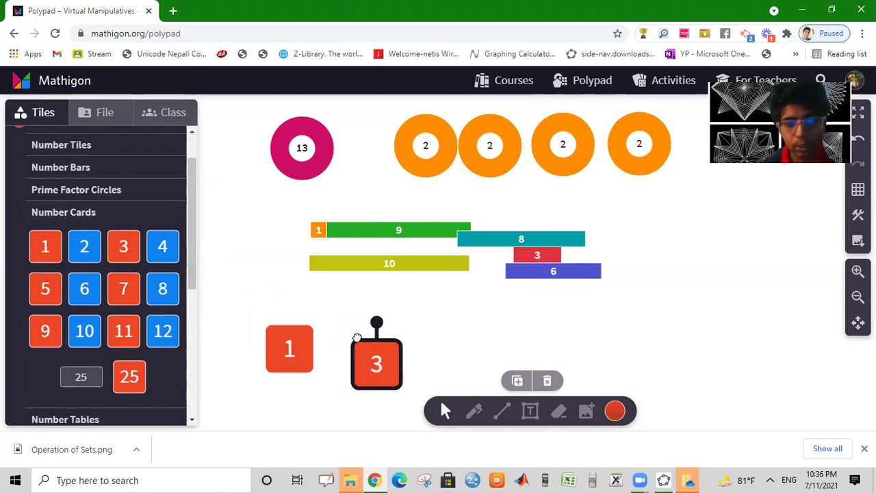
left_click(125, 376)
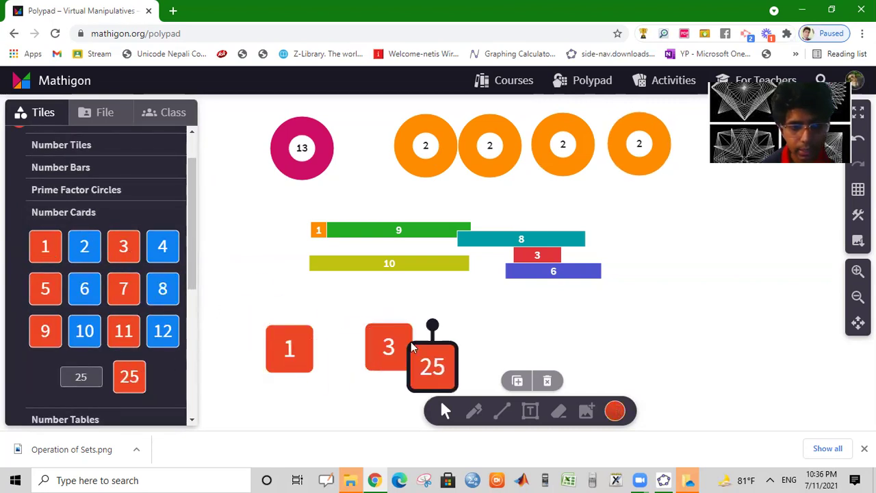
- Set the custom number card's value to 40 and place that card just below the 10 bar
left_click(93, 375)
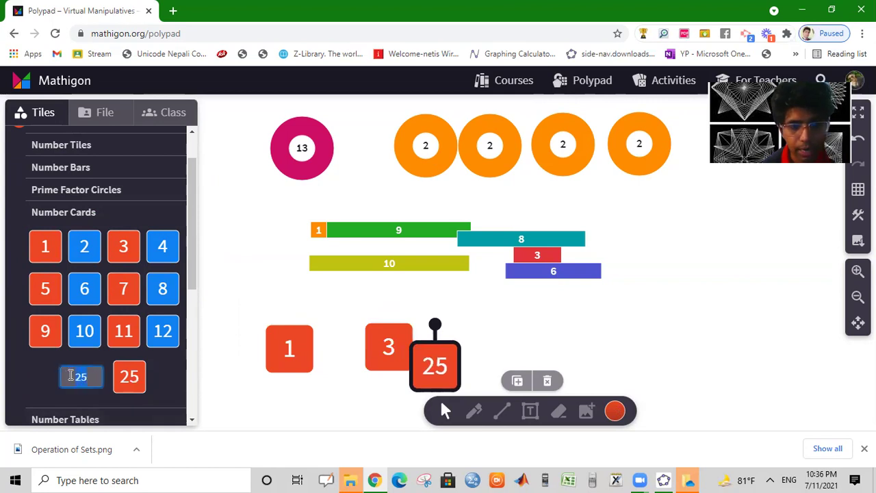
type("4")
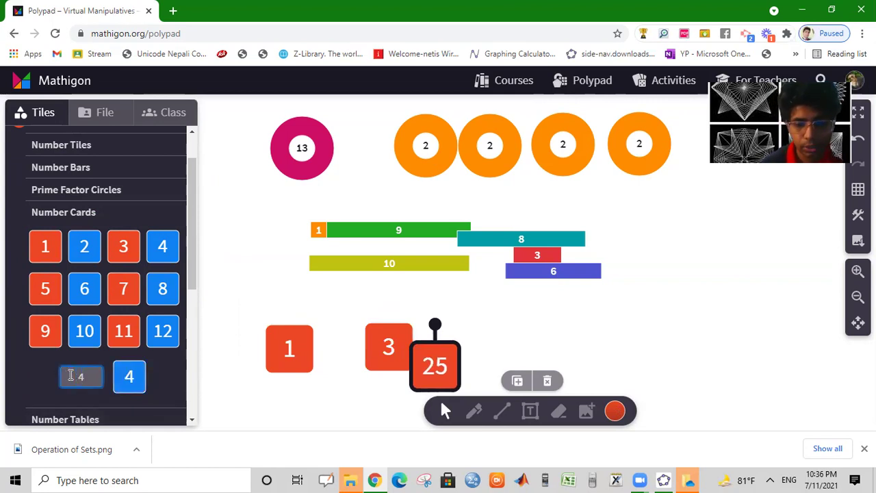
type("0")
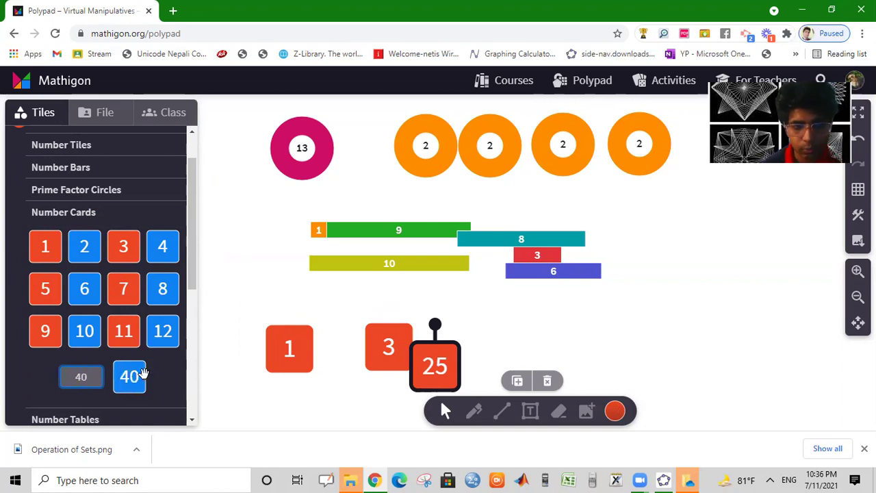
left_click_drag(133, 376, 330, 268)
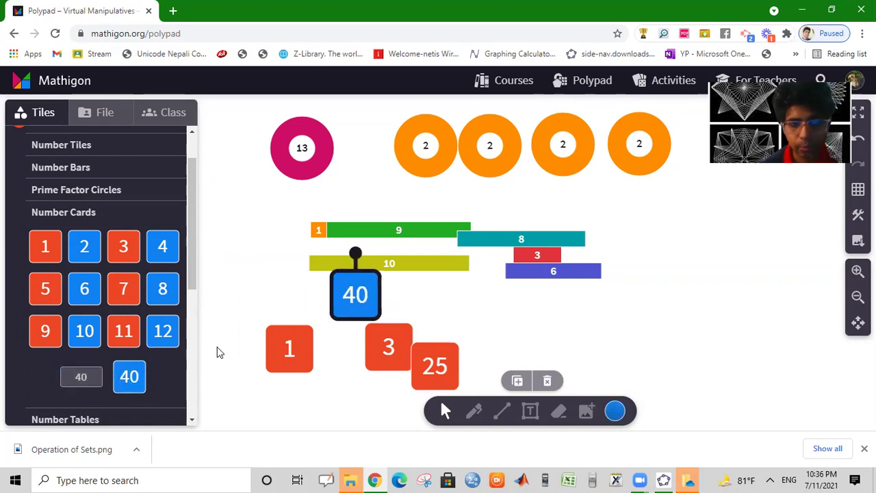
scroll(230, 352, "down", 1)
scroll(230, 352, "up", 1)
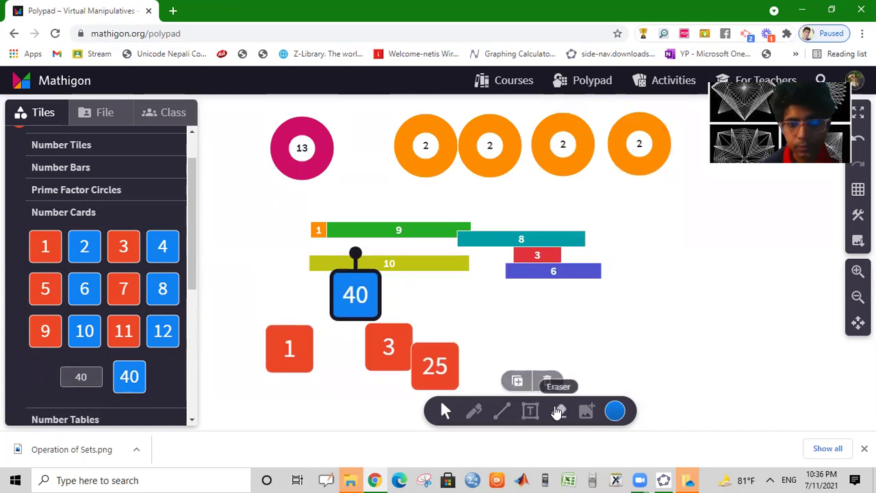
- Erase the 1, 40, 3 and 25 number cards from the canvas with the Eraser
left_click(290, 336)
left_click(346, 296)
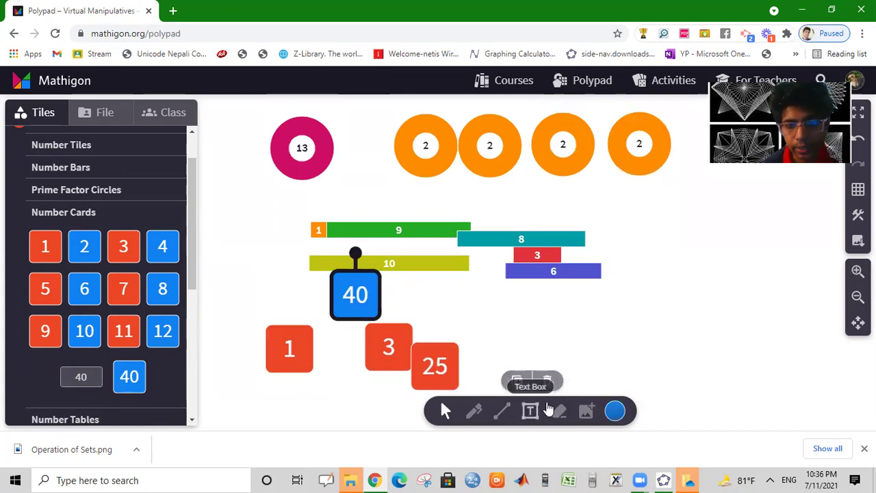
left_click(559, 410)
left_click(280, 364)
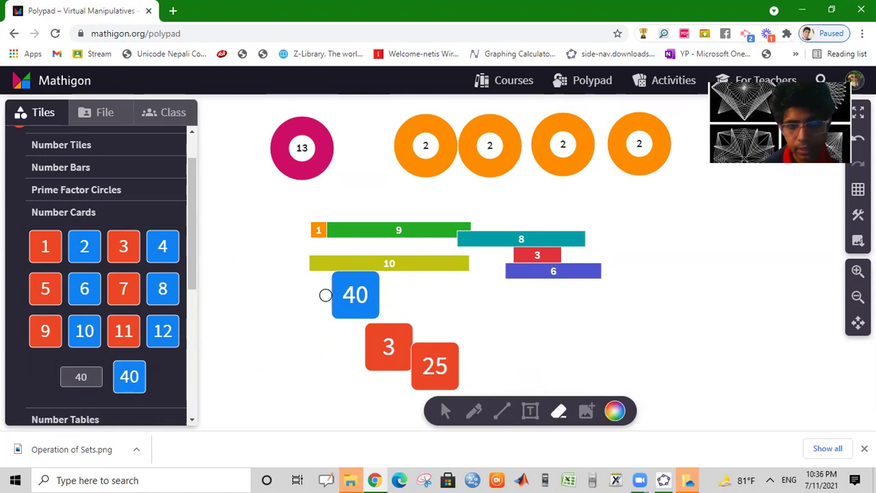
left_click(353, 299)
left_click(367, 346)
left_click(422, 354)
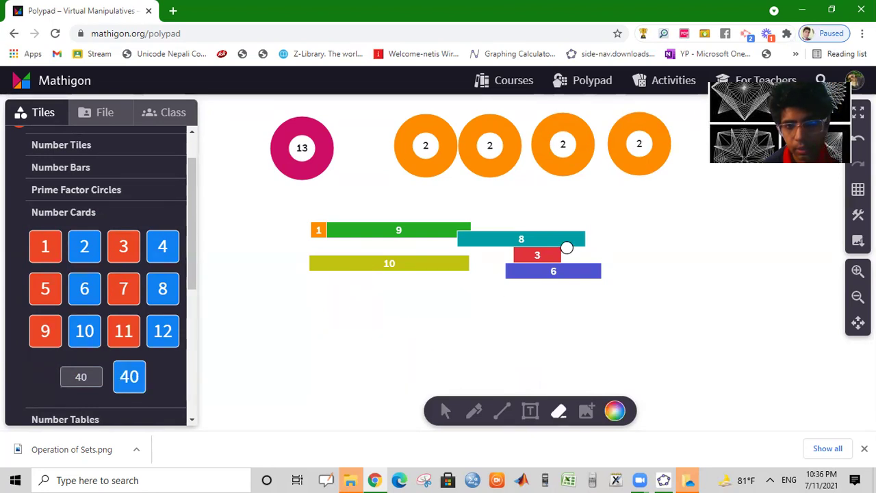
- Erase the 6, 3, 8, 9, 10 and 1 number bars from the canvas
left_click(548, 271)
left_click(539, 255)
left_click(527, 240)
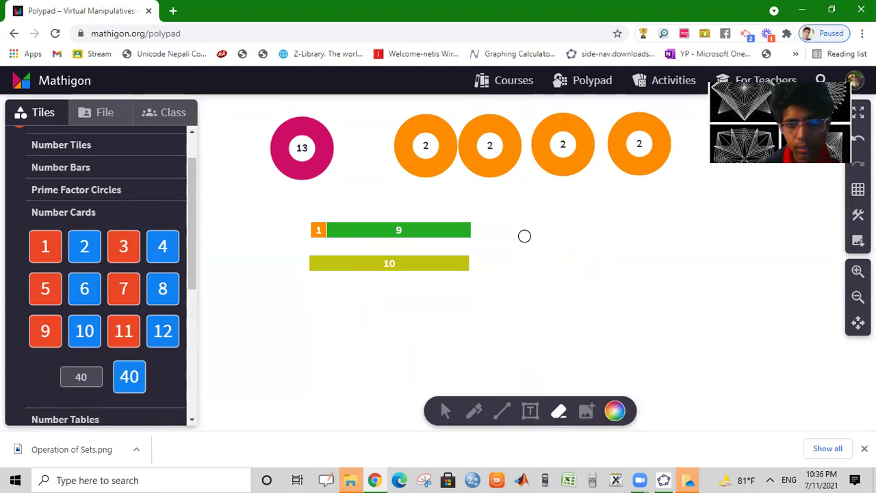
left_click(368, 232)
left_click(367, 263)
left_click(319, 230)
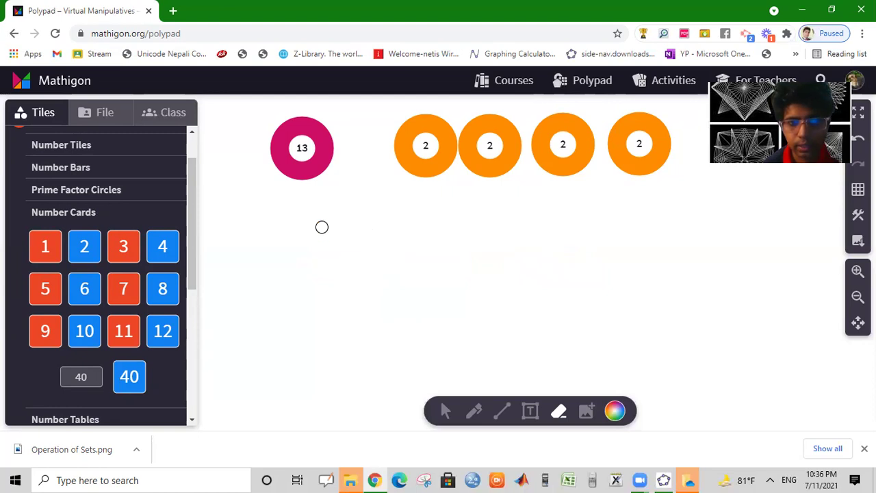
- Erase the 13 prime factor circle and the four circles of 2 from the canvas
left_click(302, 145)
left_click(425, 146)
left_click(490, 145)
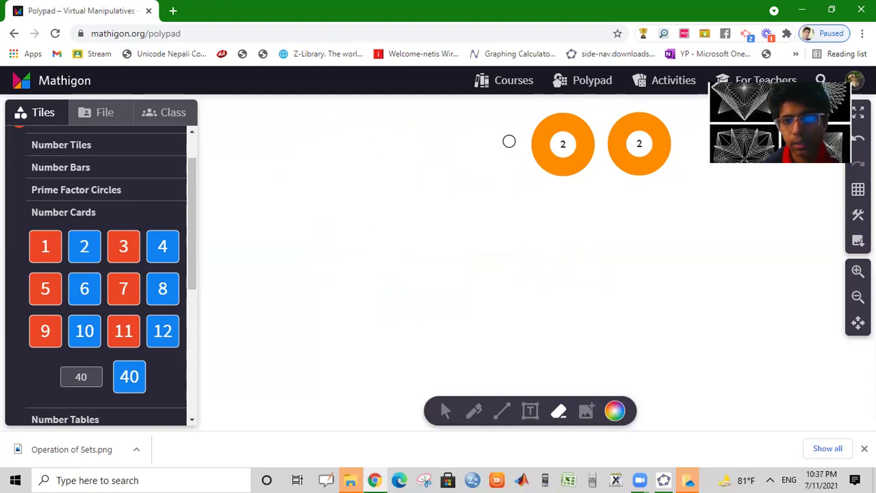
left_click(568, 144)
left_click(615, 141)
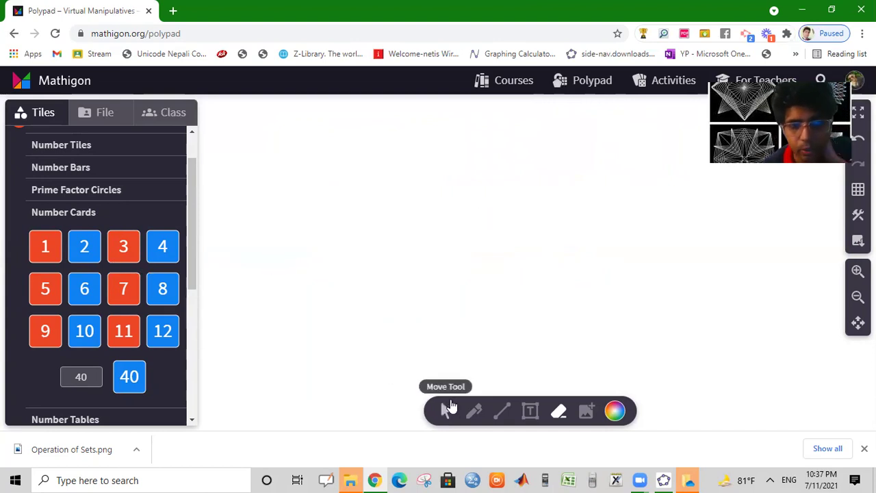
- Look through the Number Tables, Number Frames, Multiplication Grid, Abacus or Rekenrek, Exploding Dots and Bucket of Zero tile sets
scroll(146, 275, "down", 3)
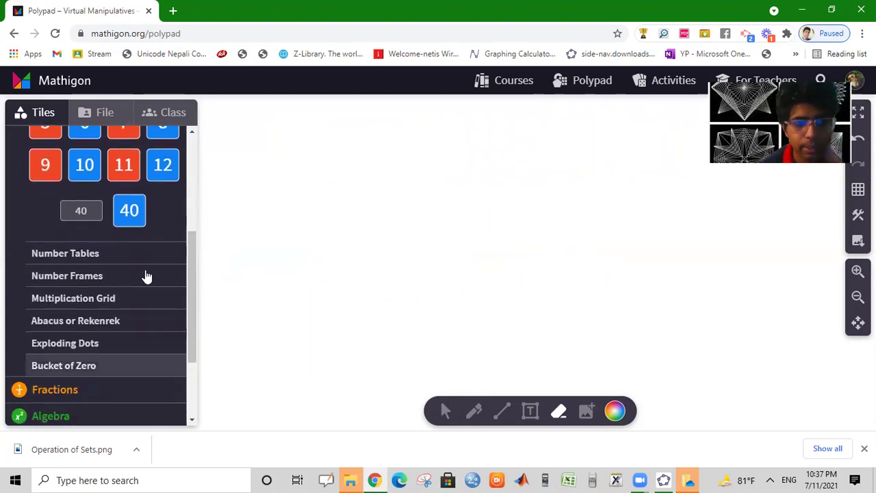
left_click(141, 255)
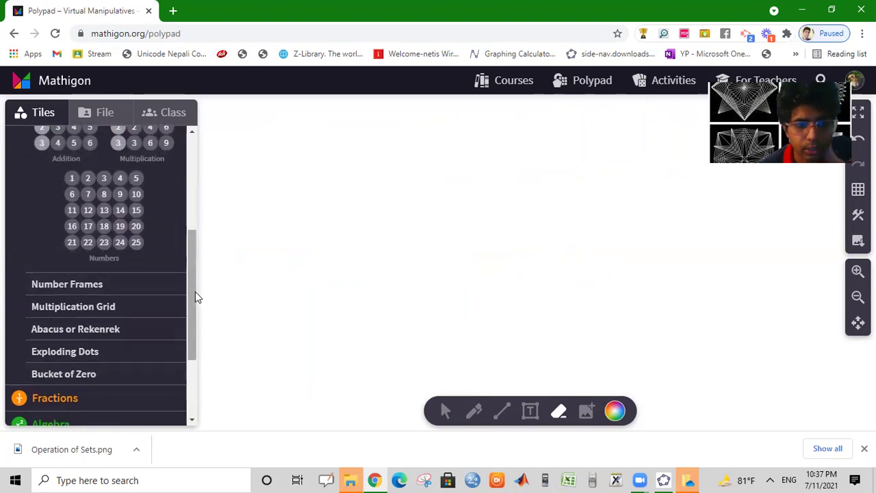
left_click_drag(191, 297, 195, 323)
left_click(134, 233)
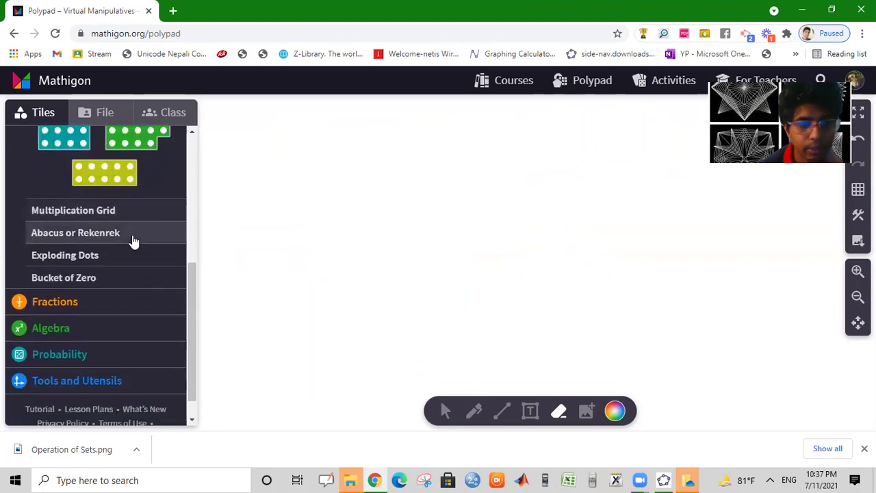
left_click_drag(188, 295, 191, 262)
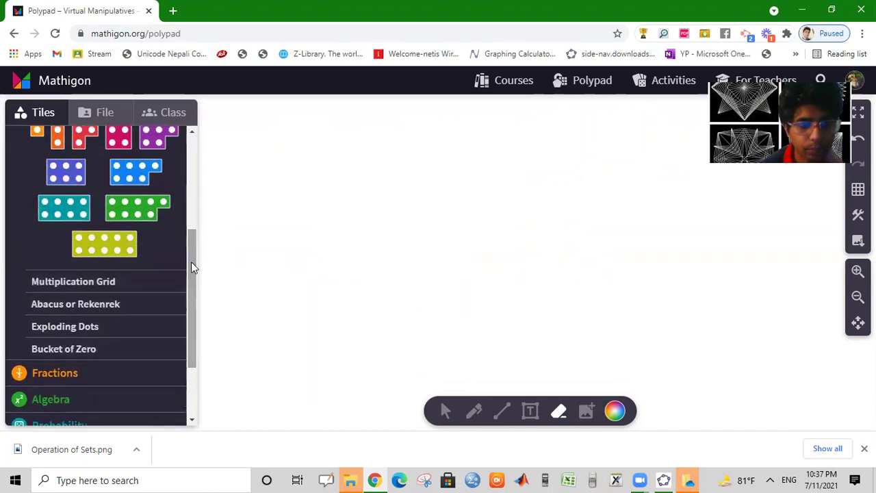
left_click(115, 291)
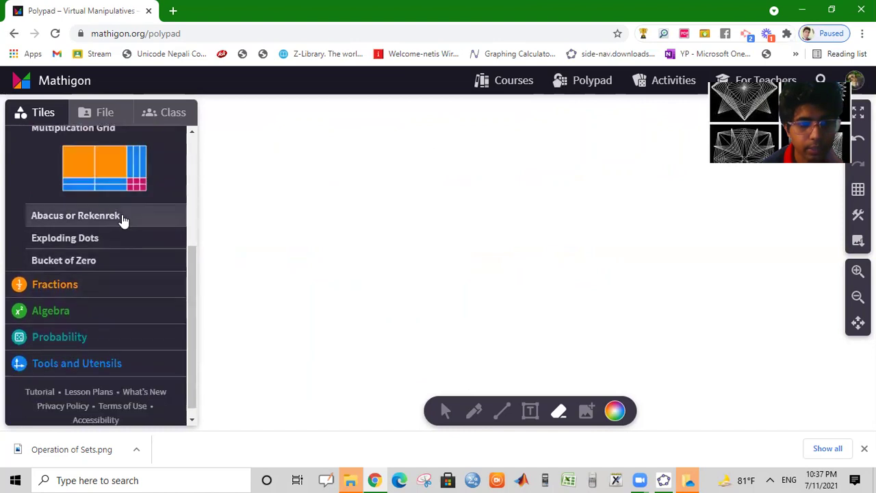
left_click(122, 216)
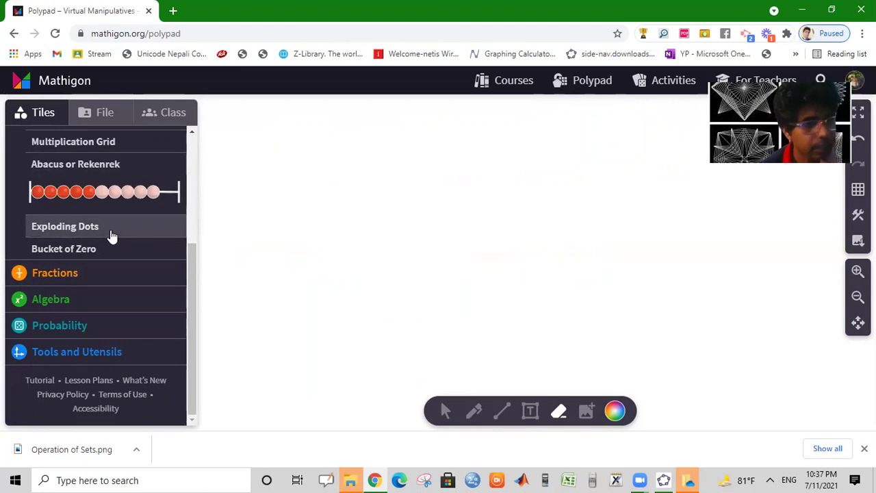
left_click(112, 235)
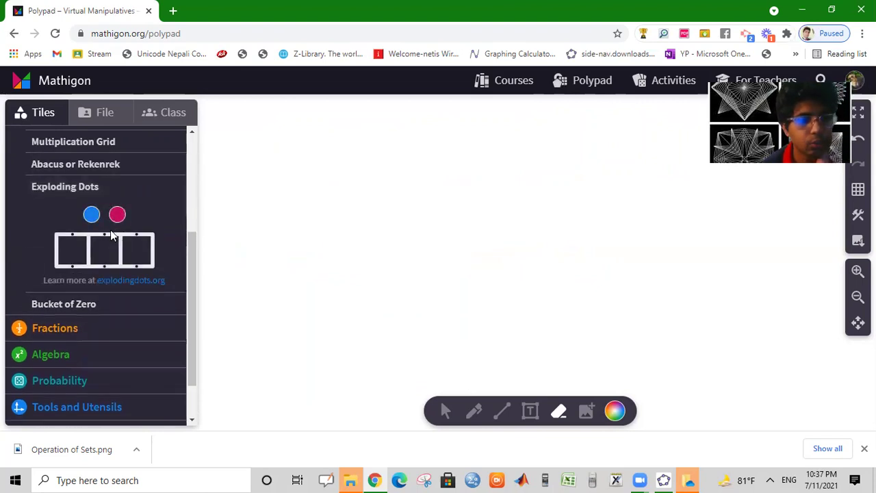
left_click(117, 305)
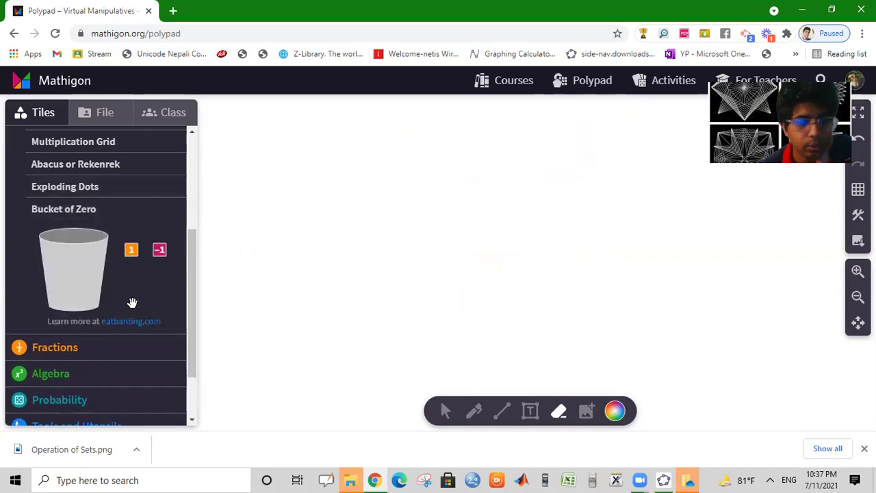
- Add the 1/1 and 1/2 fraction bars from the Fractions set, with the halves bar just below the whole bar
scroll(130, 300, "down", 2)
left_click(121, 285)
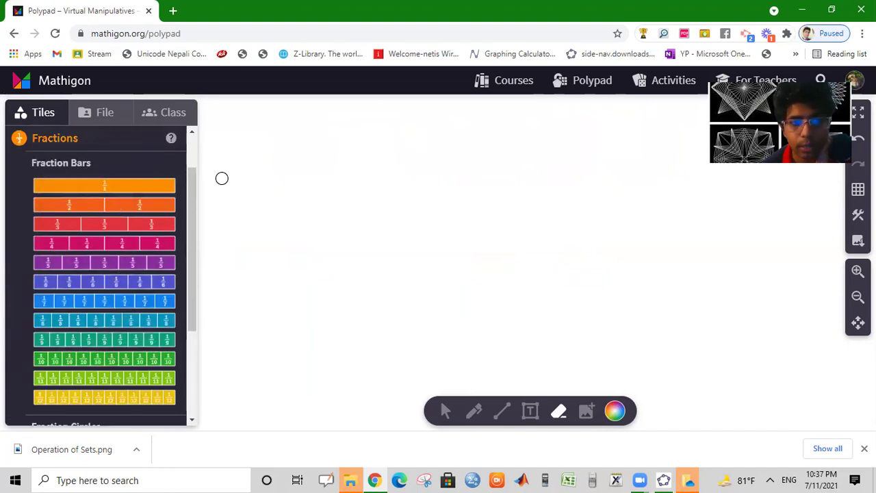
left_click(154, 190)
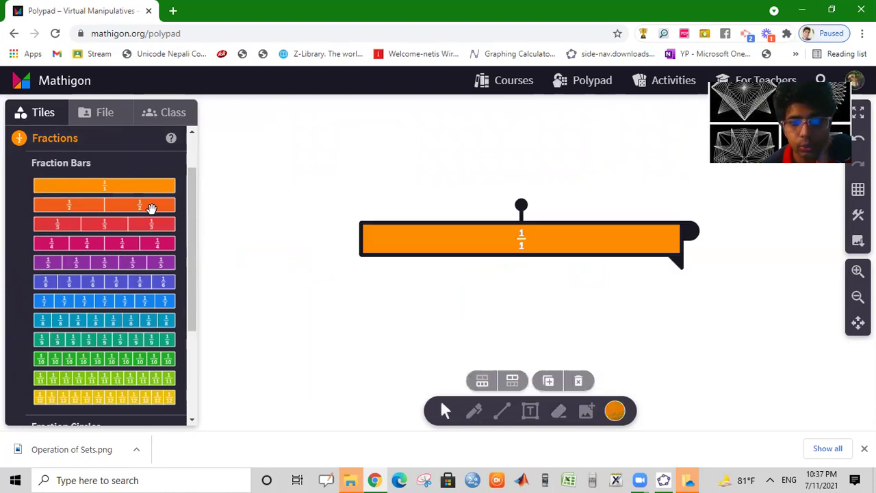
left_click(151, 208)
left_click_drag(495, 258, 485, 292)
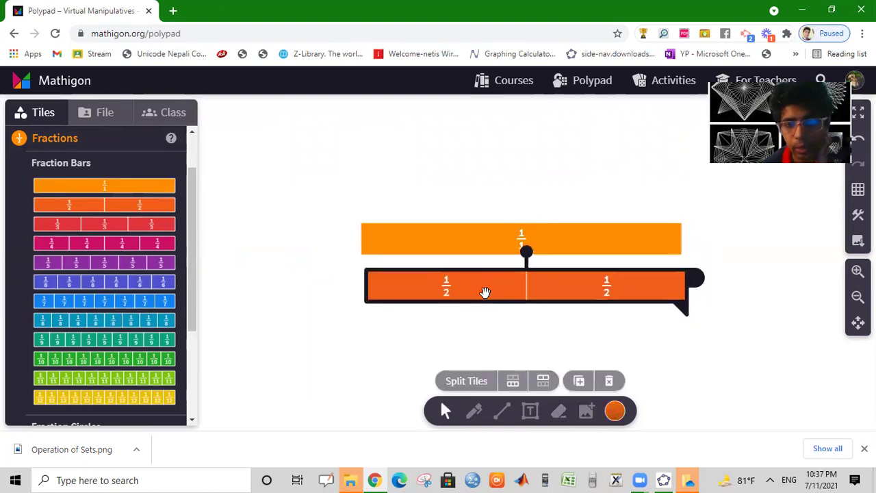
- Shorten the halves bar to a single 1/2 piece and stretch it back to two halves below the 1/1 bar
mouse_move(693, 282)
left_mouse_down()
mouse_move(489, 288)
mouse_move(827, 276)
mouse_move(707, 284)
left_mouse_up()
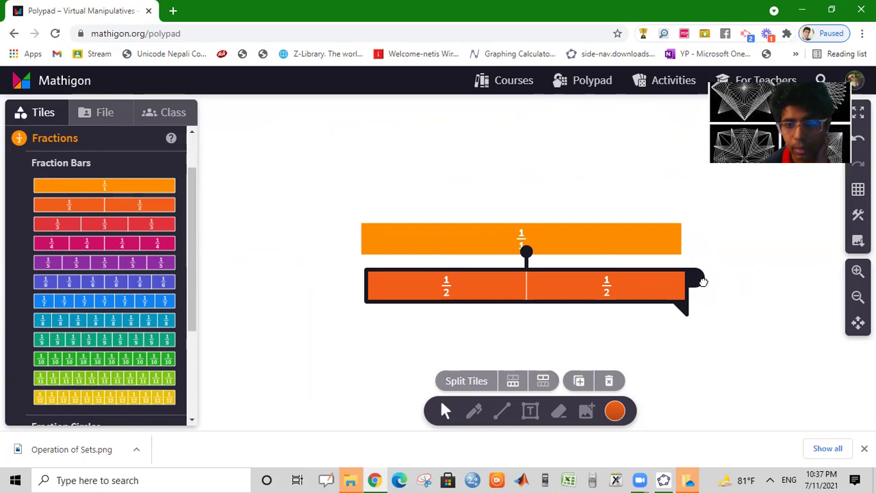
left_click_drag(609, 286, 562, 287)
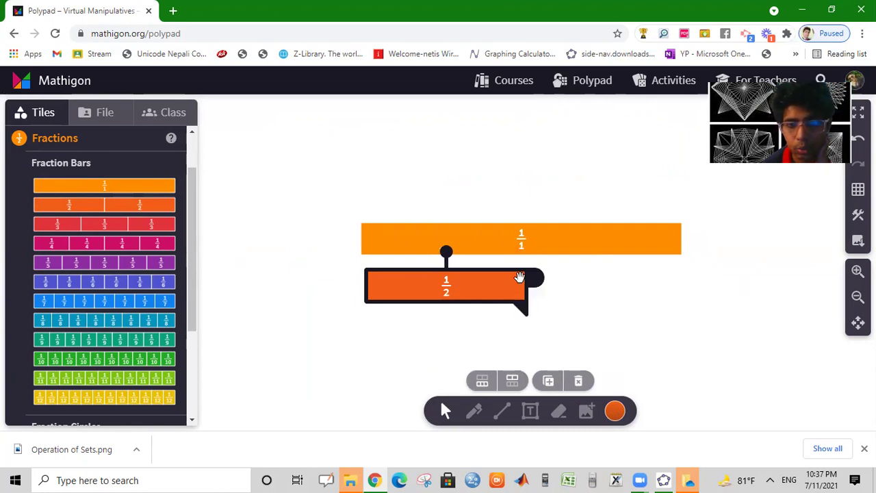
left_click_drag(504, 283, 632, 238)
left_click_drag(635, 268, 635, 281)
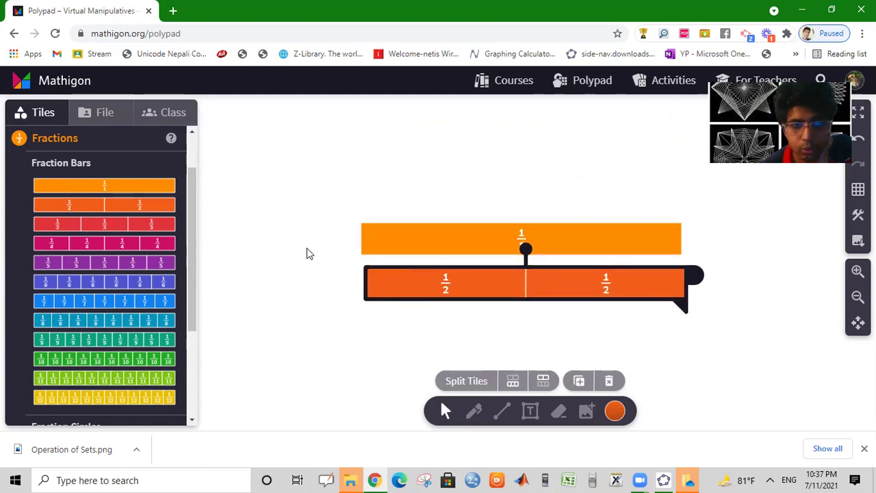
- Add the 1/3 fraction bar with three thirds and place it just below the halves bar
left_click(151, 226)
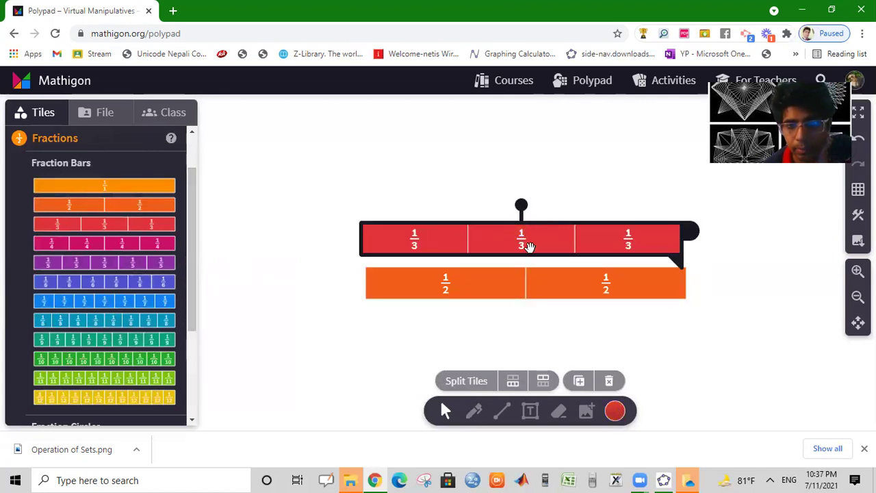
left_click_drag(527, 249, 524, 207)
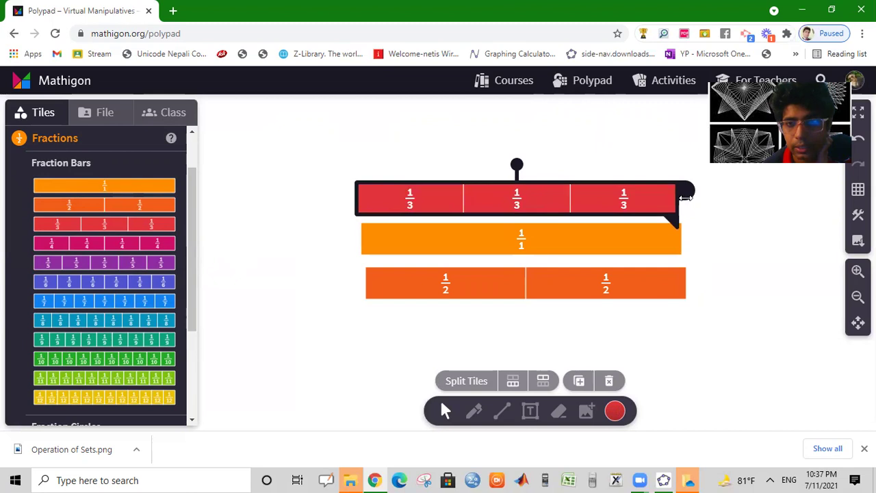
left_click_drag(599, 198, 656, 196)
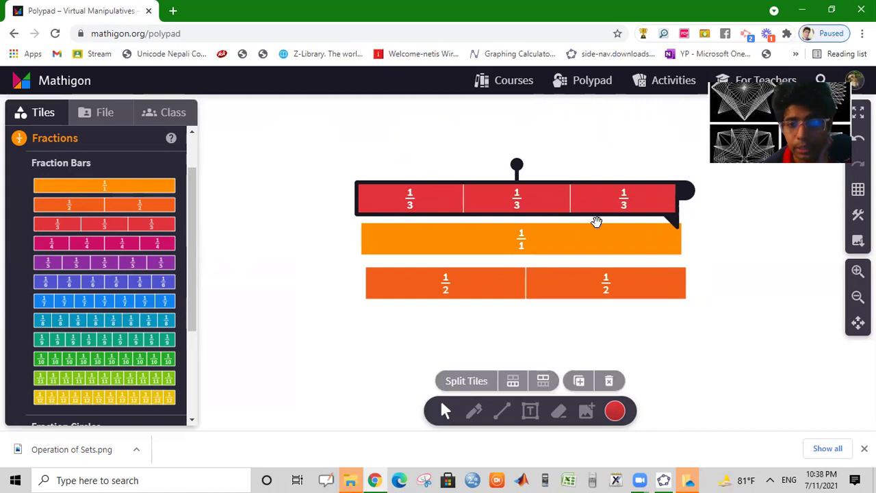
left_click_drag(561, 193, 574, 323)
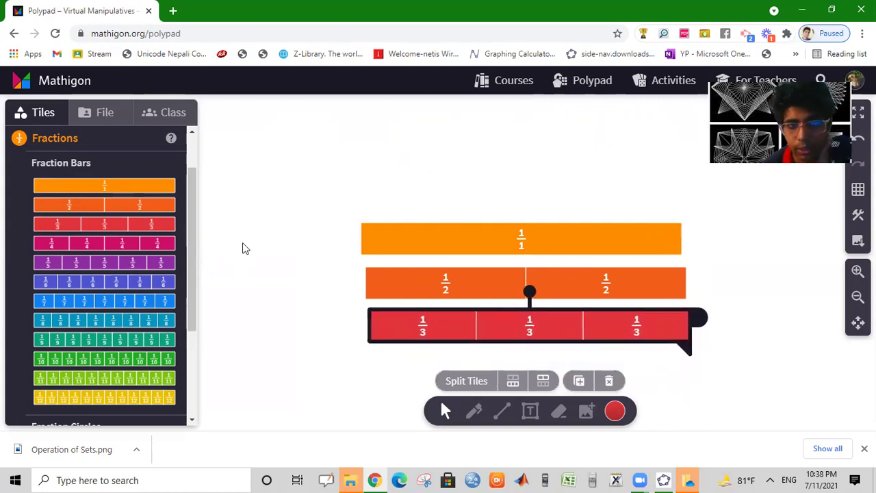
left_click_drag(196, 260, 184, 338)
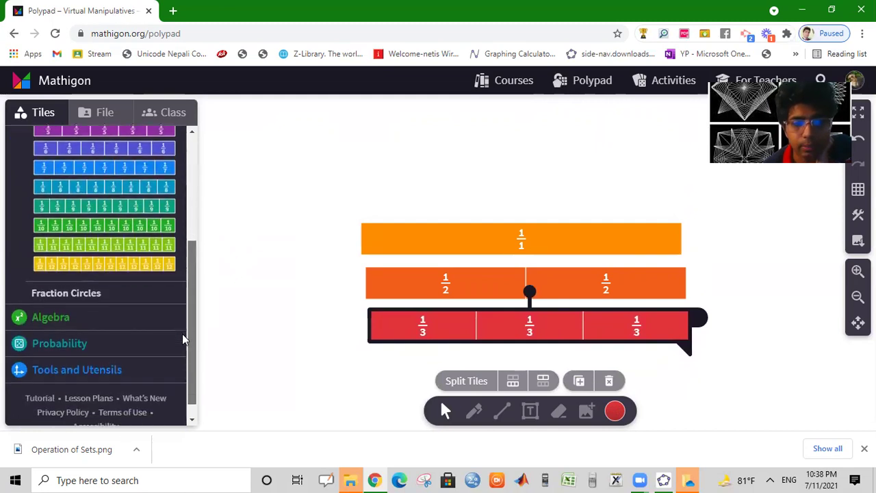
left_click(126, 316)
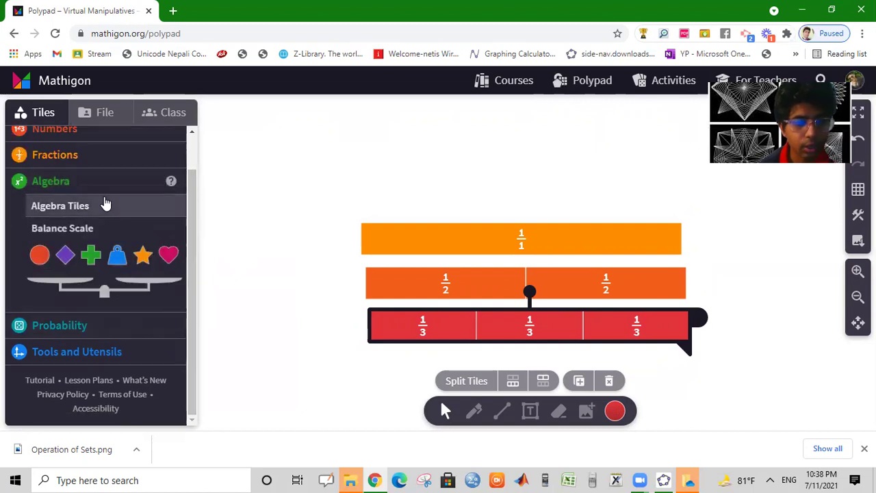
left_click(99, 169)
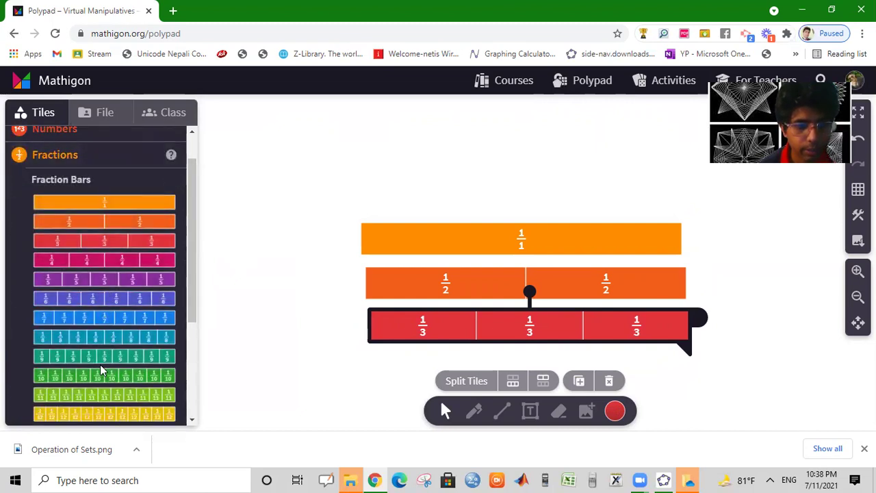
- Place the whole fraction circle above and left of the bars and cover its upper half with the 1/2 sector
scroll(100, 364, "down", 3)
left_click(108, 282)
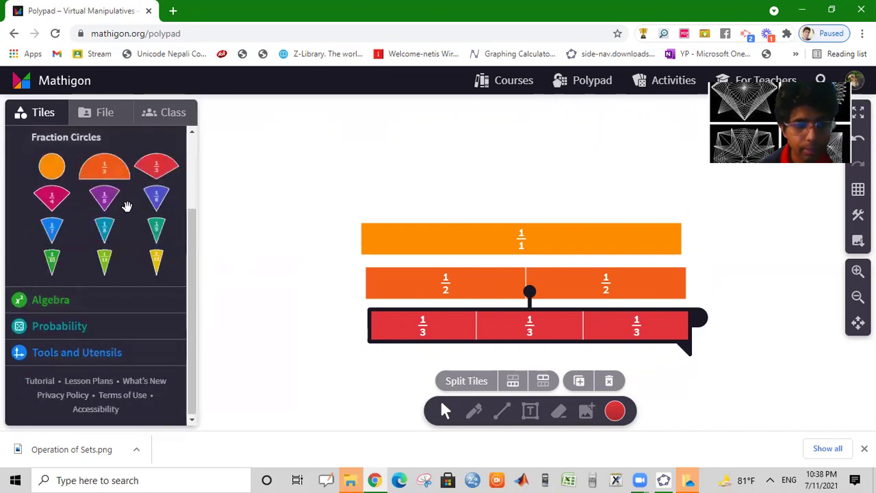
left_click_drag(43, 166, 296, 162)
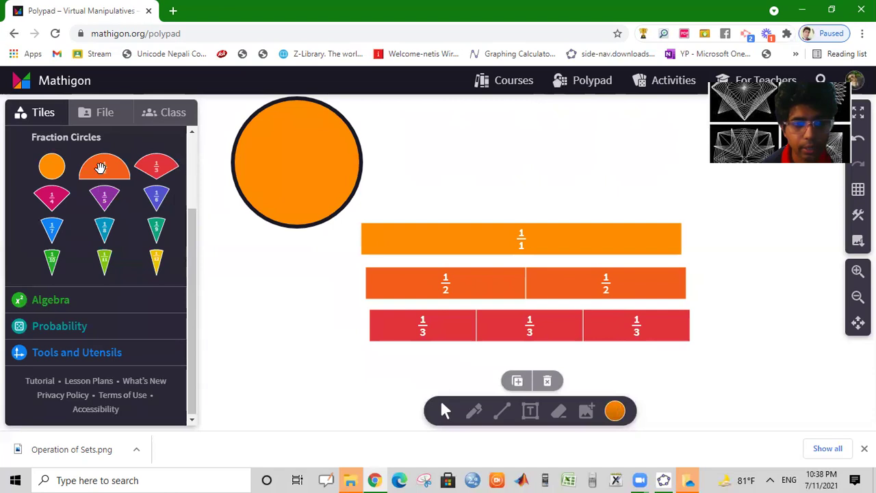
left_click_drag(102, 169, 292, 165)
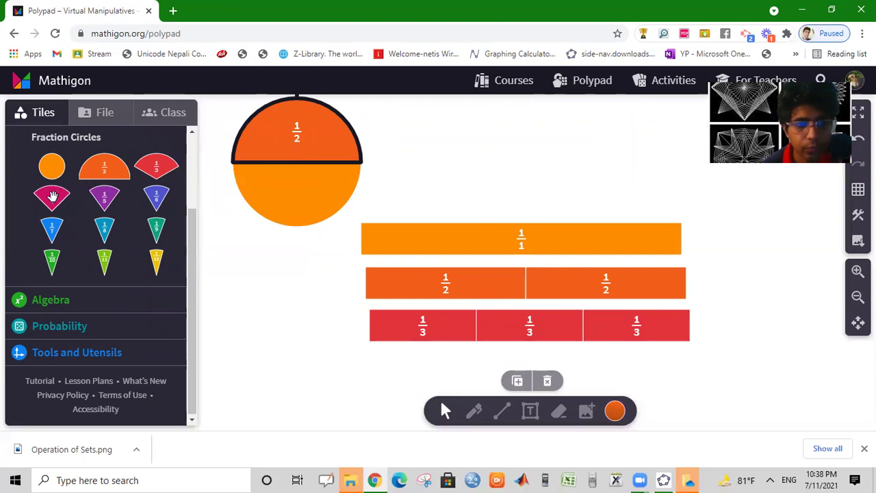
- Add a 1/4 sector from Fraction Circles, rotate it and fit it into the whole circle's lower-right quarter
left_click_drag(54, 196, 330, 167)
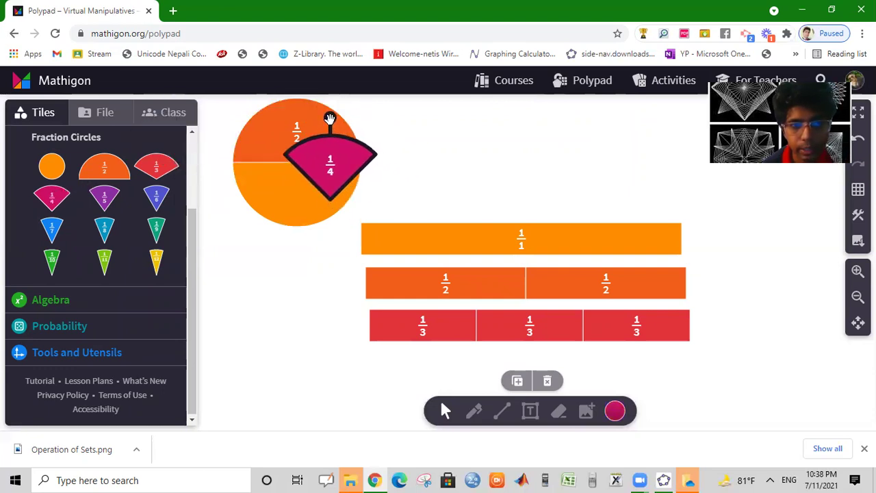
left_click_drag(328, 117, 327, 230)
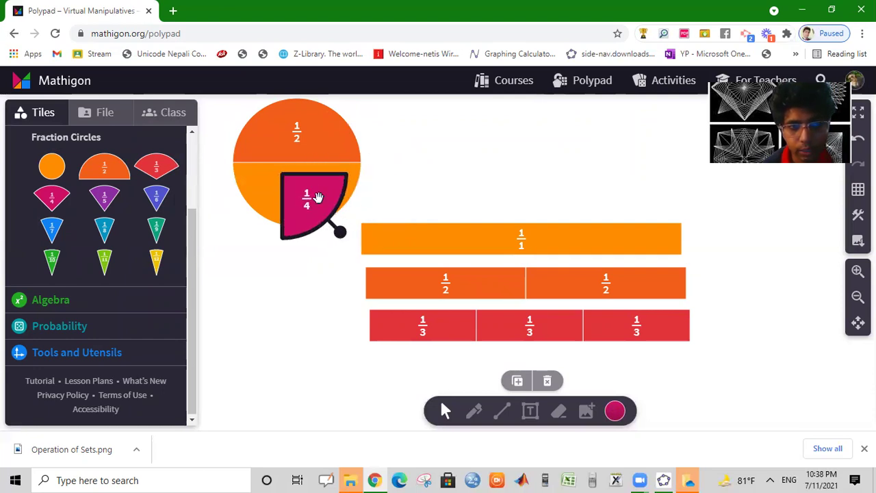
left_click_drag(313, 194, 330, 183)
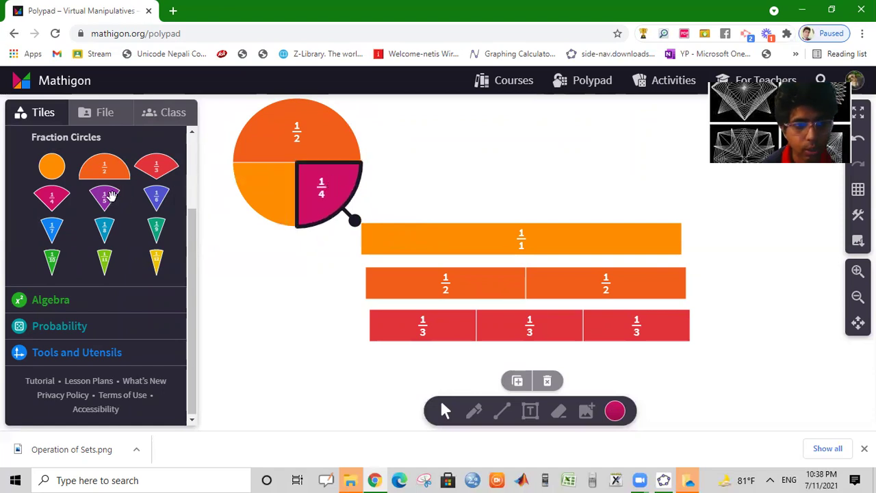
- Add a second 1/4 sector, rotate it and fit it into the whole circle's lower-left quarter
left_click(68, 198)
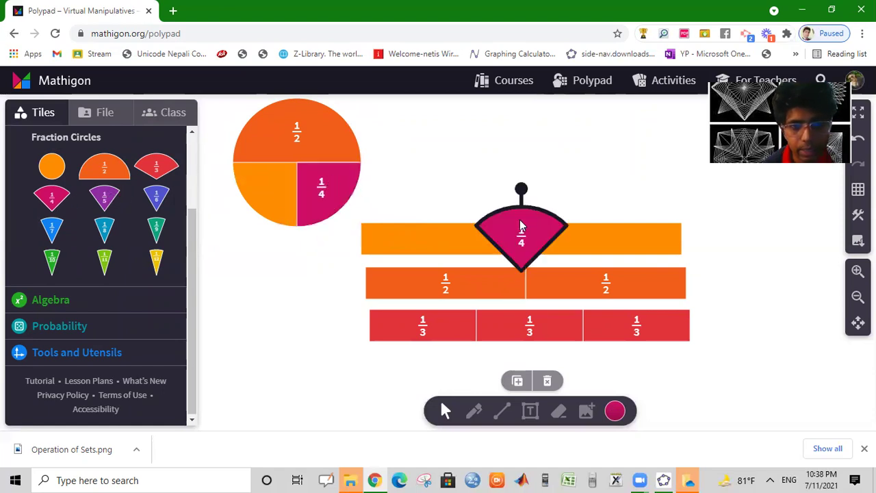
left_click_drag(520, 226, 304, 166)
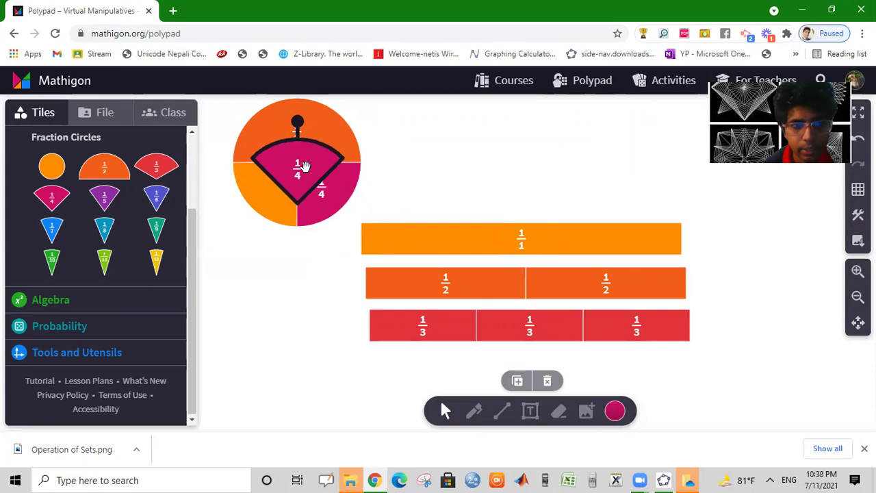
left_click_drag(297, 122, 251, 238)
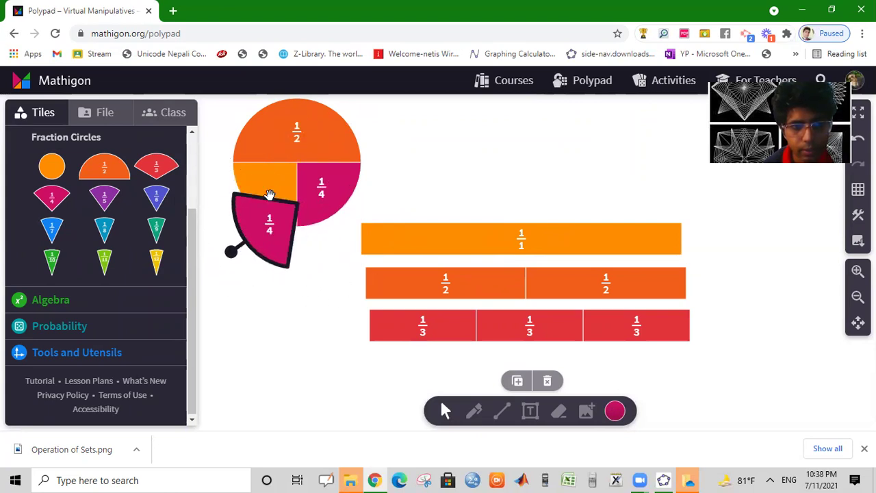
left_click_drag(258, 206, 239, 220)
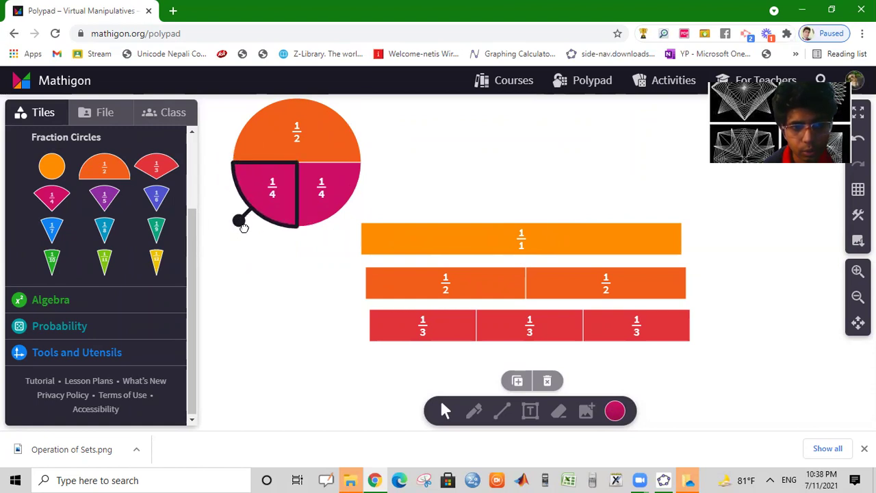
- Deselect the quarter sector and open the Algebra Tiles collection in the Algebra section
left_click(394, 216)
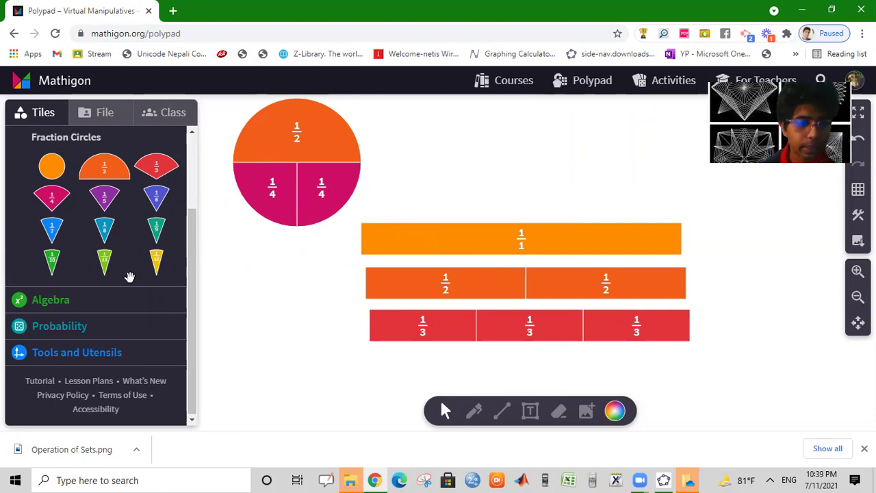
left_click(120, 312)
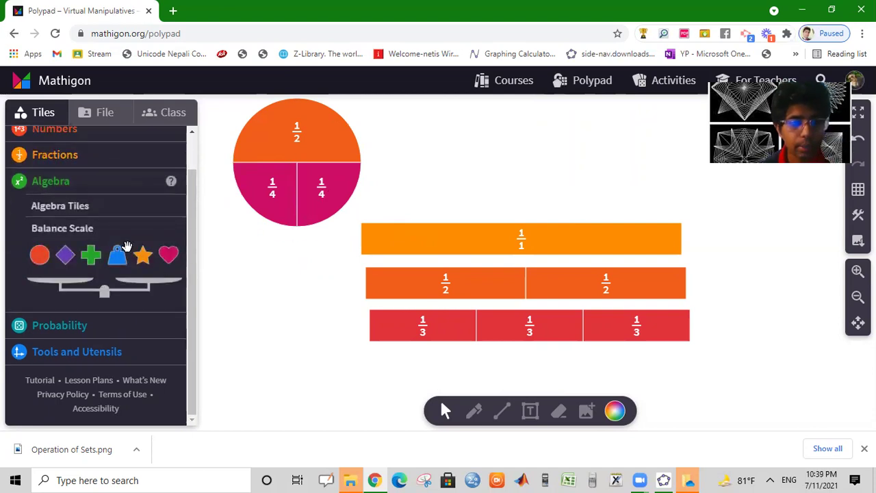
left_click(116, 208)
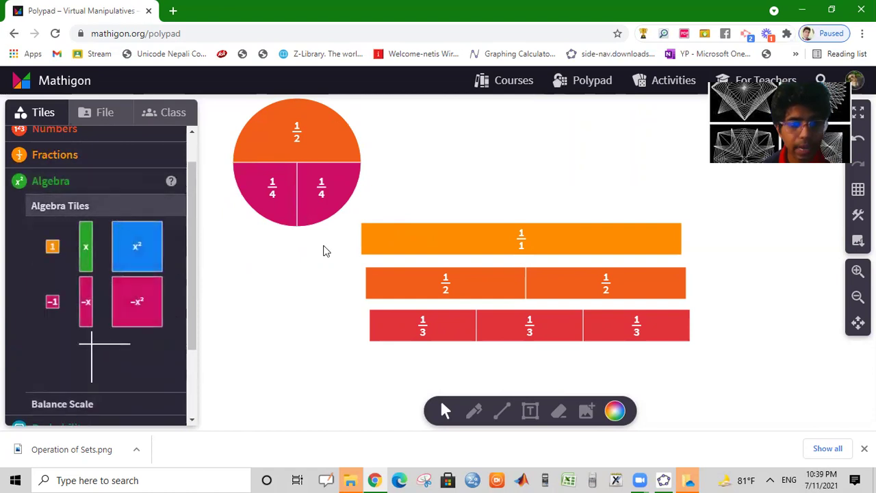
- Erase the three fraction bars and all the fraction circle pieces to clear the canvas
left_click(497, 328)
left_click(496, 286)
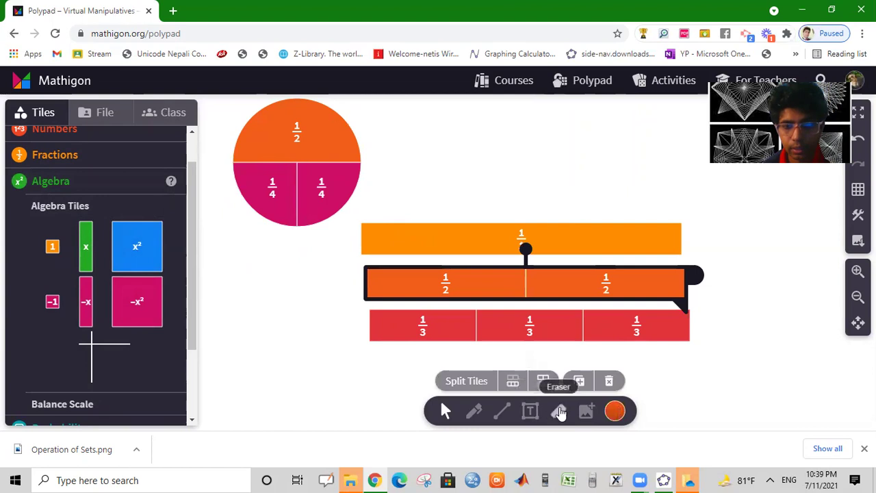
left_click(520, 337)
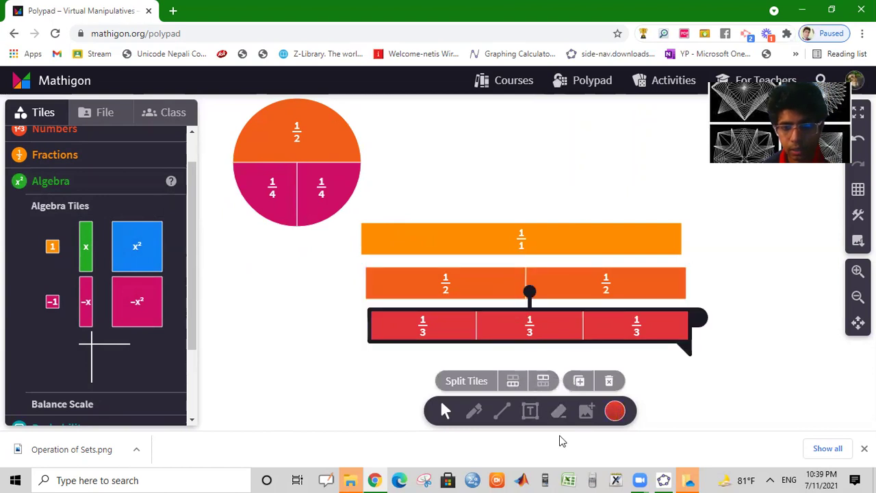
left_click(558, 411)
left_click(566, 338)
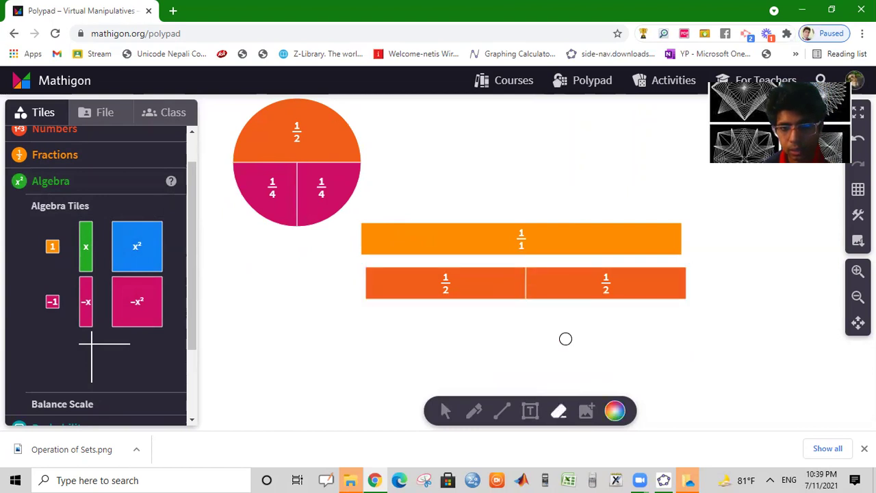
left_click(563, 284)
left_click(550, 241)
left_click(327, 192)
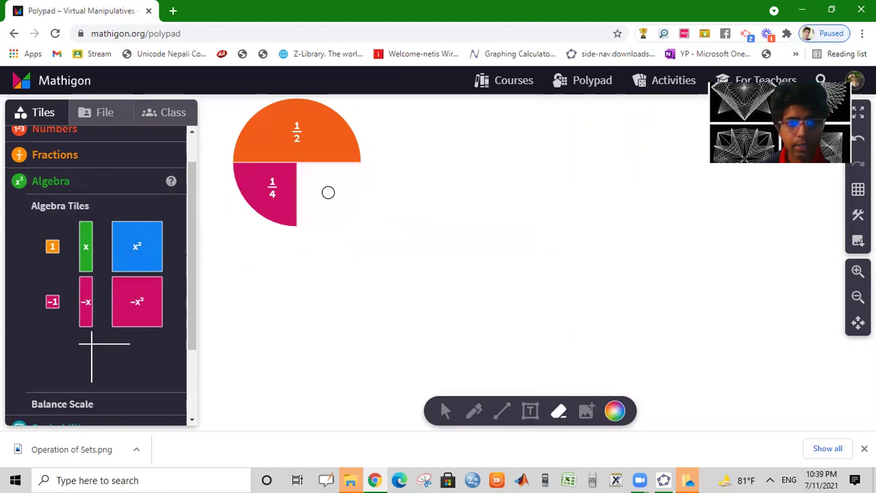
left_click(299, 131)
left_click(272, 202)
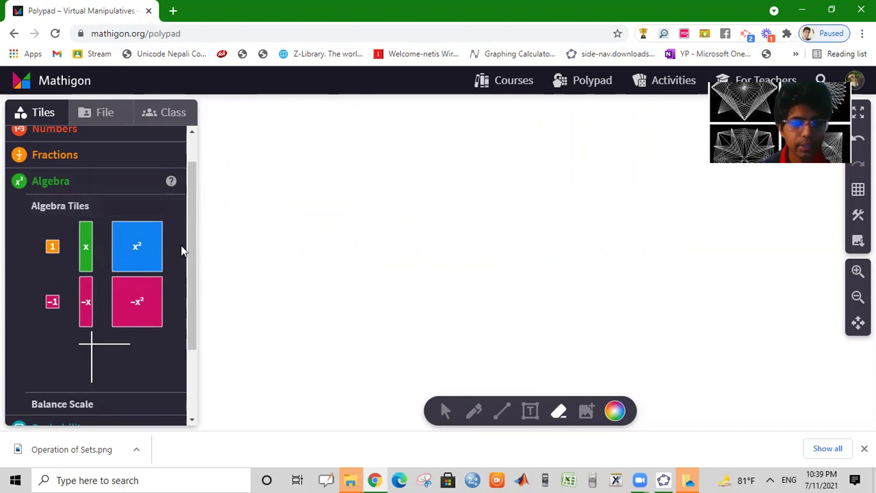
- Build a square from an x² tile, an upright x tile on its right, a horizontal x tile below and a 1 tile in the corner
left_click_drag(139, 247, 353, 224)
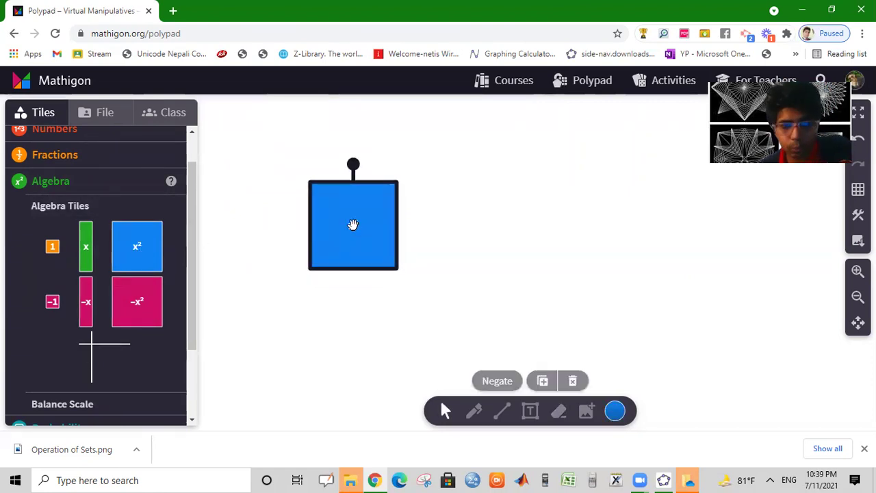
left_click(507, 269)
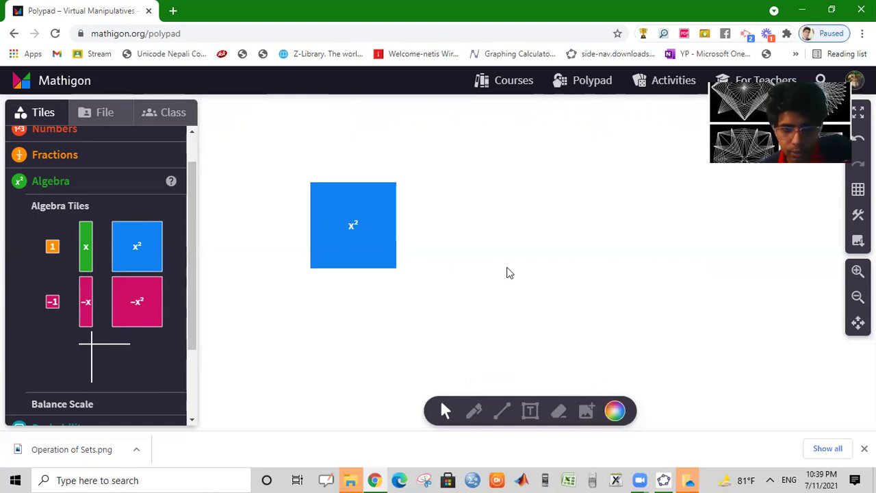
left_click_drag(87, 251, 407, 230)
left_click(86, 256)
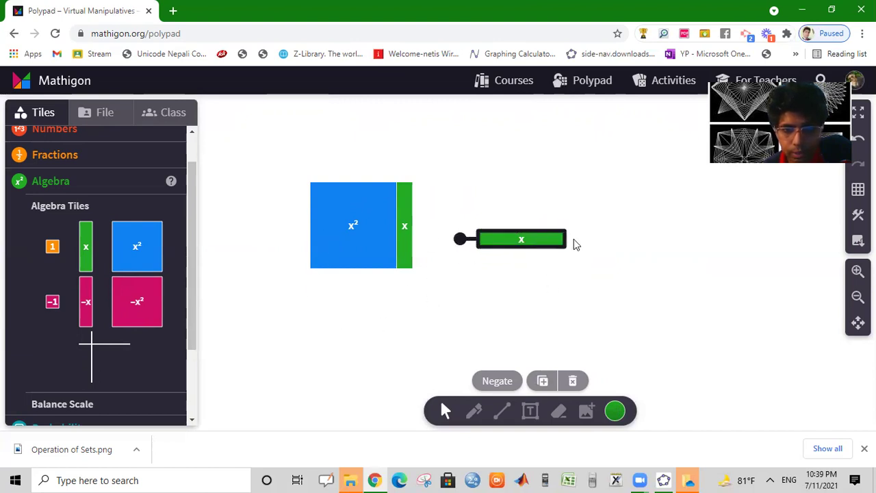
left_click_drag(548, 239, 380, 277)
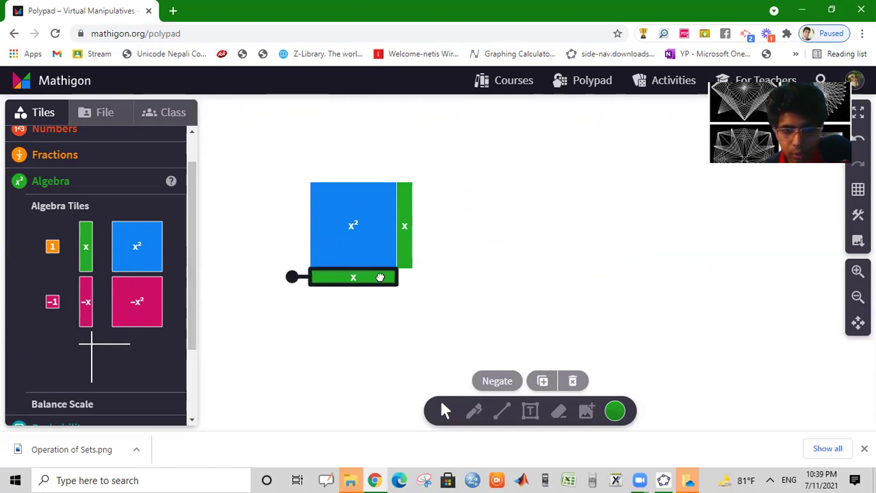
left_click(364, 332)
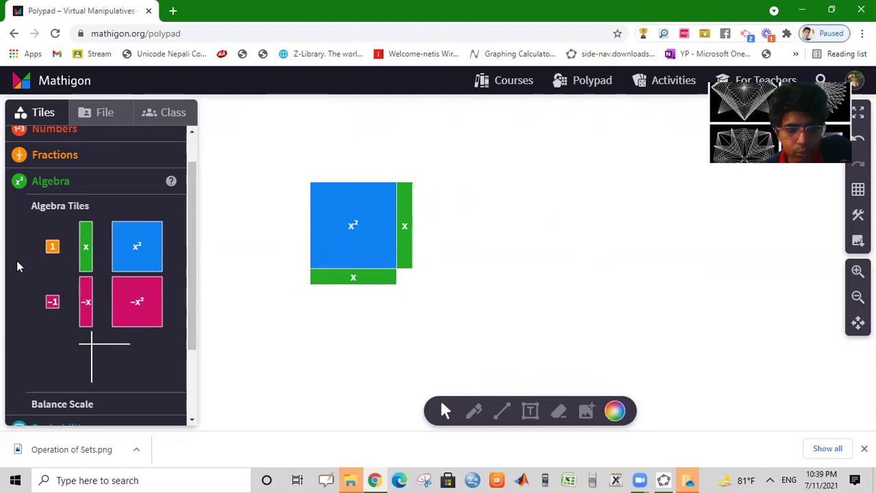
left_click_drag(53, 247, 402, 278)
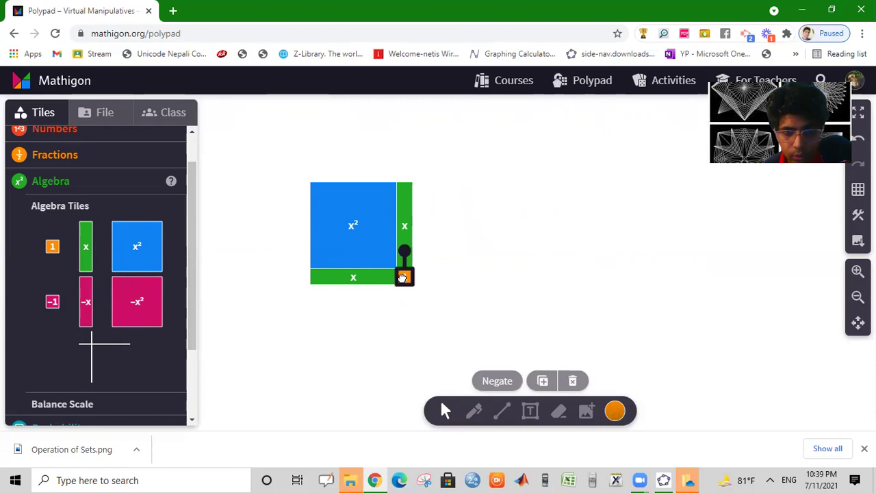
left_click(489, 257)
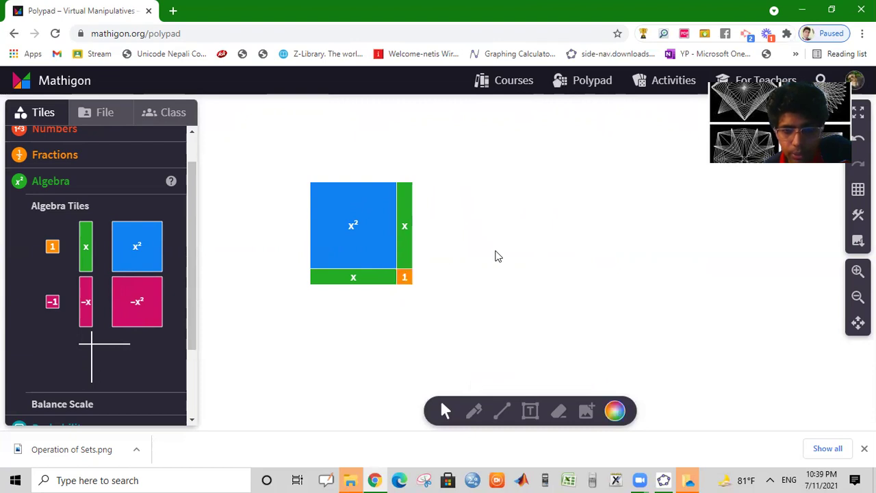
- With the pen, label the tile edges x and 1 by hand and write x+1 as the total above and right of the square
left_click(474, 413)
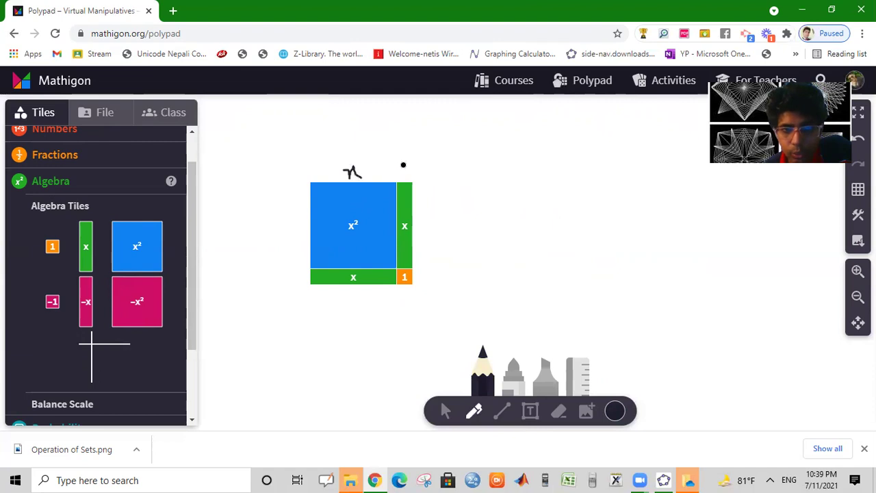
left_click_drag(403, 165, 403, 178)
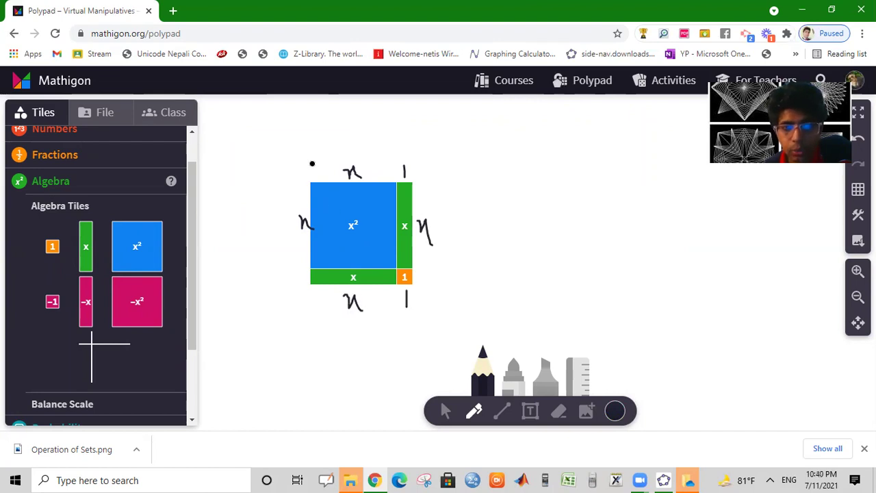
left_click_drag(352, 165, 412, 165)
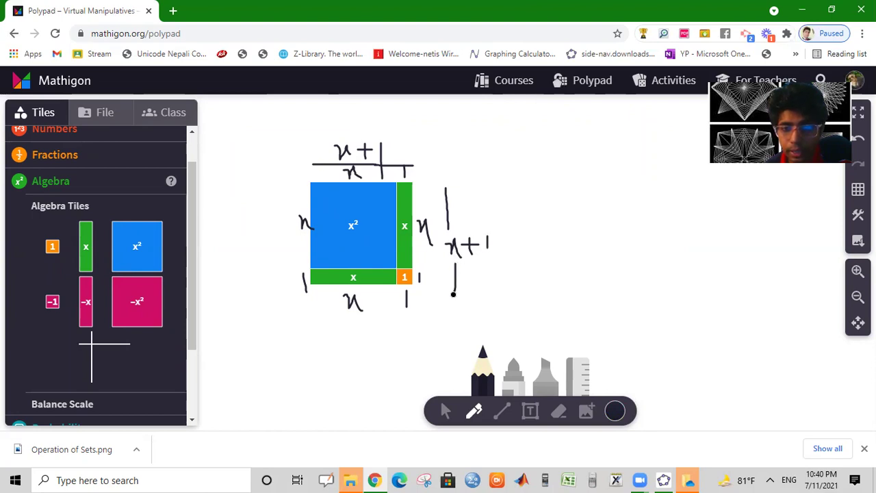
- Draw pen loops around the x² label, the two x labels together and the 1 label
left_click_drag(334, 245, 355, 205)
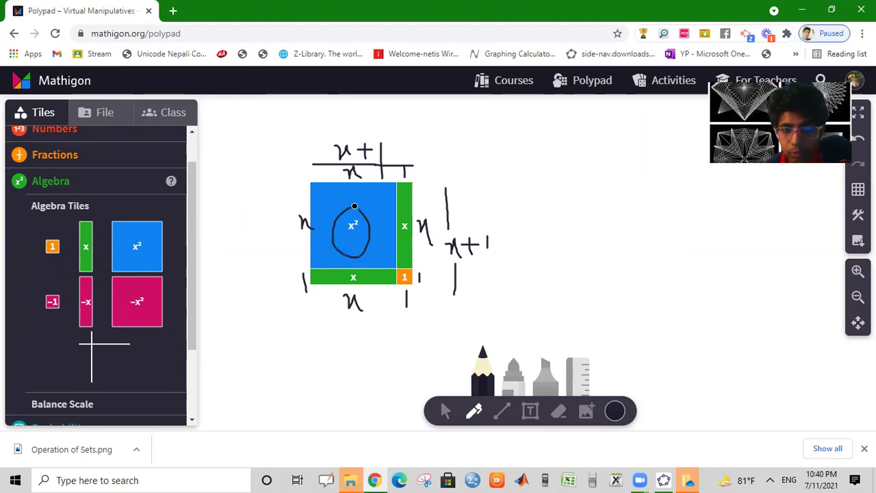
left_click_drag(381, 232, 347, 296)
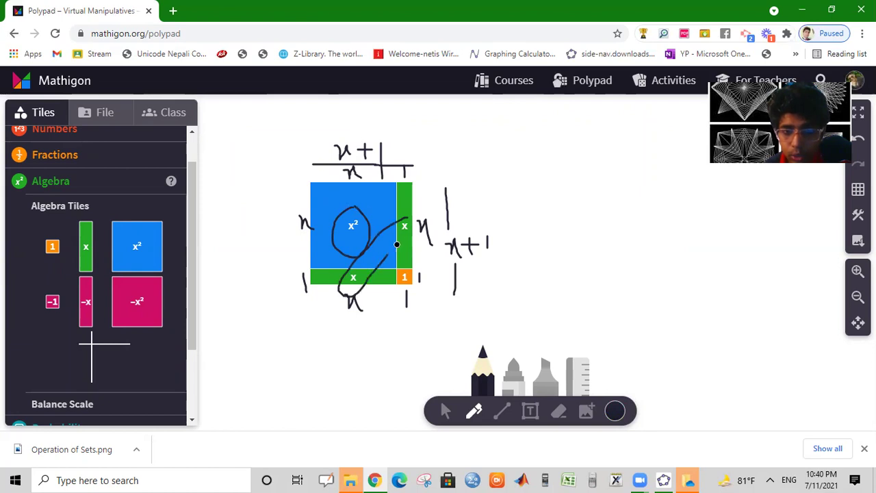
mouse_move(397, 245)
left_mouse_down()
mouse_move(404, 219)
mouse_move(412, 233)
left_mouse_up()
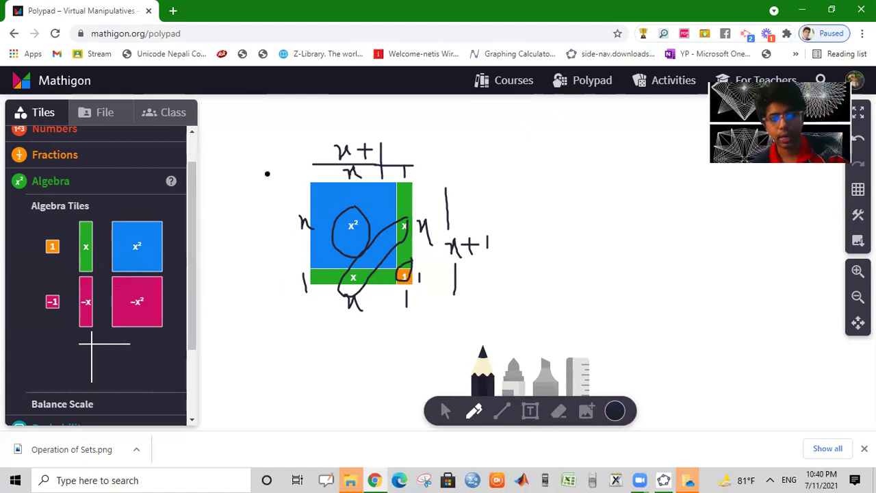
- Erase the algebra tiles and all the handwritten labels and loops from the canvas
left_click(559, 411)
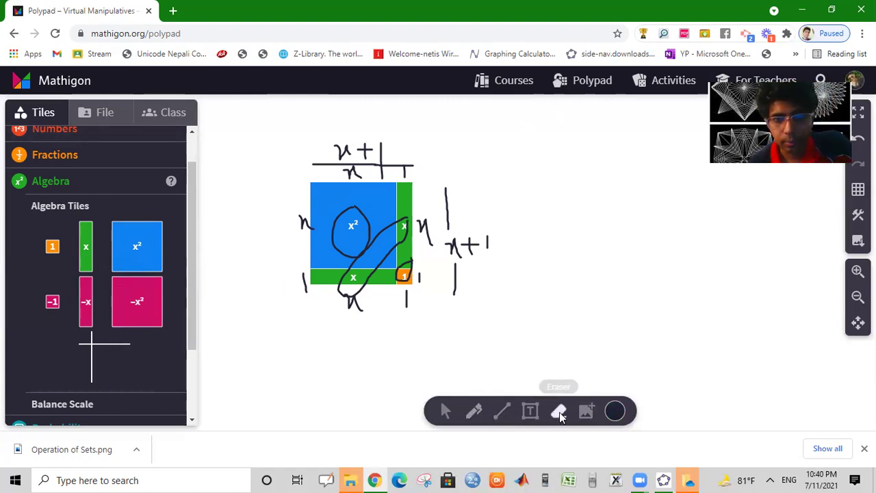
left_click(371, 279)
left_click(379, 219)
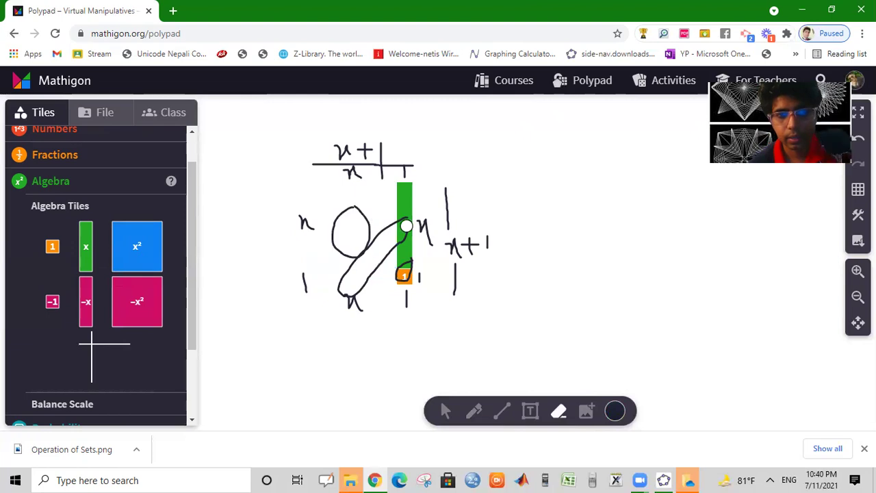
left_click(408, 226)
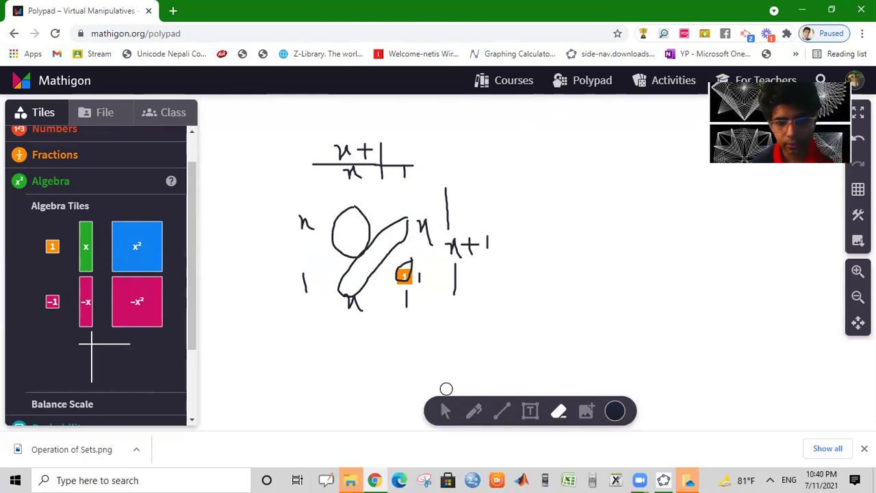
mouse_move(382, 253)
left_mouse_down()
mouse_move(299, 319)
mouse_move(303, 249)
mouse_move(326, 172)
mouse_move(289, 255)
mouse_move(303, 303)
mouse_move(463, 252)
mouse_move(494, 229)
mouse_move(461, 267)
left_mouse_up()
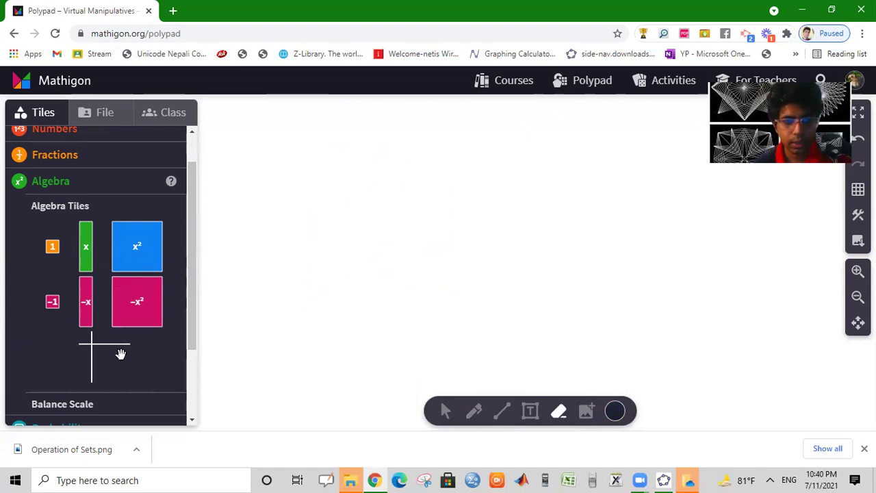
- Add a balance scale to the canvas and put one purple diamond on each of its pans
scroll(110, 336, "down", 3)
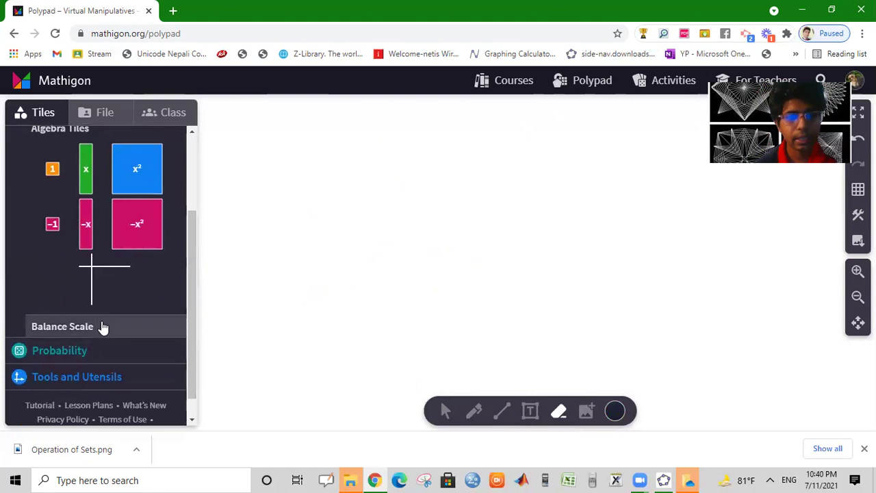
left_click(102, 328)
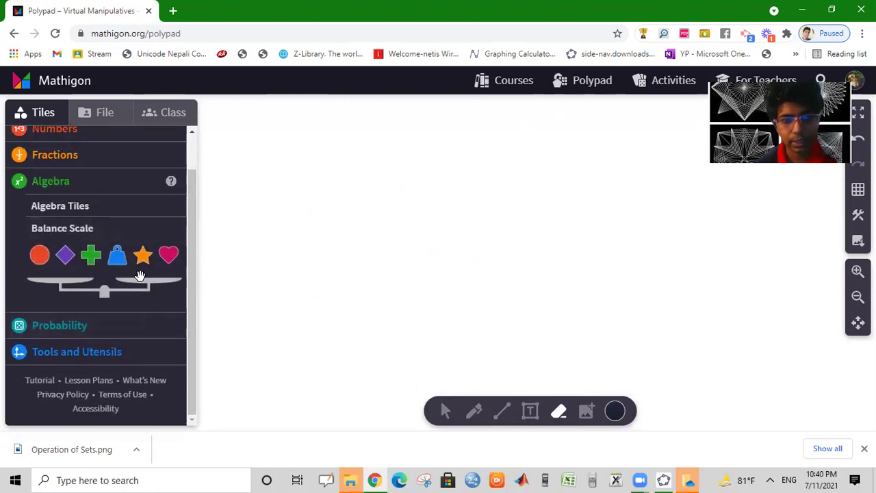
left_click(140, 275)
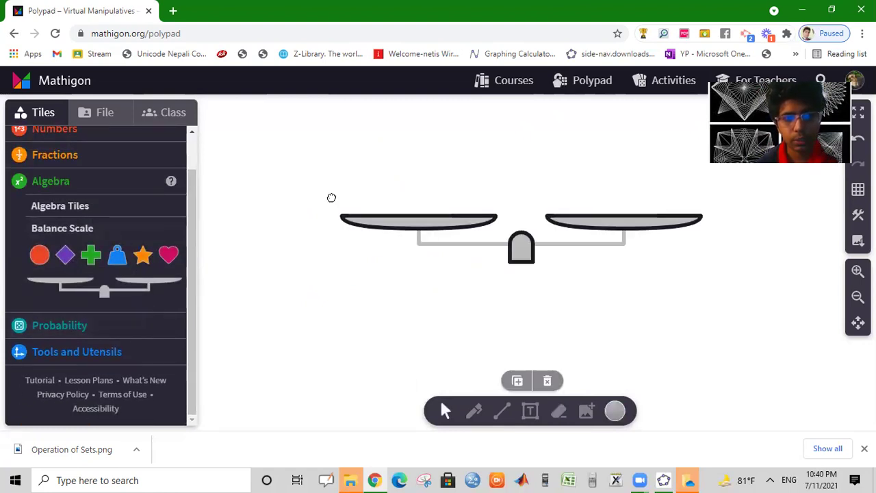
left_click_drag(331, 198, 417, 212)
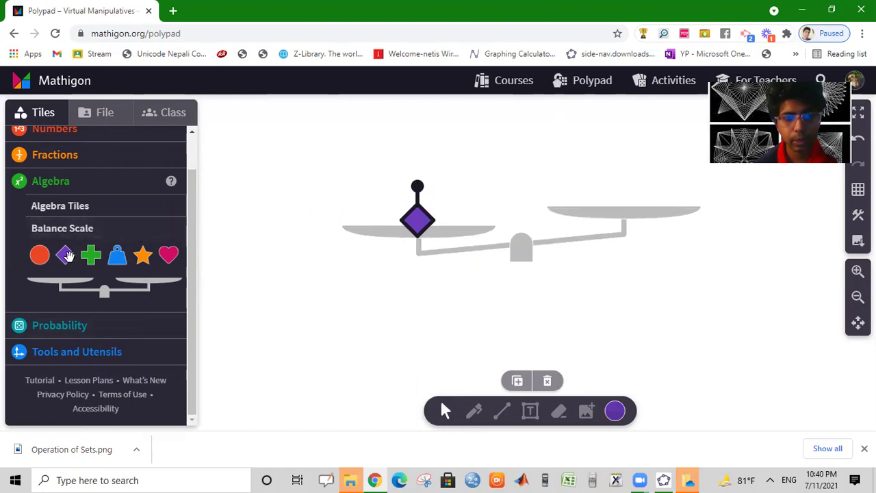
left_click_drag(67, 256, 653, 184)
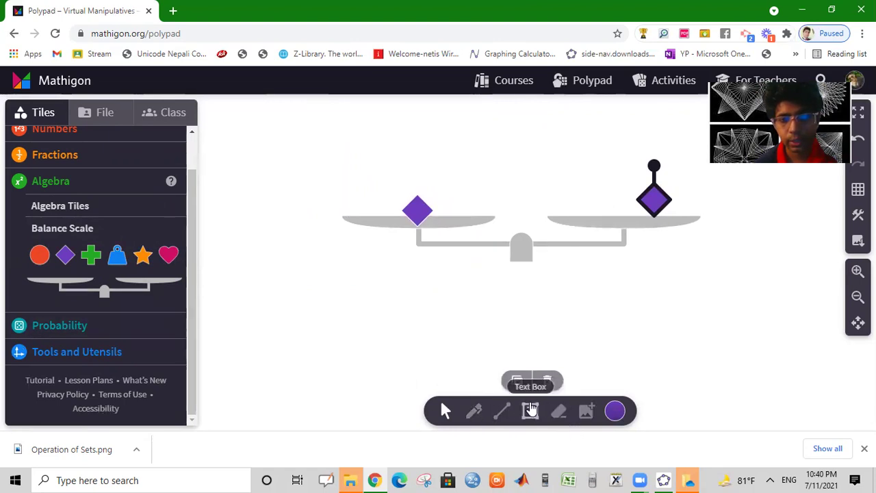
- Erase both purple diamonds, leaving the balance scale on the canvas
left_click(559, 411)
left_click(417, 211)
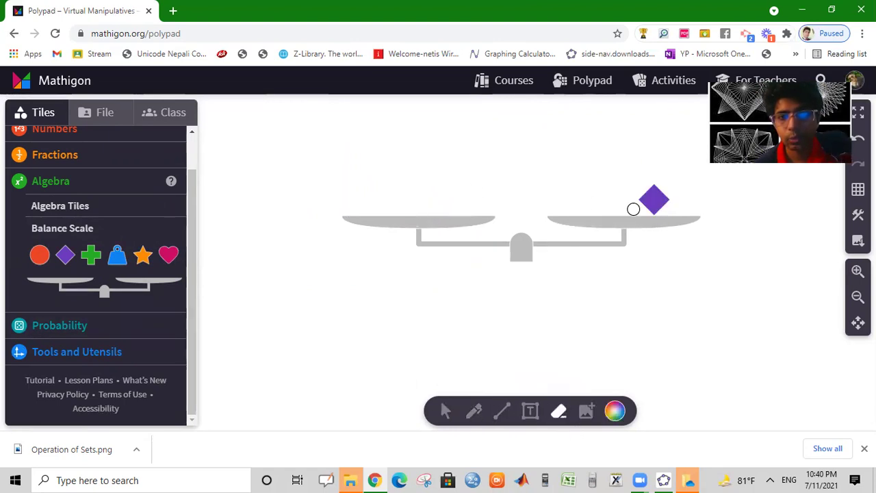
left_click(650, 201)
- Open Number Cards in the Numbers section and put the 4 card on the scale's left pan
scroll(191, 308, "up", 1)
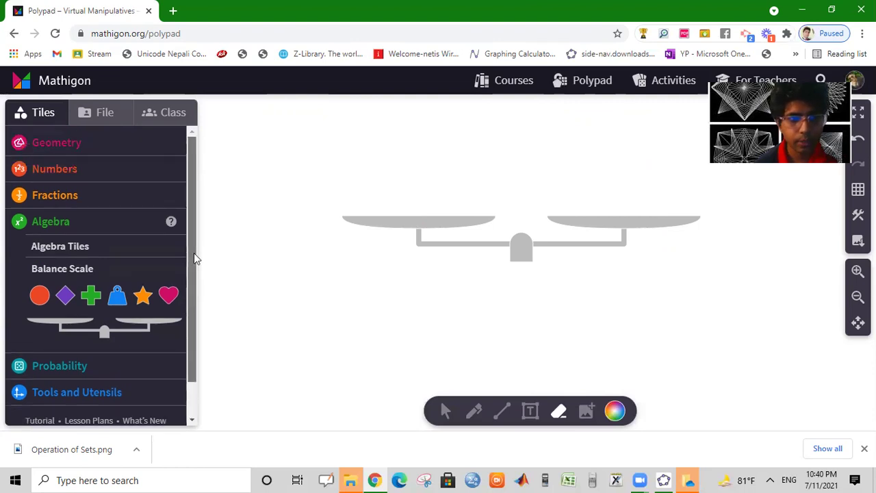
left_click(109, 175)
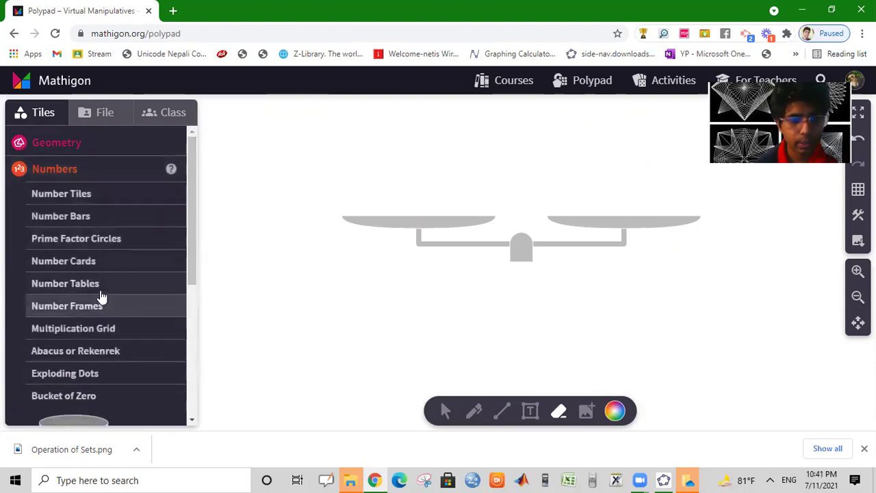
left_click(108, 268)
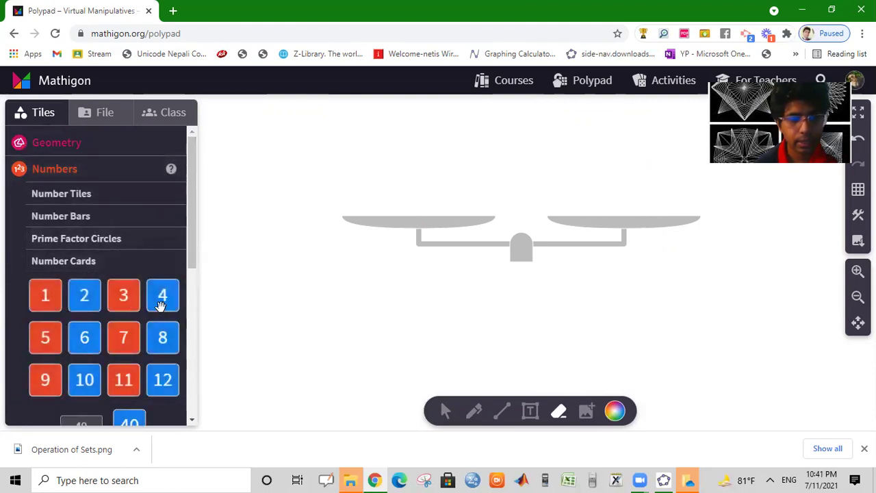
left_click_drag(172, 307, 421, 192)
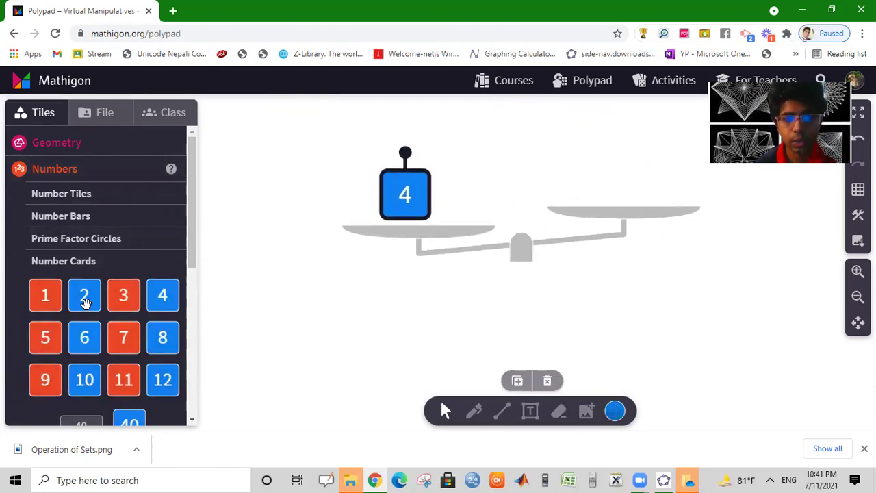
- Place two 2 cards on the scale's right pan against the 4, moving a trial 3 card off the pan onto the canvas
left_click_drag(86, 302, 557, 175)
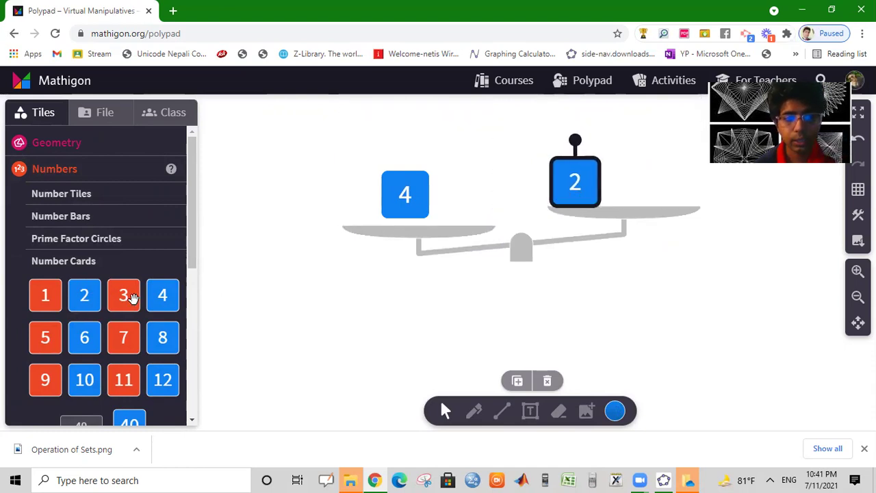
left_click_drag(131, 297, 626, 158)
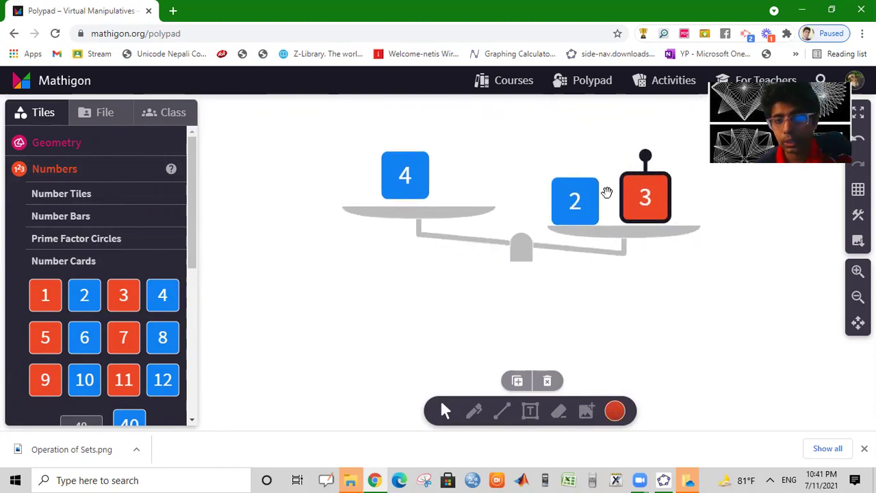
left_click_drag(657, 186, 772, 301)
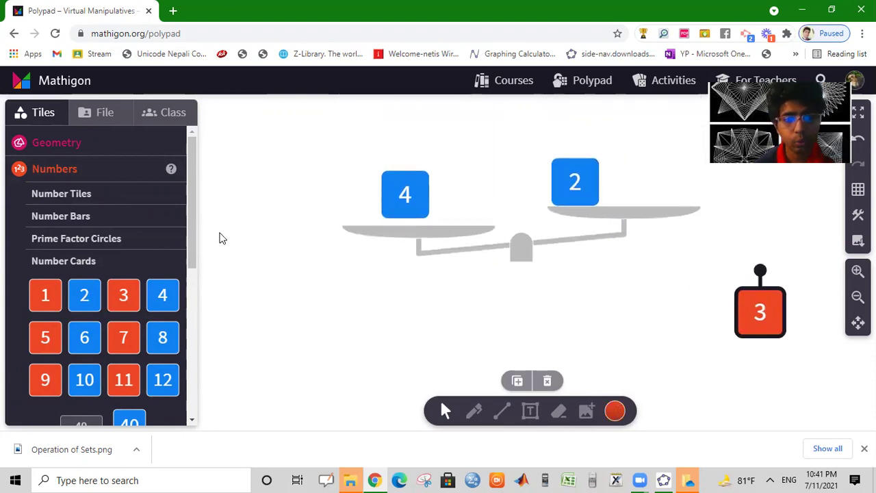
left_click_drag(85, 296, 605, 214)
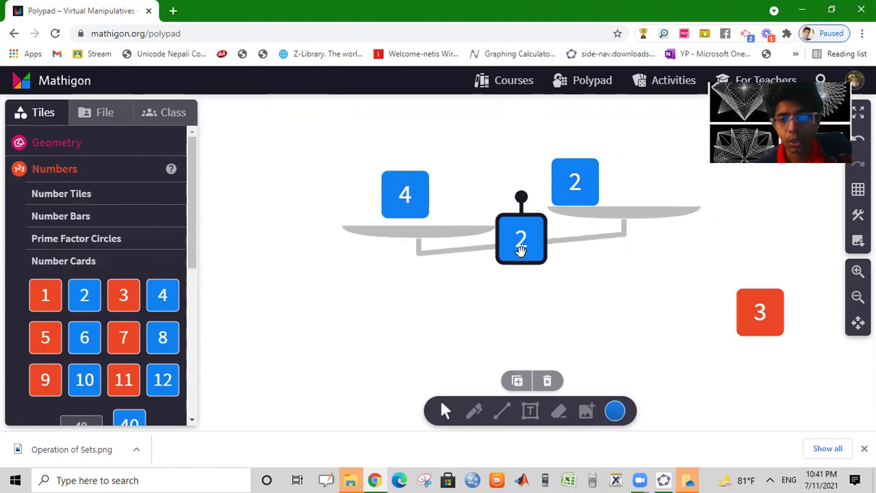
left_click_drag(521, 250, 638, 197)
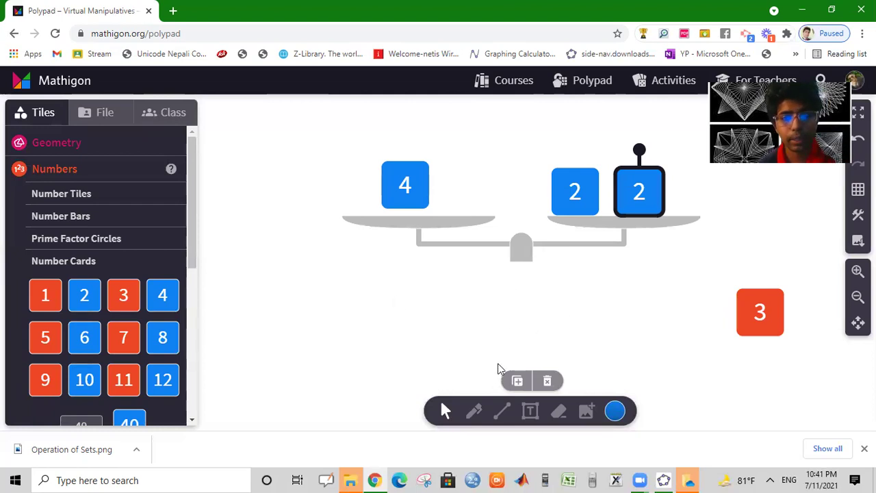
- Add a cube die from the Probability section's Polyhedral Dice and place it to the left of the balance scale
left_click_drag(186, 281, 188, 366)
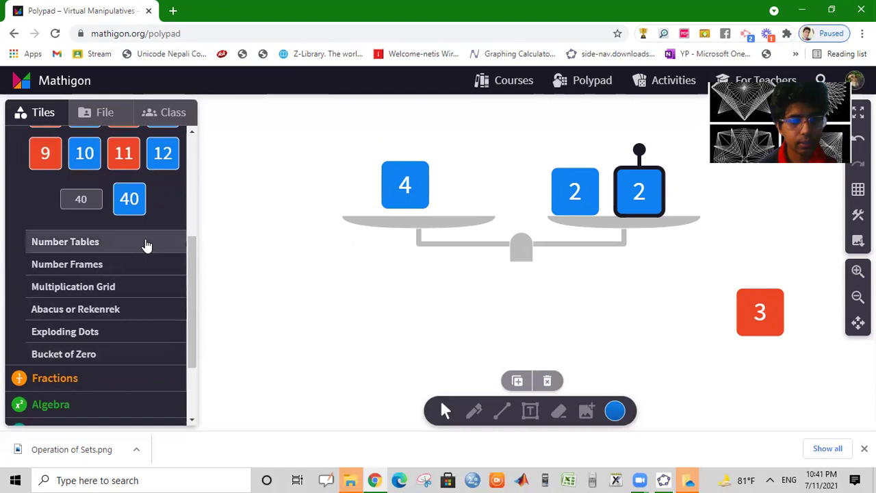
left_click_drag(192, 330, 192, 383)
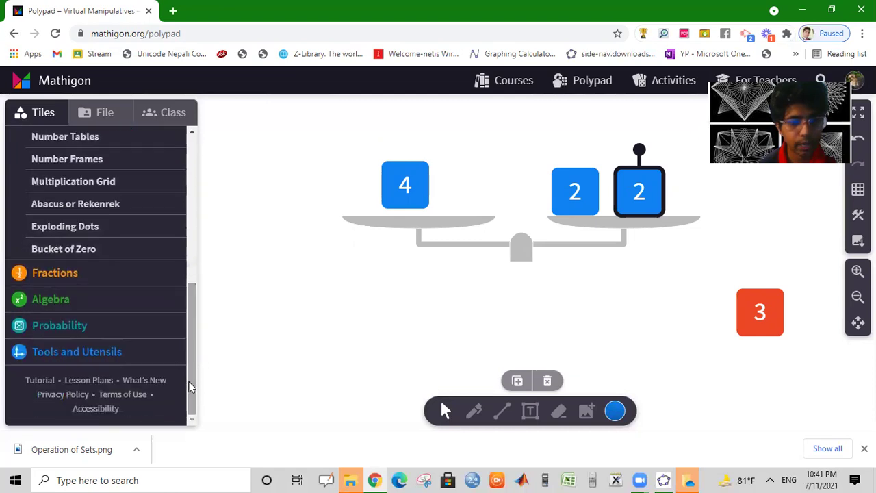
left_click(93, 301)
left_click(93, 299)
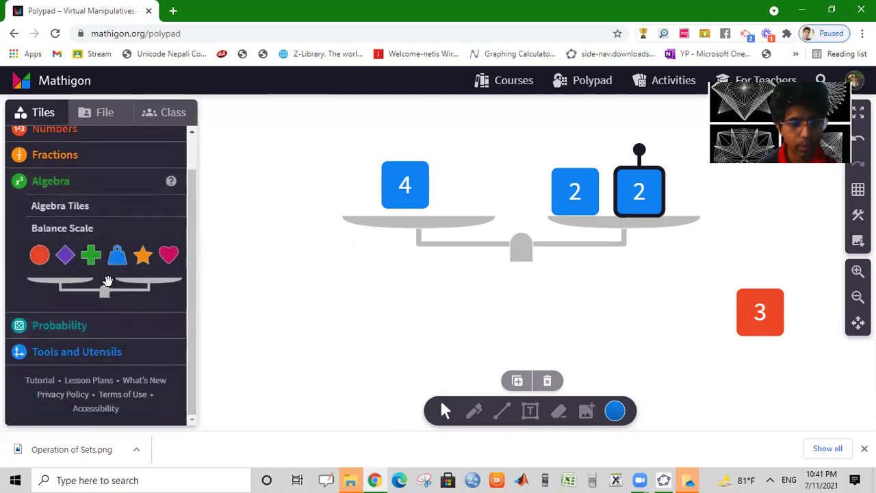
left_click(100, 329)
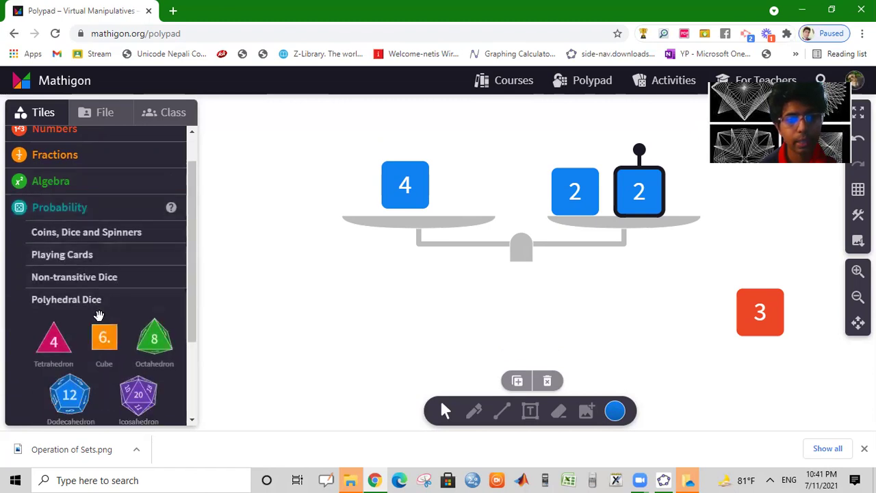
scroll(98, 313, "down", 2)
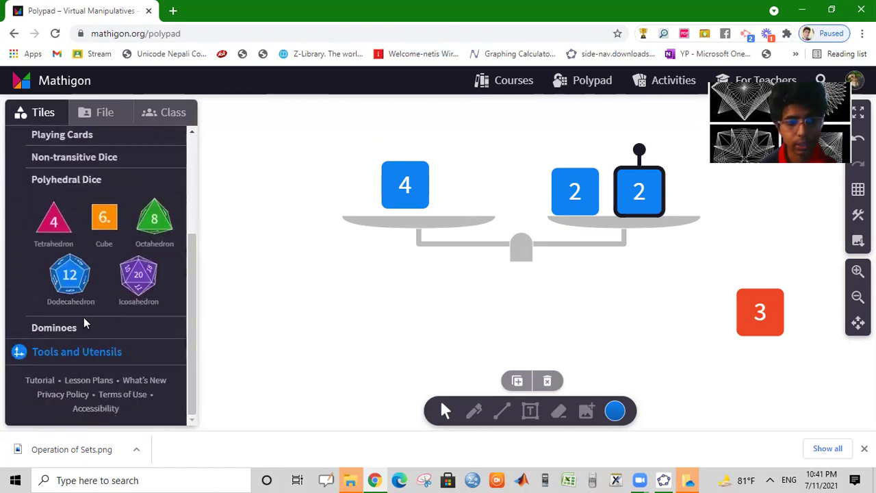
left_click(104, 218)
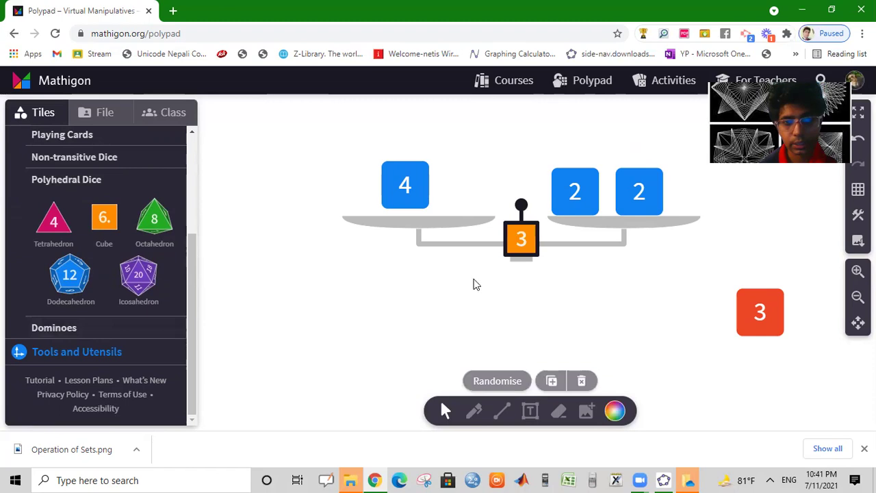
left_click_drag(507, 209, 291, 245)
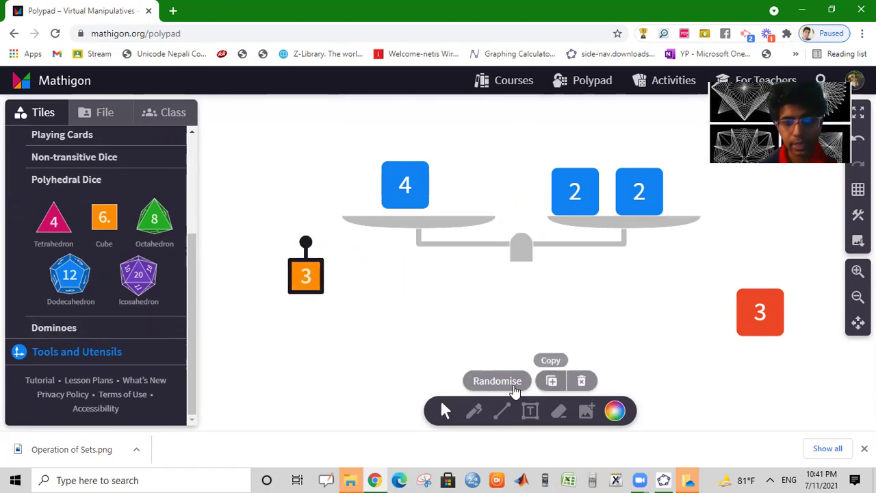
- Randomise the cube die twice
left_click(498, 381)
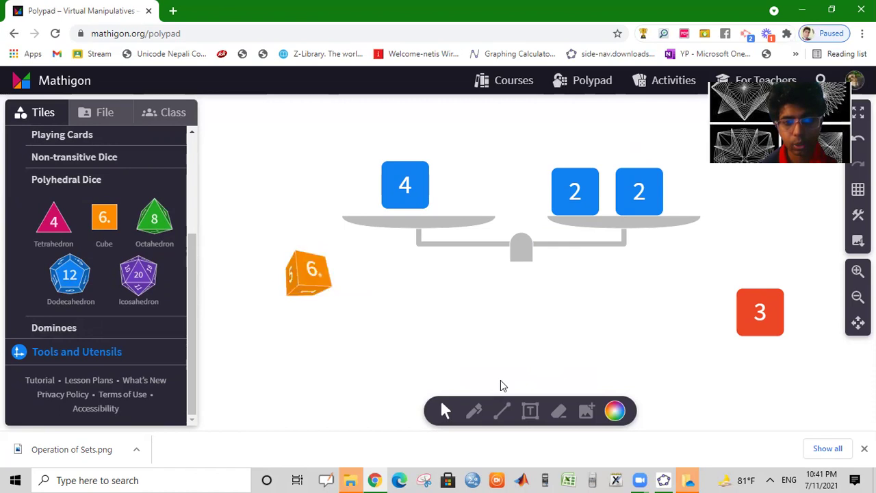
left_click(301, 288)
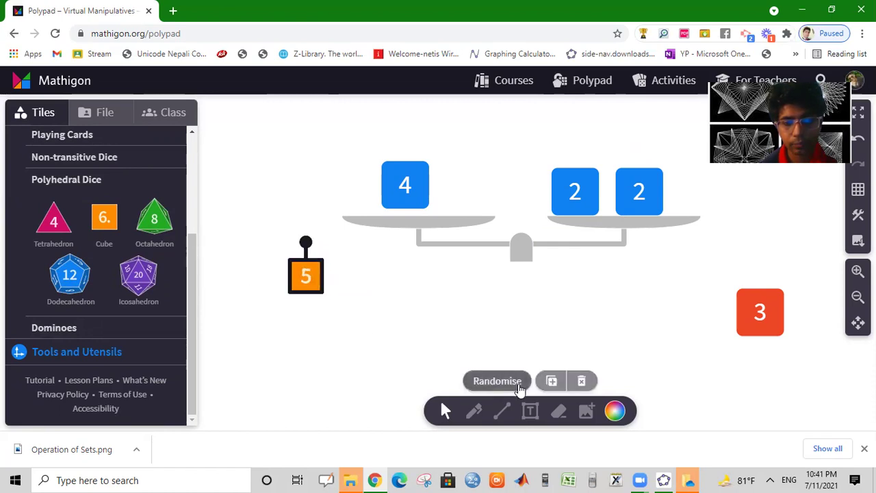
left_click(506, 381)
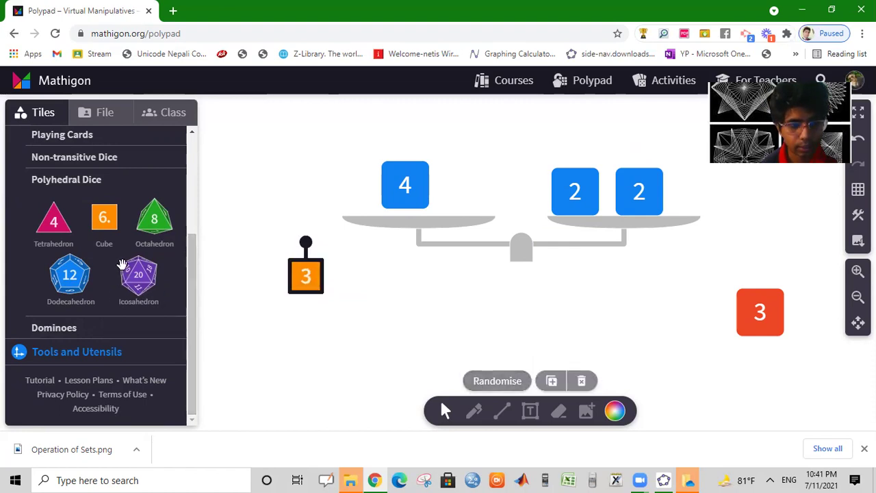
- Open Tools and Utensils, and remove the die, the cards on the pans and the balance scale, keeping the 3 card
left_click(95, 362)
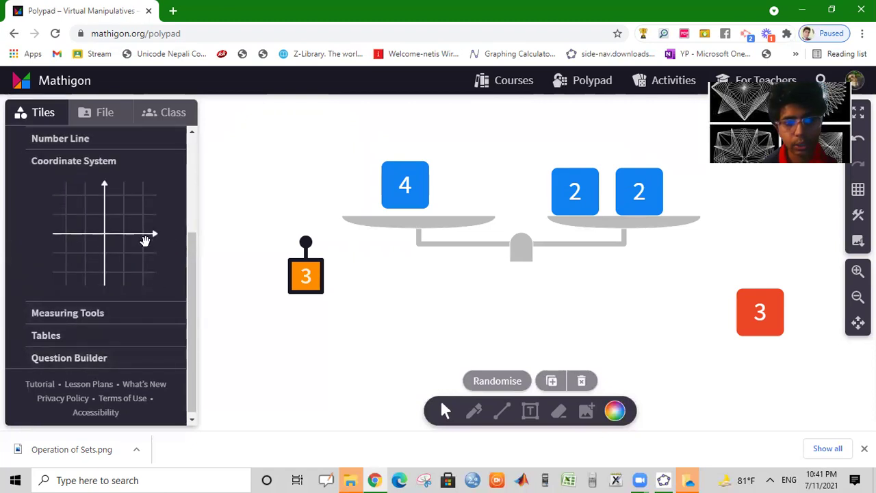
left_click(558, 410)
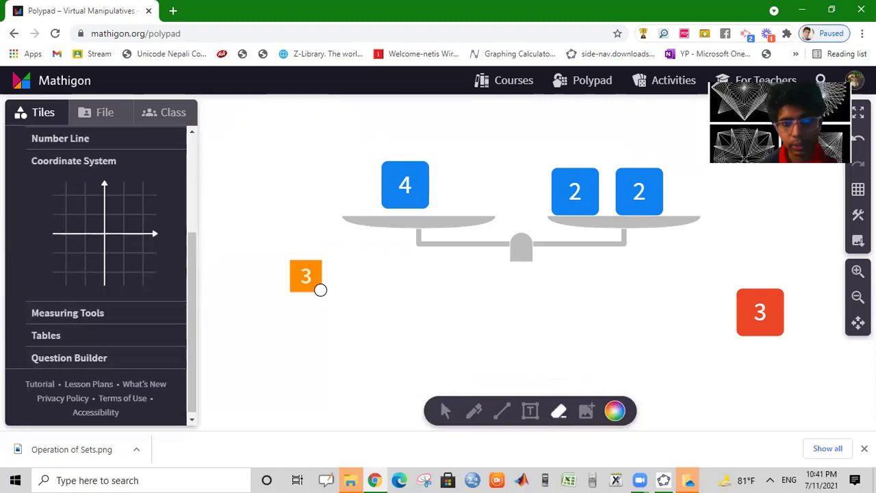
left_click(320, 289)
left_click(402, 201)
left_click(563, 210)
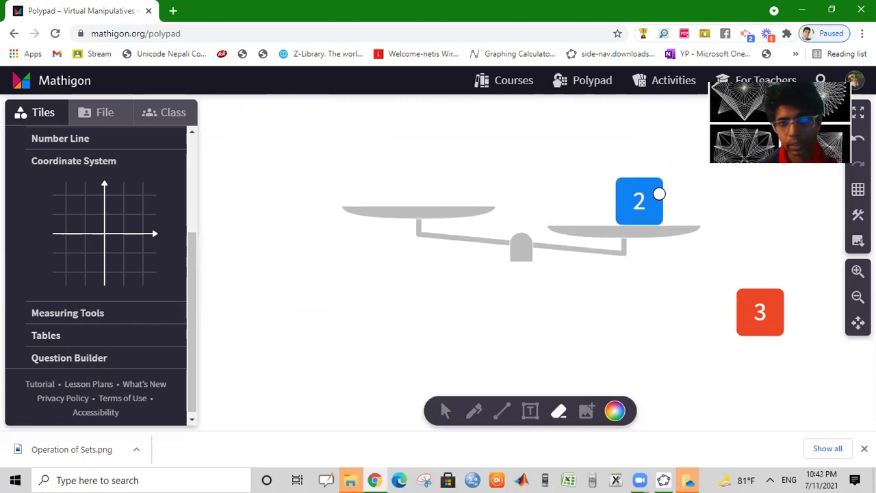
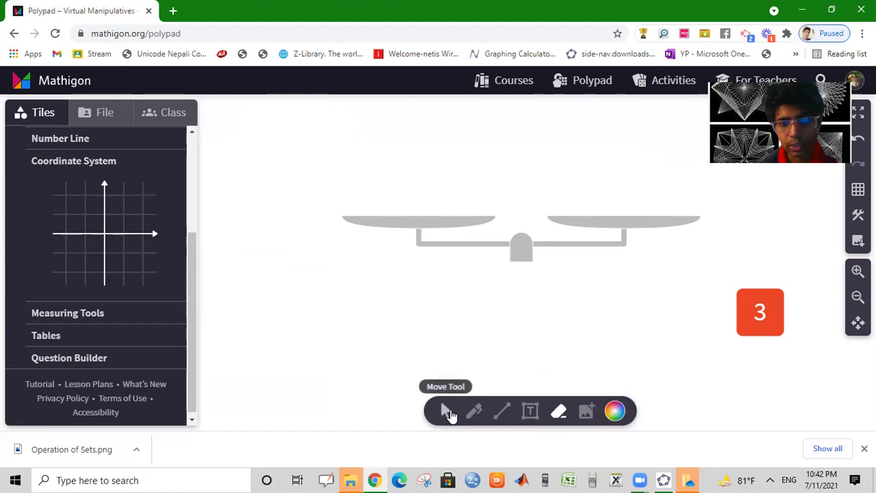
left_click(408, 225)
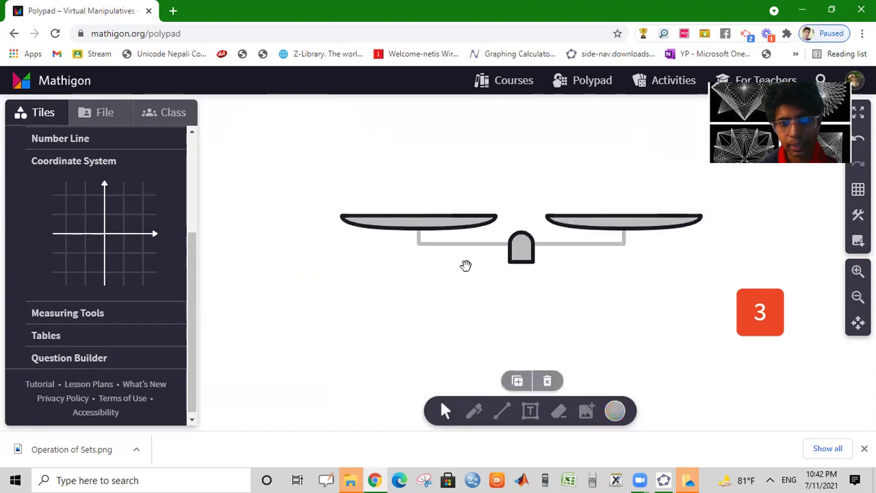
left_click(546, 380)
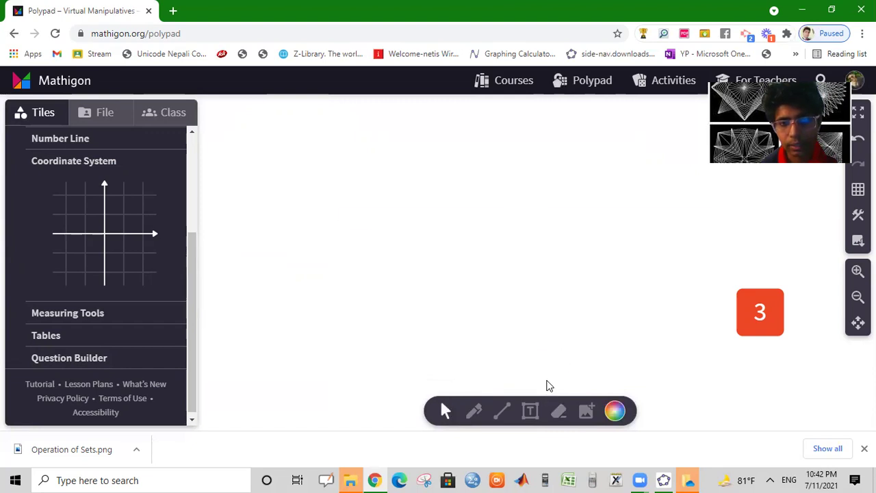
- Add a coordinate system to the canvas, shift it left and extend its positive x-axis just past 10
left_click(108, 205)
left_click_drag(453, 233, 338, 253)
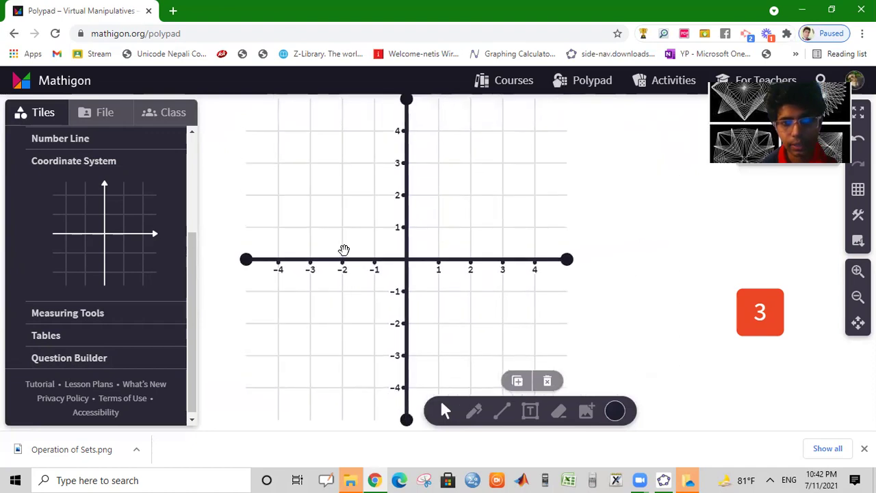
left_click_drag(565, 260, 683, 269)
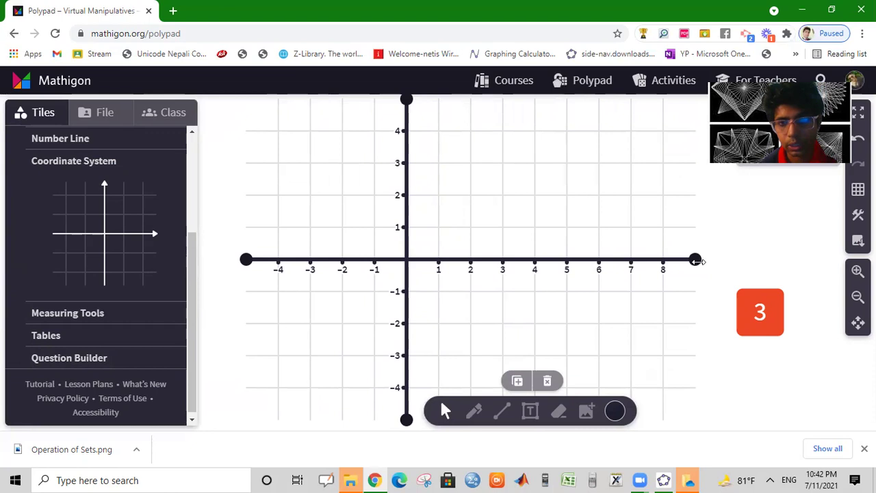
left_click_drag(697, 261, 749, 262)
left_click_drag(482, 236, 450, 253)
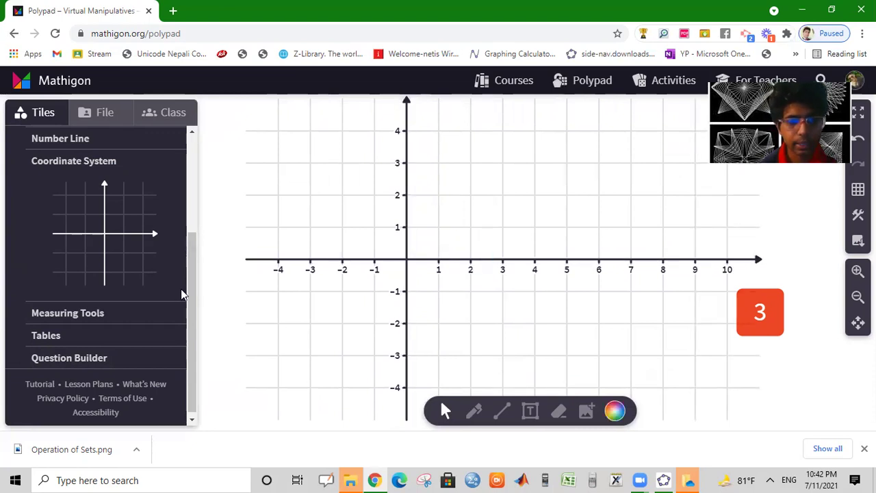
- Draw a line from (1, 1) to (6, 3) and a circle of radius about 2.3 centred near (5, 0)
left_click_drag(194, 301, 193, 320)
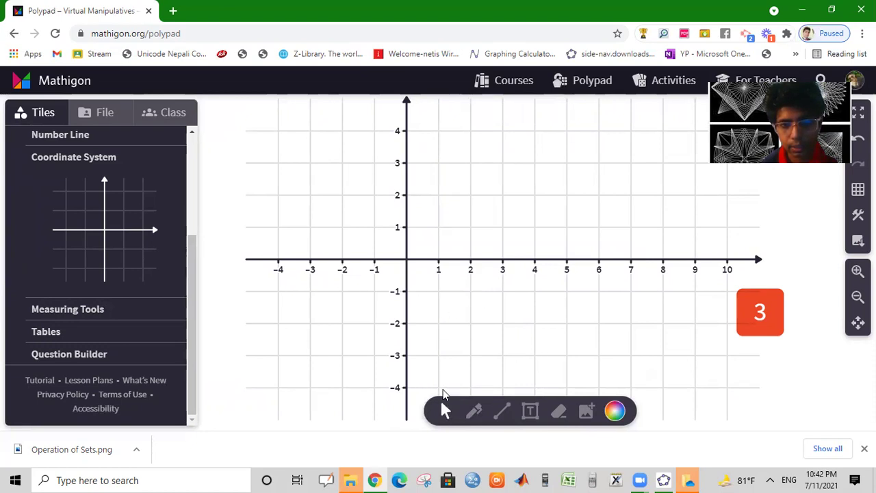
left_click_drag(497, 312, 533, 277)
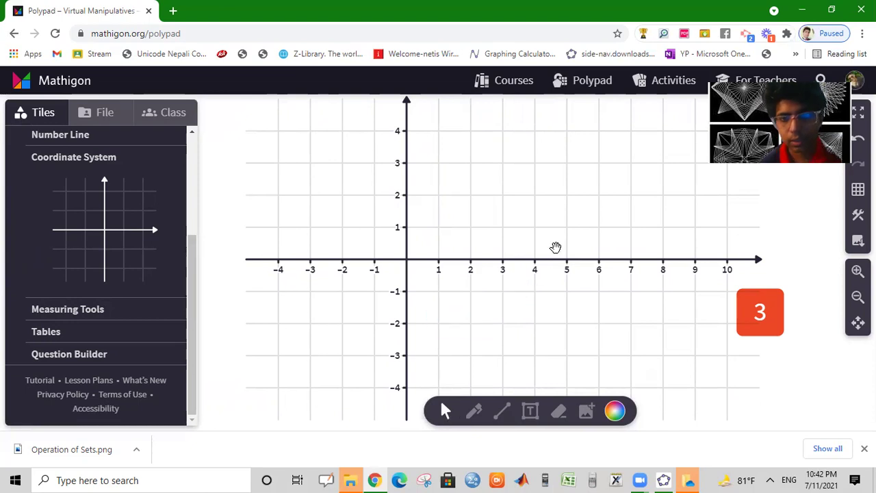
left_click(504, 413)
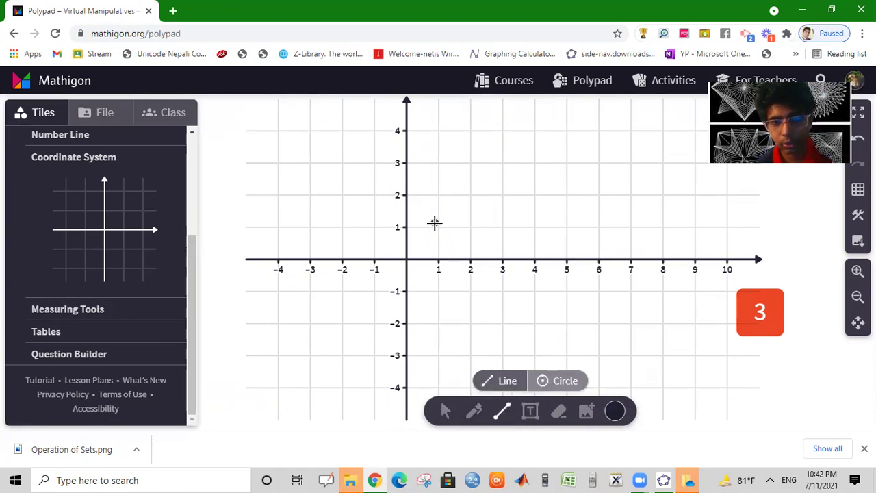
mouse_move(438, 226)
left_mouse_down()
mouse_move(622, 139)
mouse_move(599, 163)
left_mouse_up()
left_click(562, 382)
mouse_move(562, 253)
left_mouse_down()
mouse_move(637, 328)
mouse_move(616, 306)
left_mouse_up()
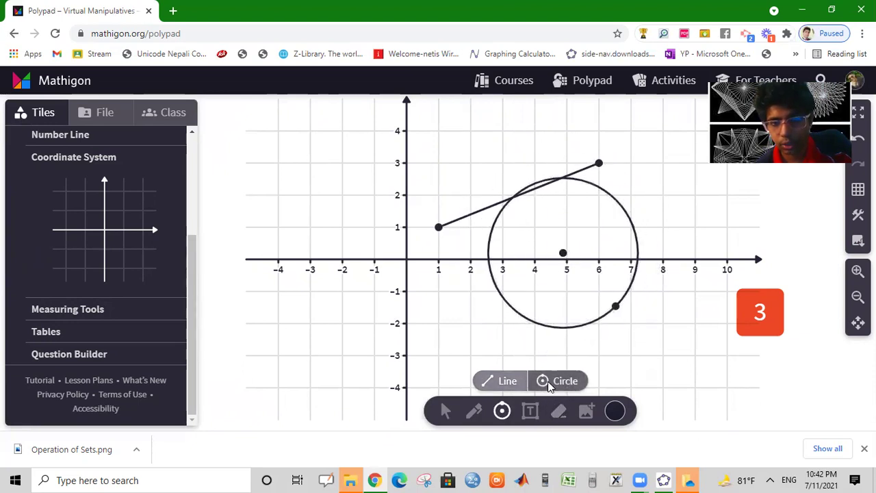
- Erase the circle and the line from the coordinate system
left_click(560, 413)
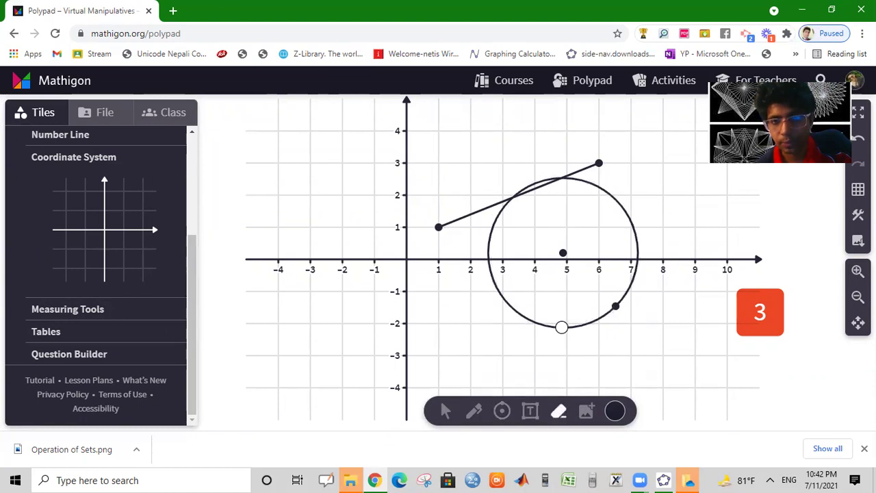
left_click(561, 327)
left_click(518, 194)
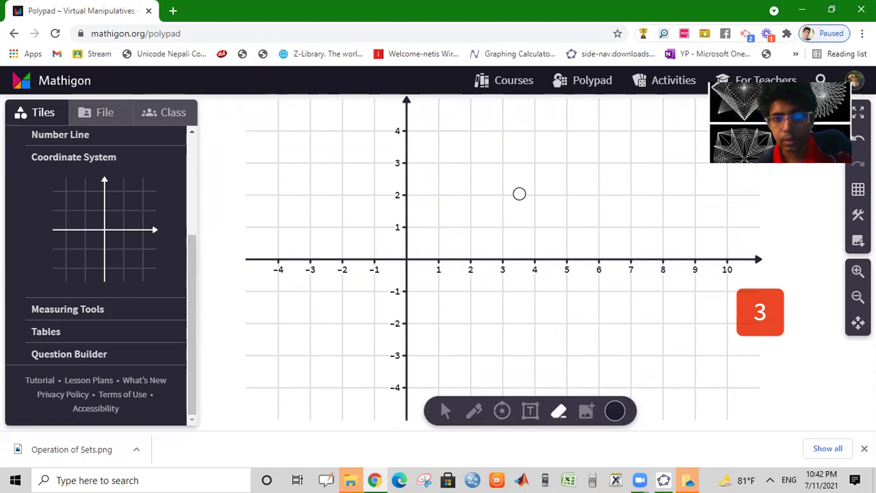
- Add a protractor from Measuring Tools, place it above the positive x-axis, and adjust its centre and edge so its baseline is level
left_click(96, 311)
left_click_drag(486, 204, 551, 212)
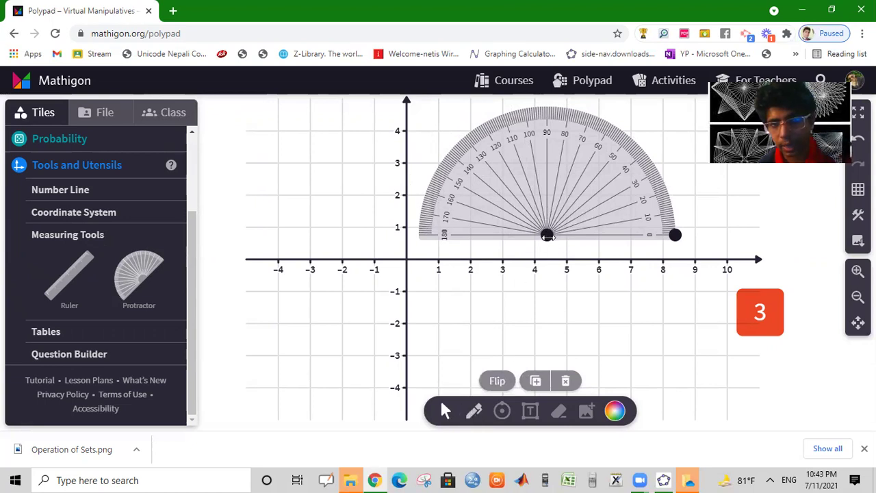
left_click_drag(547, 235, 558, 216)
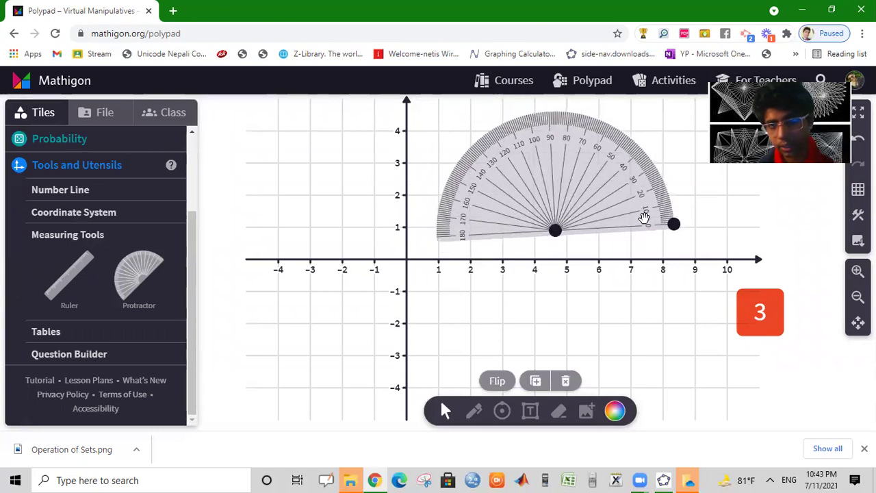
mouse_move(674, 225)
left_mouse_down()
mouse_move(673, 241)
mouse_move(689, 230)
left_mouse_up()
- Try a freehand pencil line from the protractor's centre along its baseline to the 0 mark, and undo it
left_click(475, 410)
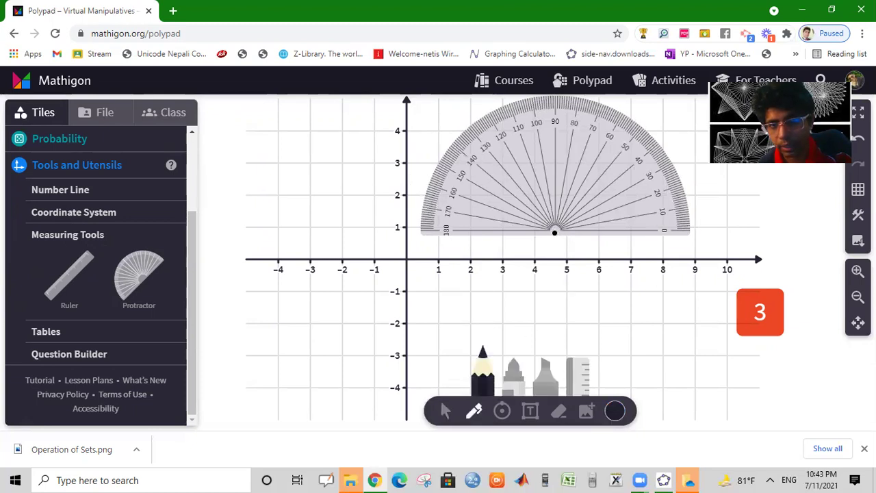
left_click_drag(555, 232, 678, 233)
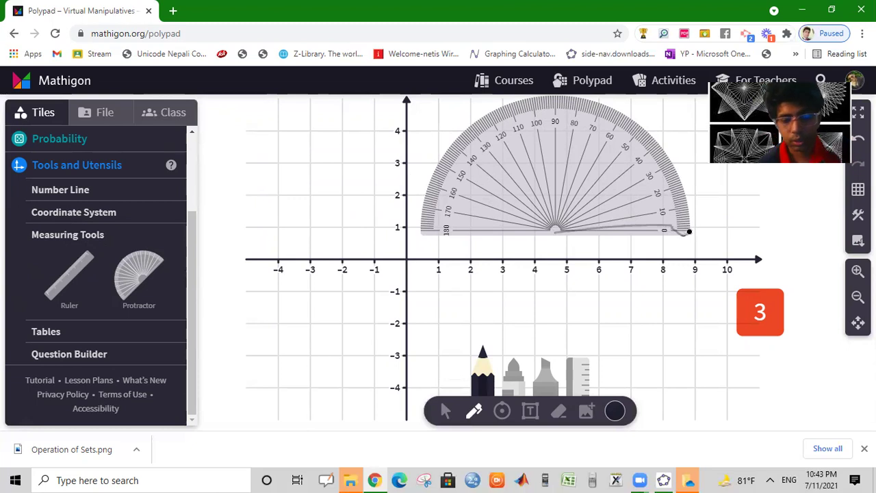
key("ctrl+z")
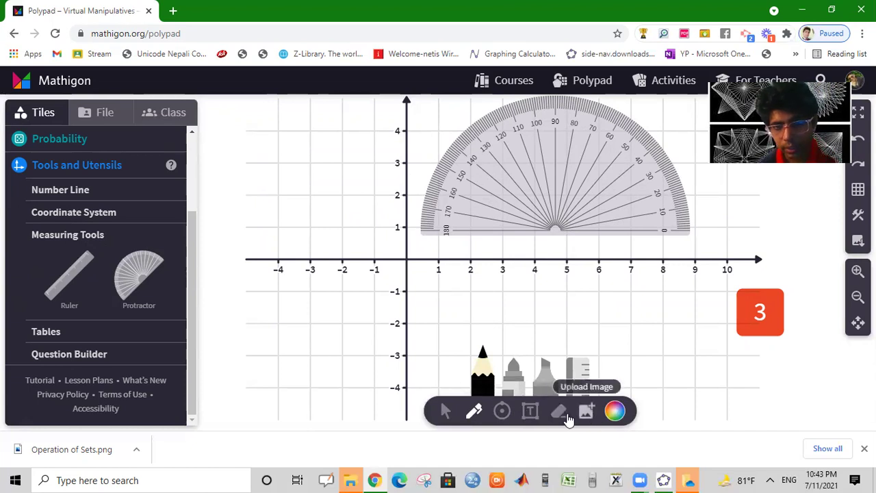
- Draw two straight construction lines from the protractor's centre, one along the baseline to the 0 mark and one through the 30° mark
left_click(520, 362)
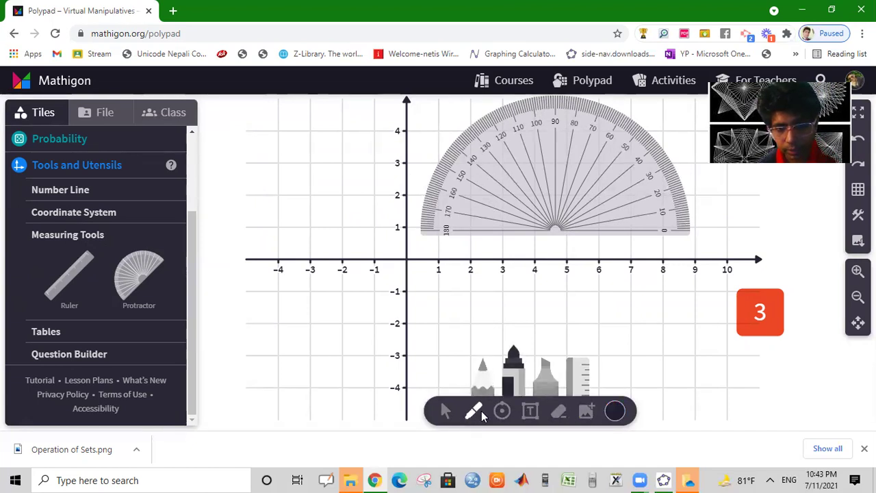
left_click(446, 411)
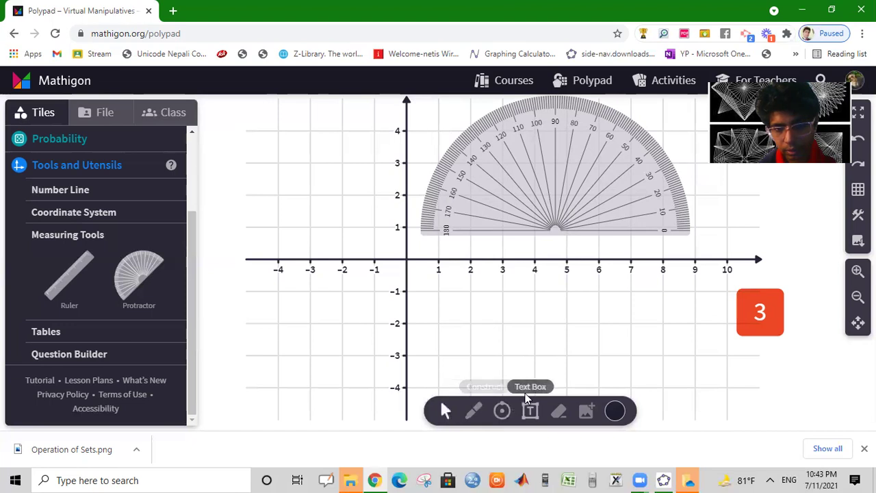
left_click(502, 412)
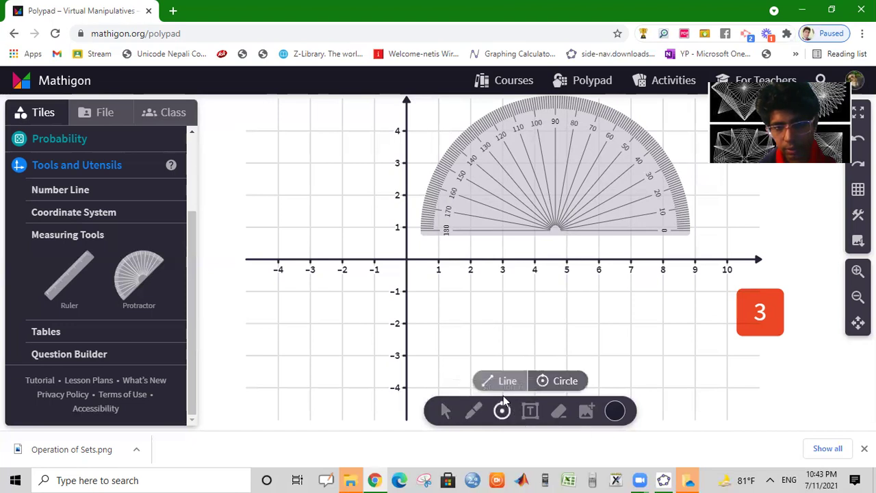
left_click(503, 383)
left_click_drag(554, 231, 690, 231)
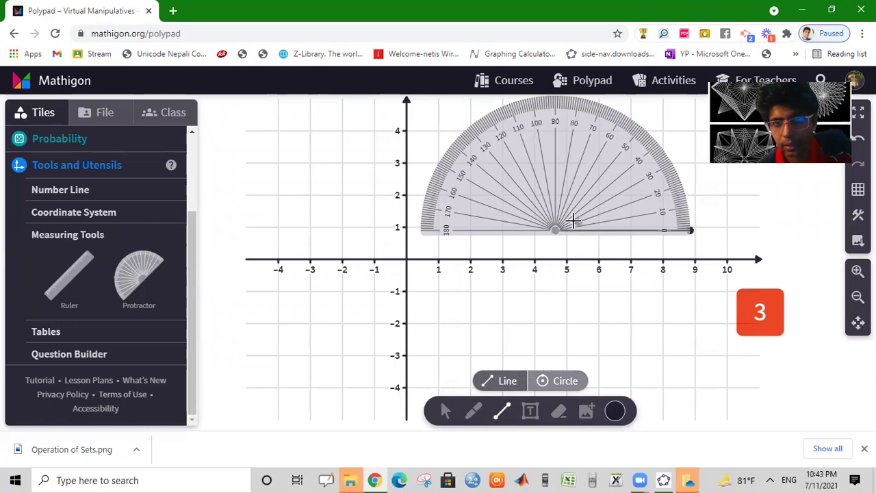
left_click_drag(573, 219, 669, 164)
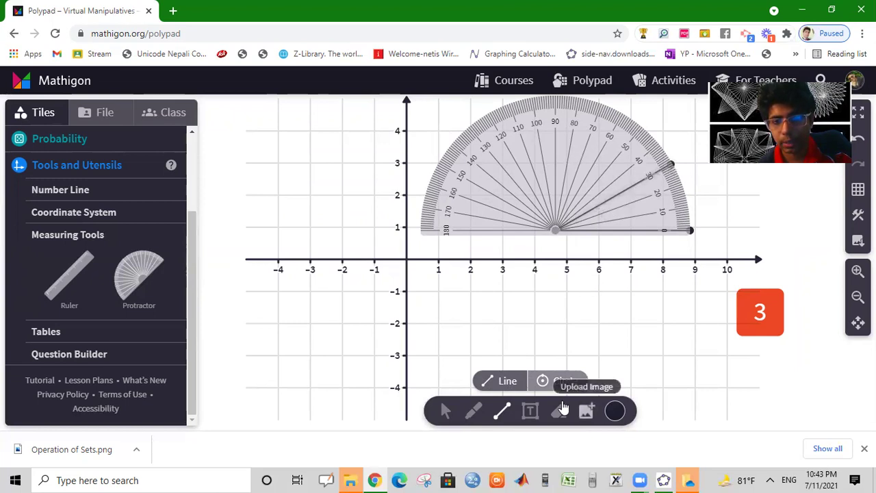
- Move the protractor away from the two angle lines and add a ruler, placing it horizontally above the protractor
left_click(520, 354)
left_click(445, 410)
left_click_drag(546, 179, 461, 244)
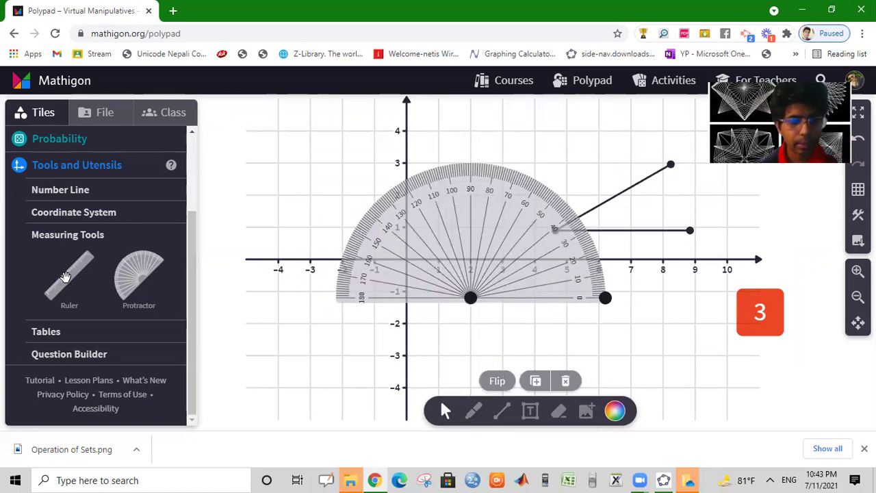
left_click_drag(69, 277, 458, 219)
left_click_drag(531, 262, 370, 137)
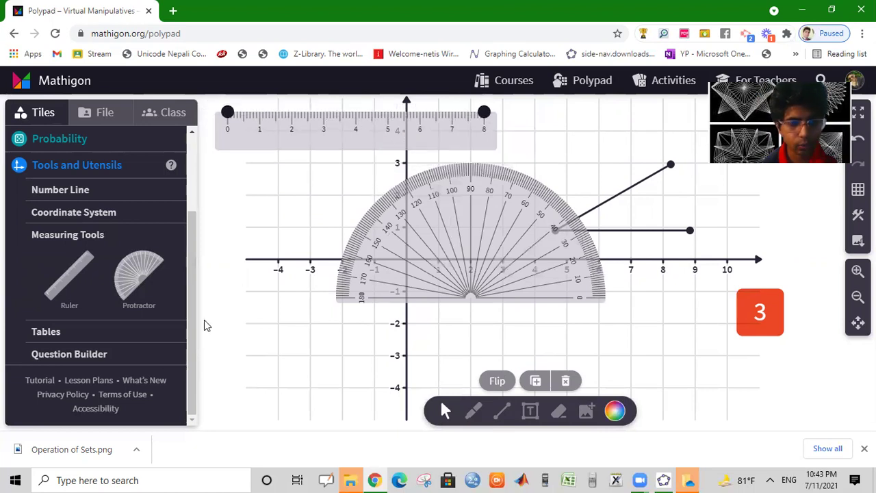
- Add an x-y table, place it below the positive x-axis, and widen it to five columns
left_click(147, 332)
left_click_drag(126, 302, 322, 228)
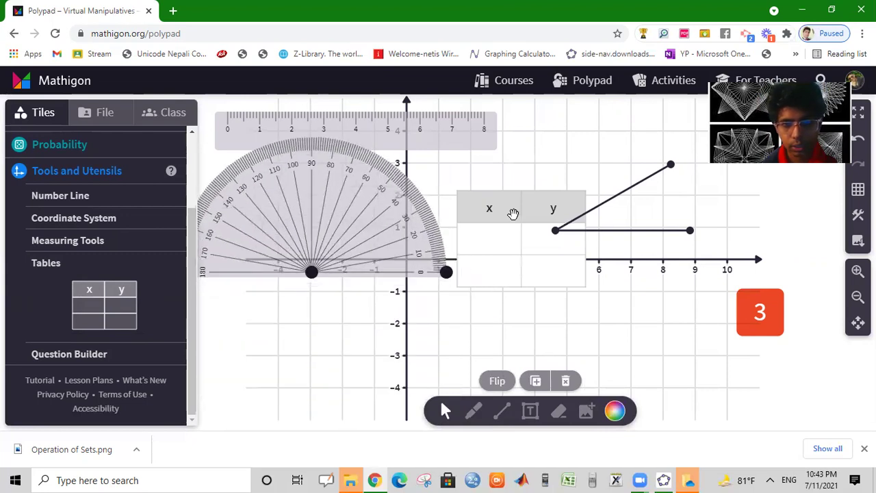
left_click_drag(516, 231, 502, 329)
left_click_drag(573, 302, 742, 311)
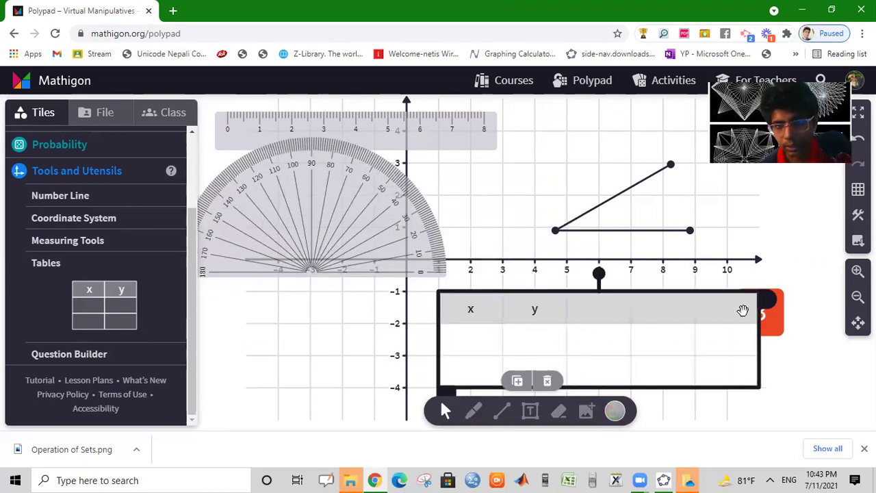
- Delete the coordinate system, the table, the protractor and the ruler from the canvas
left_click(756, 257)
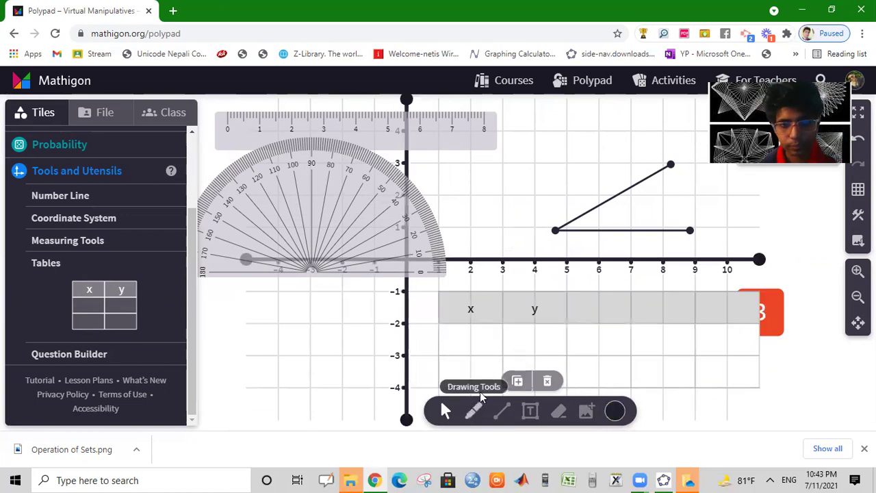
left_click(548, 384)
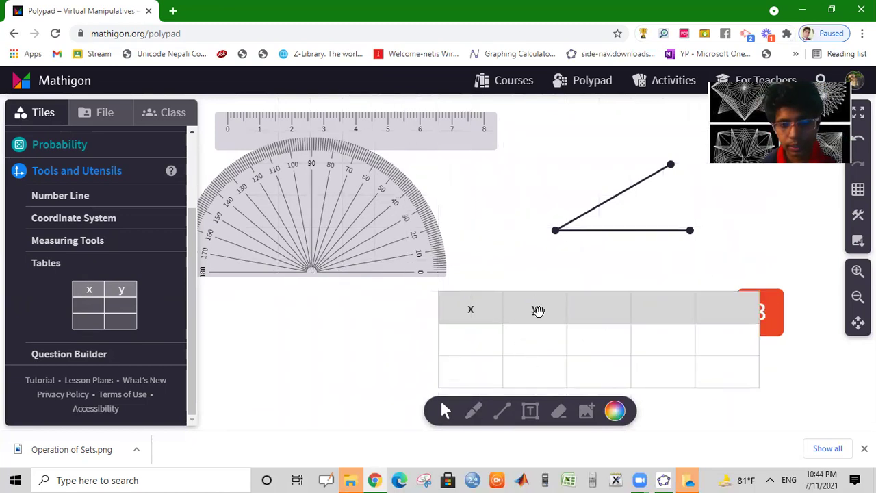
left_click_drag(538, 307, 596, 259)
left_click(548, 380)
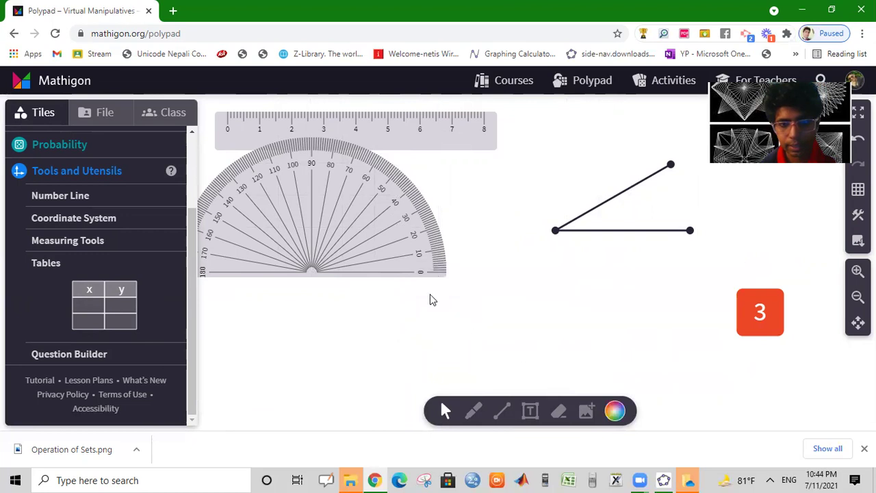
left_click(397, 250)
left_click(566, 381)
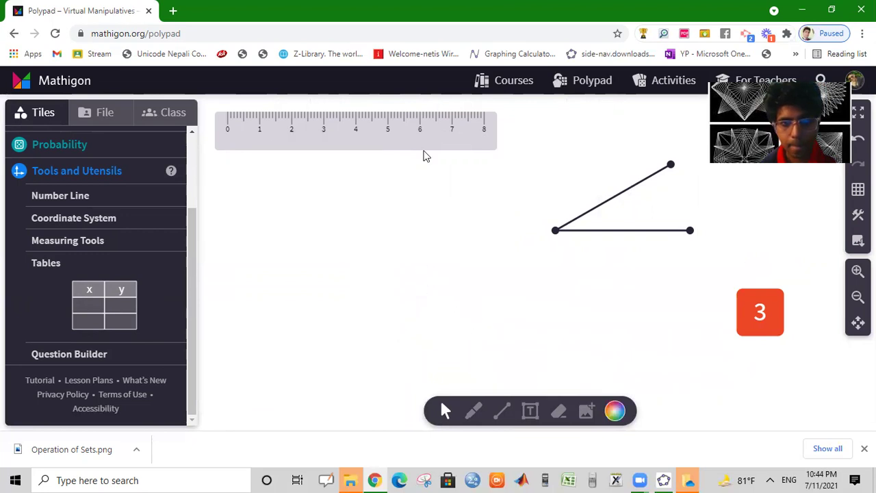
left_click(420, 145)
left_click(565, 381)
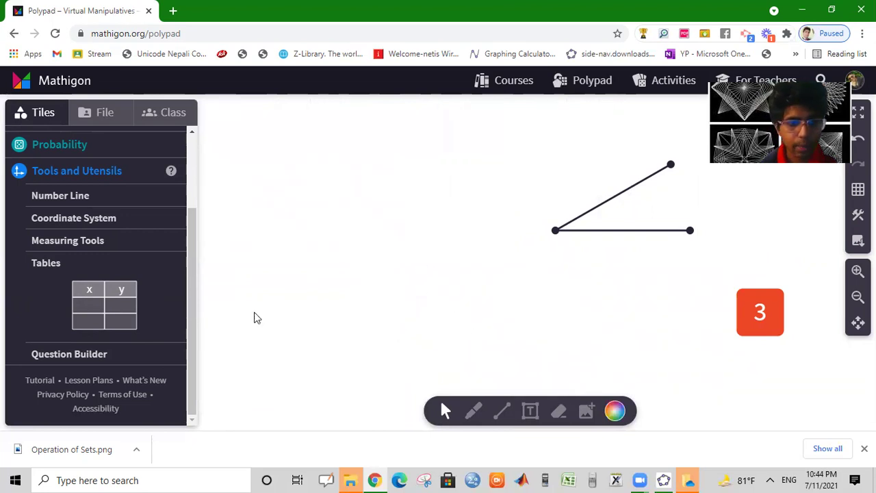
- Add a Question Builder box to the canvas beside the angle, widen it, and enter the text "nbnbnmbn" in it
left_click(144, 356)
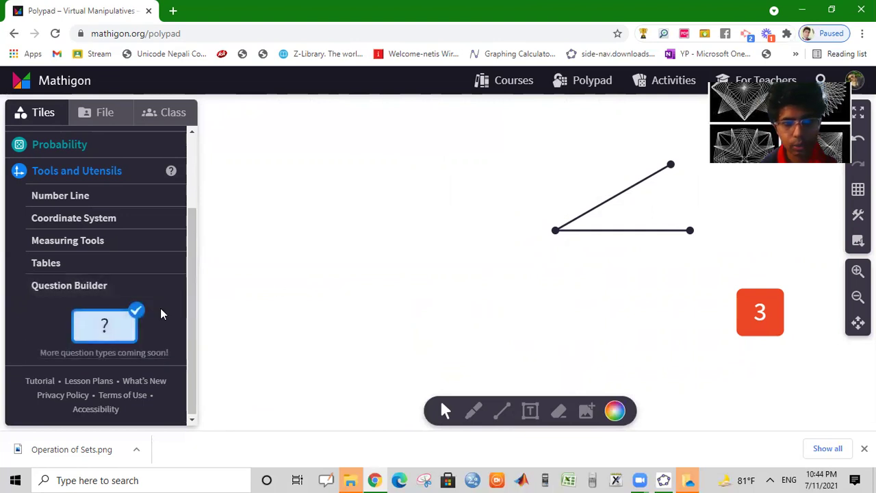
left_click(108, 327)
left_click_drag(507, 234, 318, 175)
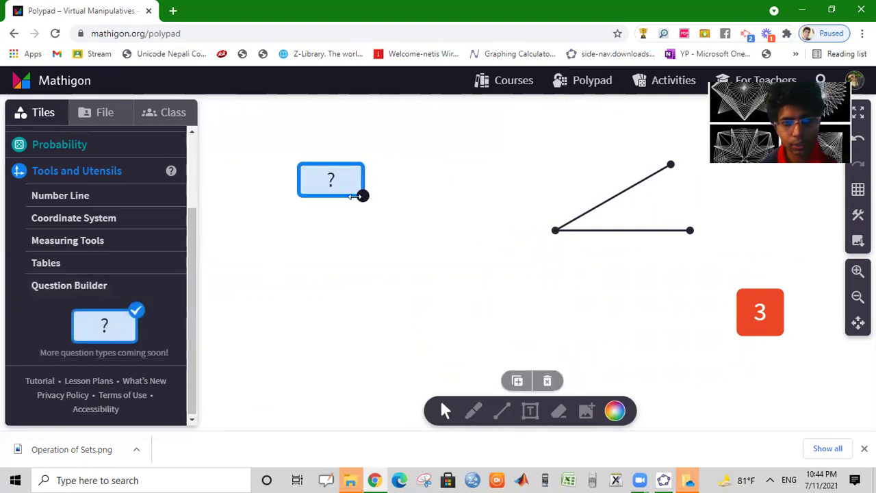
left_click_drag(364, 199, 523, 196)
left_click(440, 183)
type("n")
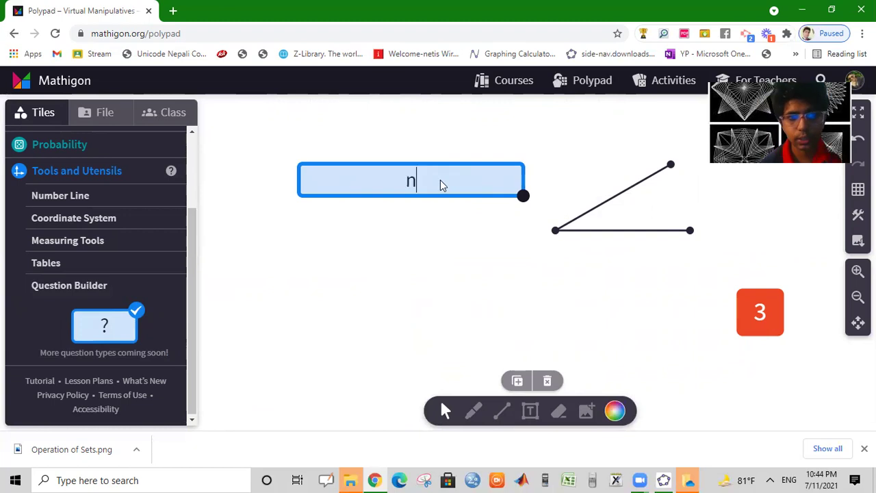
type("bnbnmbn")
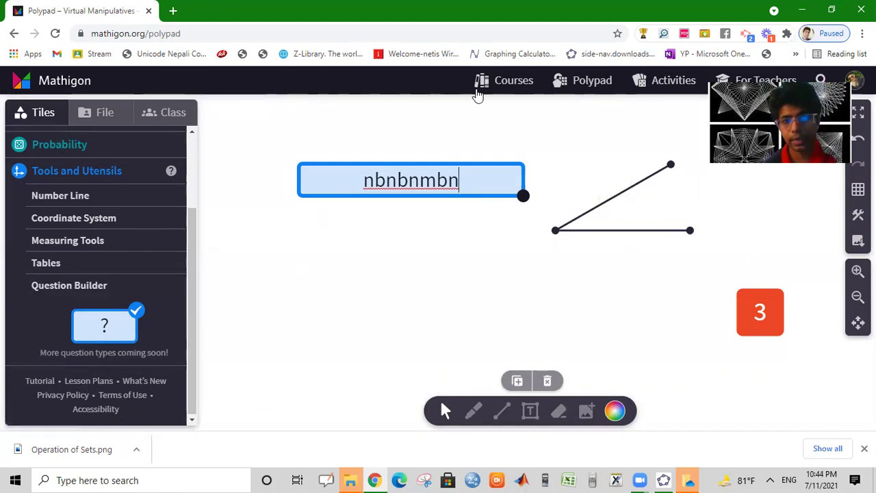
- Leave Polypad without saving, open Mathigon's Activities page, and look through the available activities
left_click(664, 81)
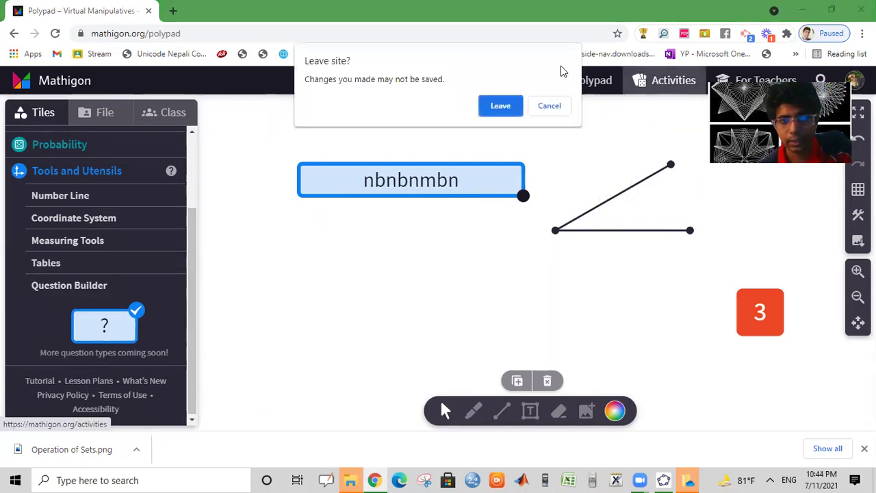
left_click(499, 106)
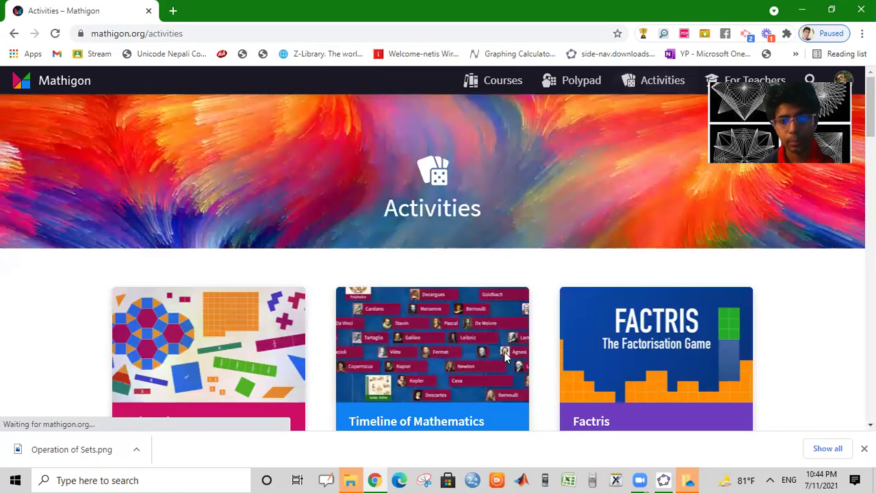
scroll(504, 356, "down", 8)
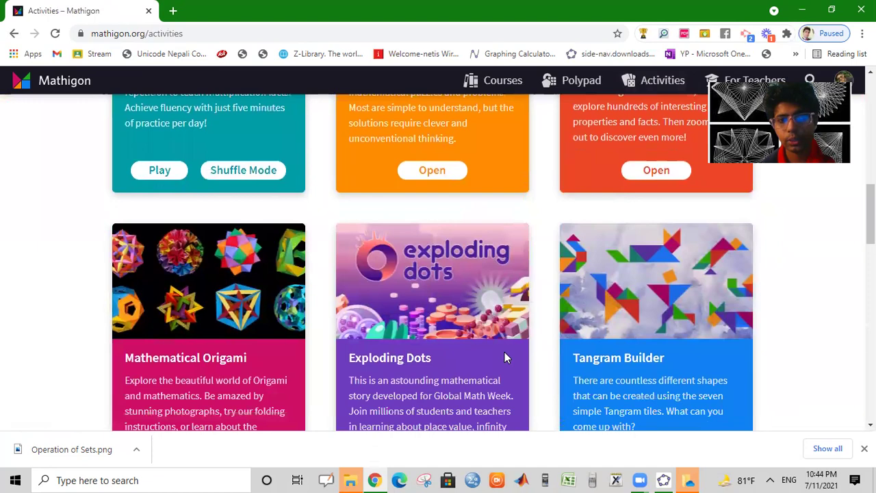
scroll(678, 178, "up", 8)
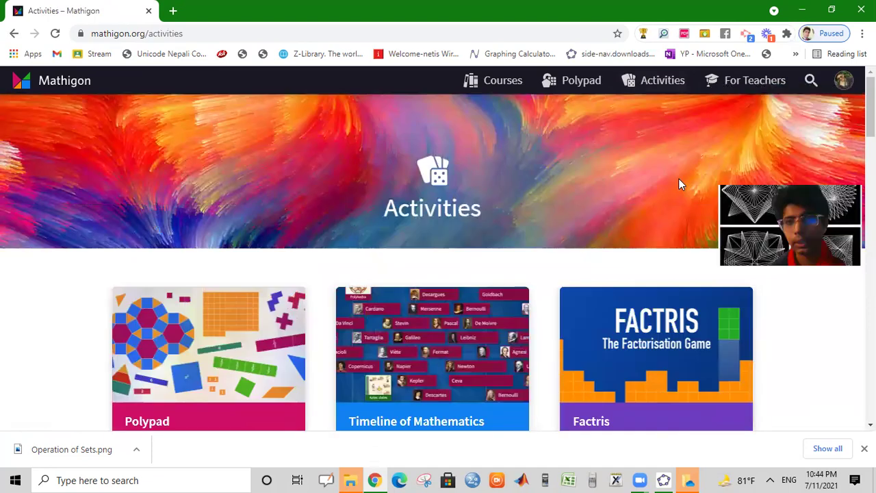
- Open the Teacher Dashboard, examine the Ninth Grade class's student progress list, and return to the dashboard
left_click(842, 81)
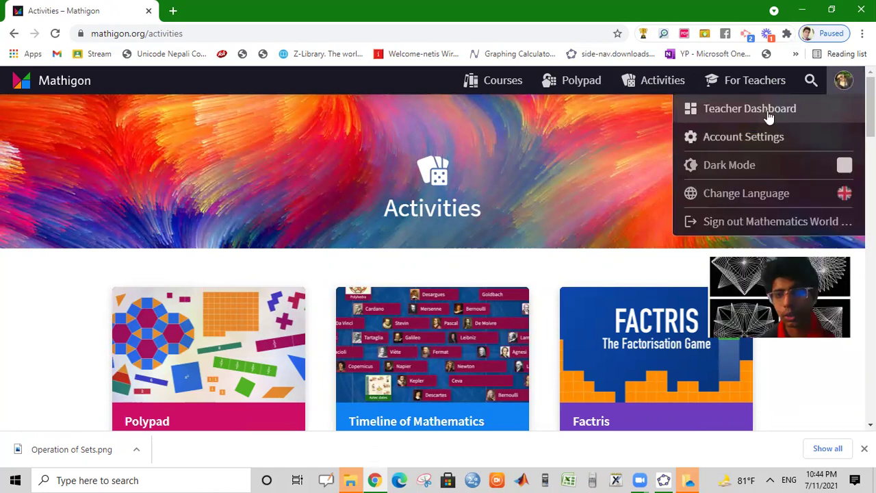
left_click(811, 111)
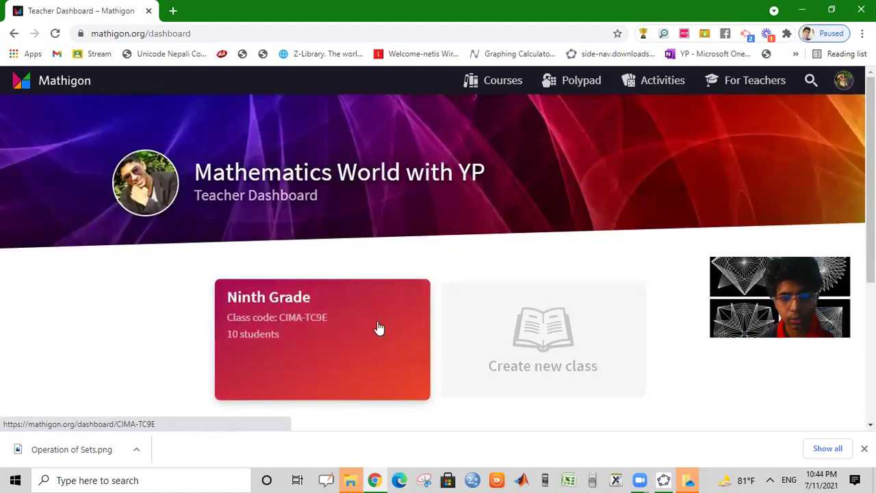
left_click(293, 321)
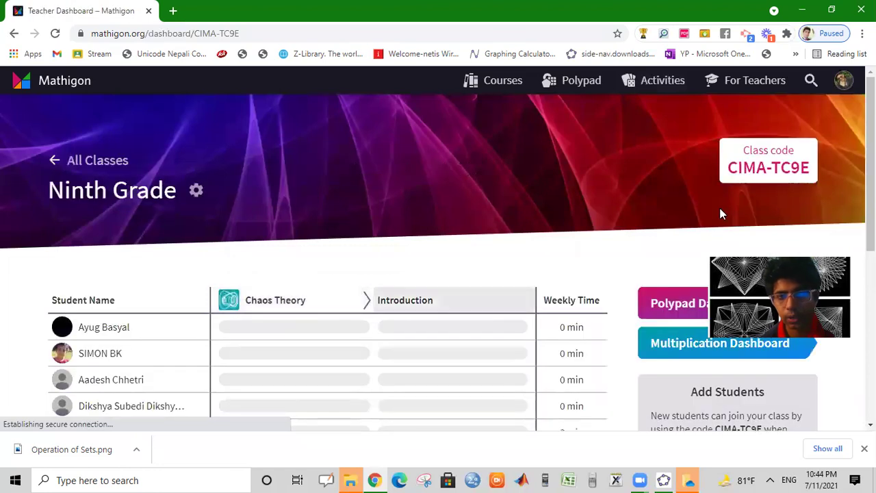
scroll(641, 254, "down", 4)
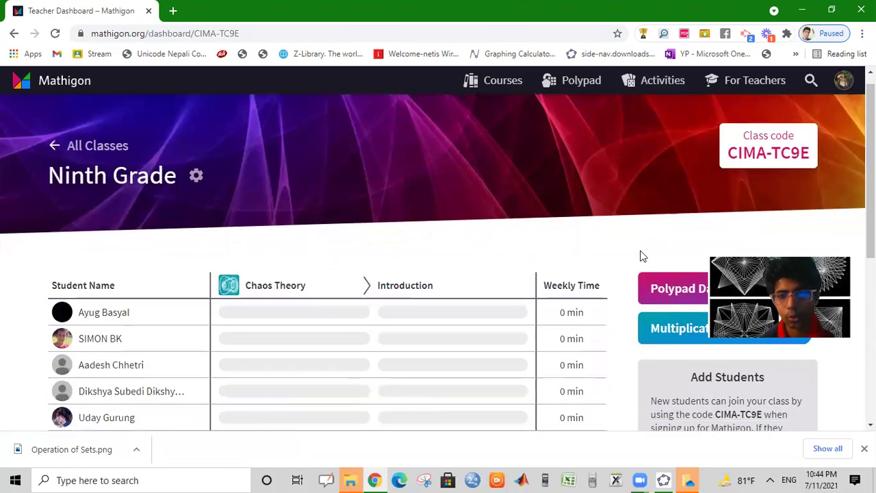
scroll(641, 255, "up", 2)
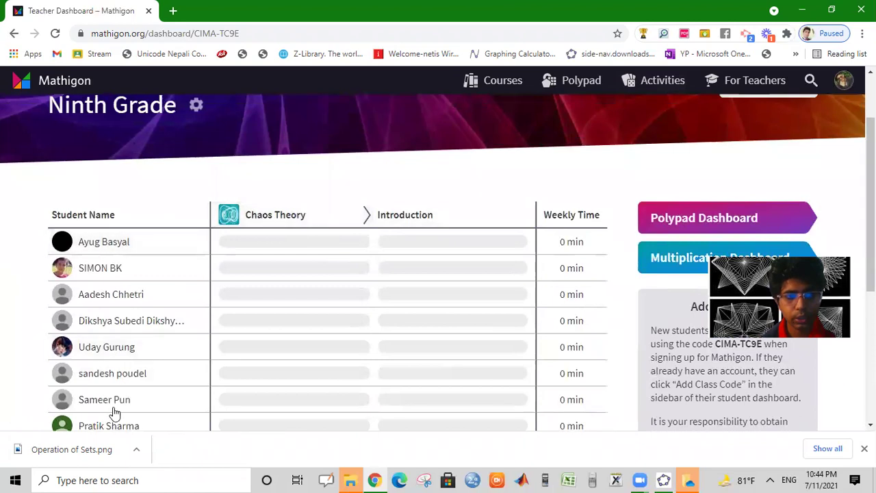
left_click(14, 35)
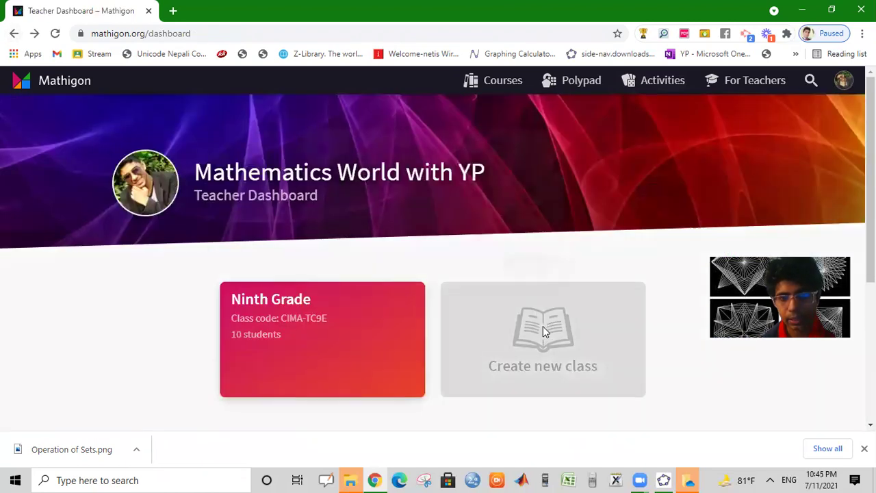
- Create a new class named "Class nine" from the Teacher Dashboard
left_click(543, 327)
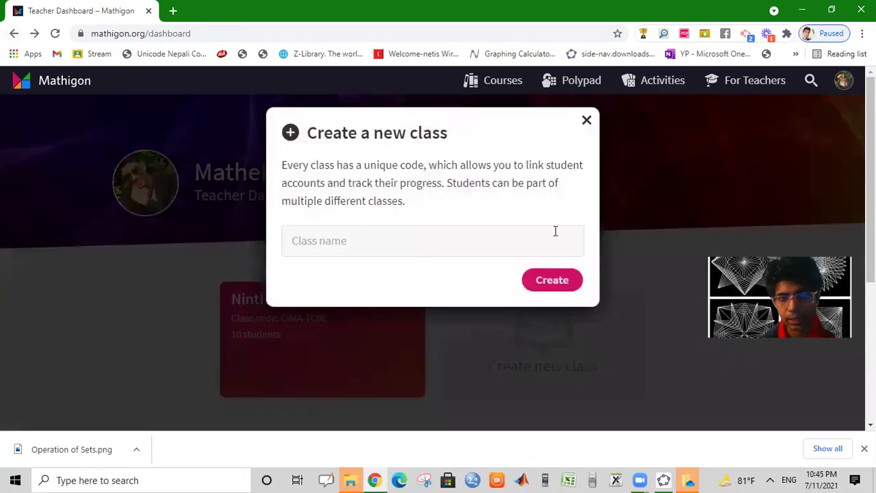
left_click(334, 242)
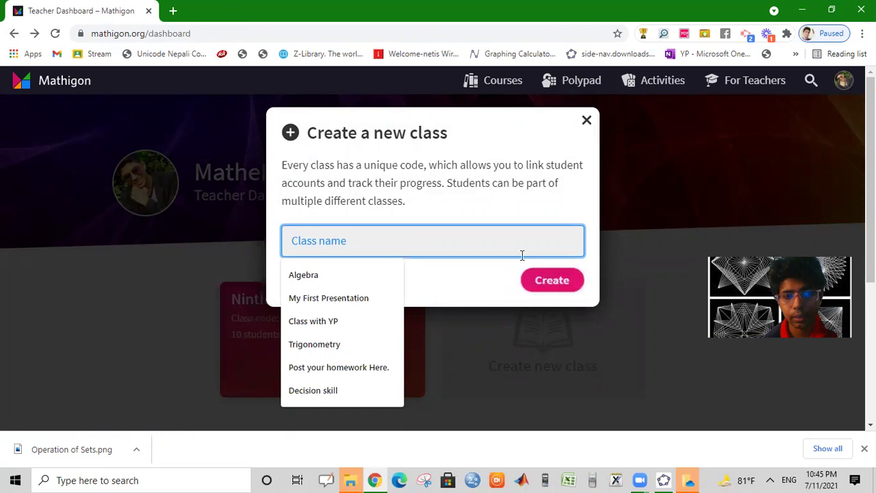
type("ni")
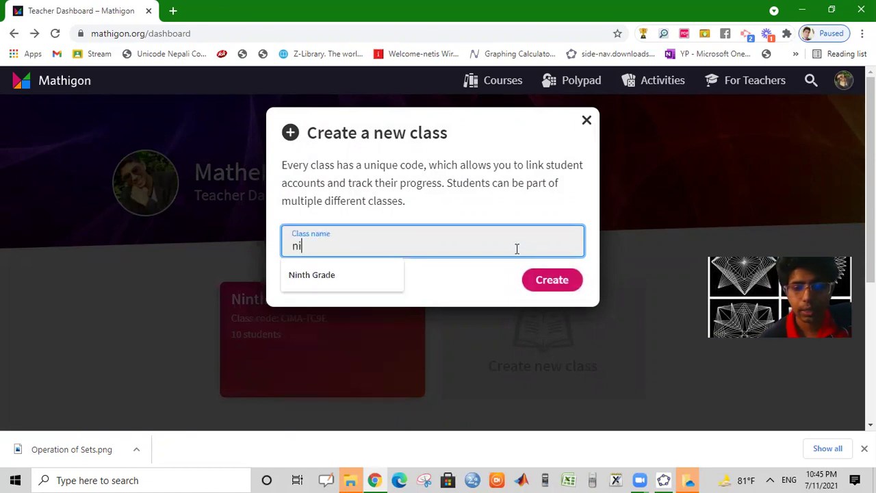
type("ne")
key("BackSpace")
key("BackSpace")
key("BackSpace")
key("BackSpace")
type("Class nine")
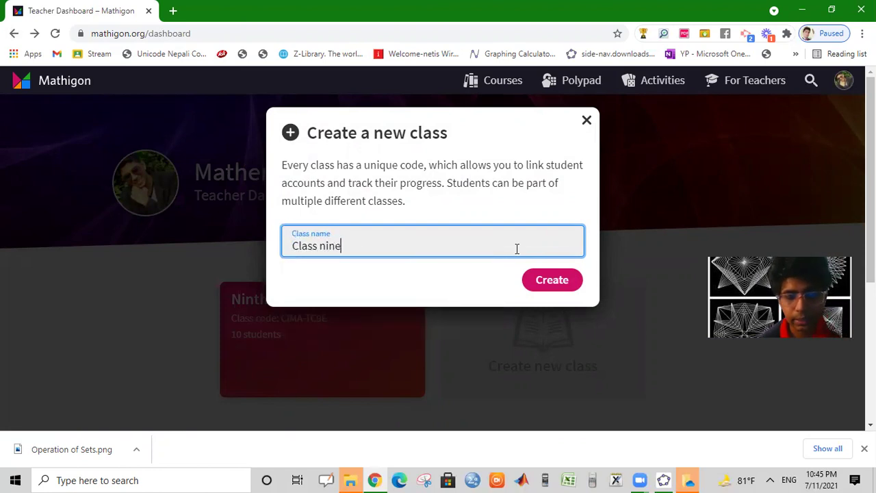
left_click(558, 282)
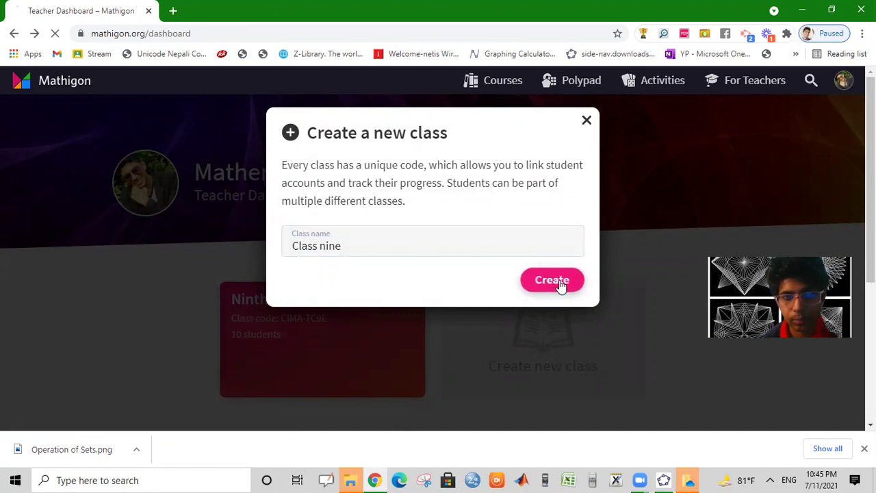
left_click(548, 281)
- Examine the new class's page, including its class code and the instructions for adding students
left_click_drag(575, 134, 389, 249)
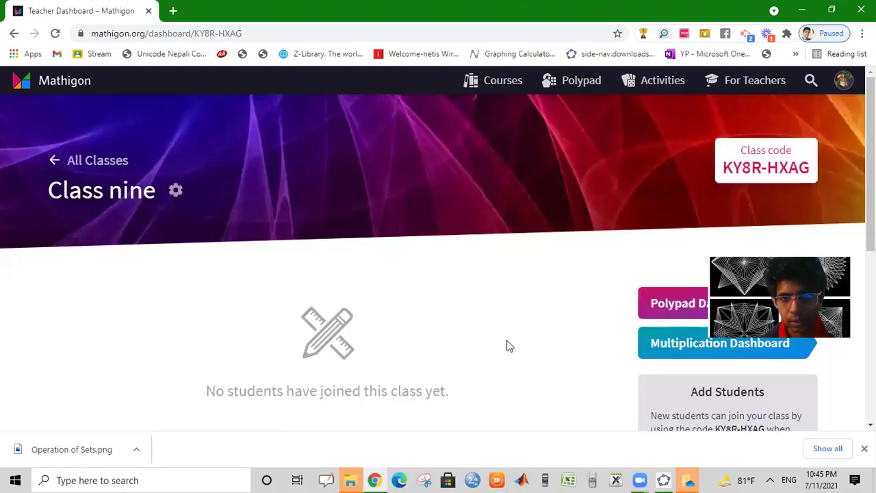
scroll(506, 347, "down", 4)
scroll(507, 346, "up", 3)
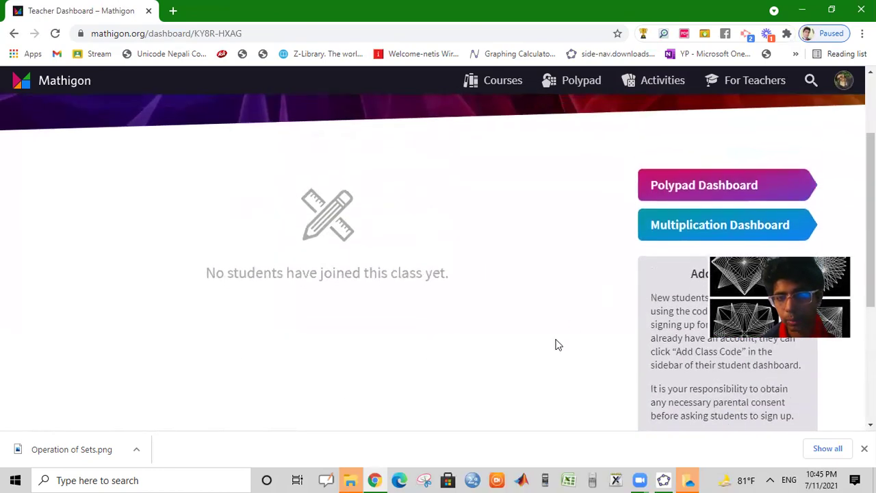
- Try to import students from Google Classroom into Class nine, going as far as the Google account's password prompt, and return to the class page
scroll(555, 345, "down", 3)
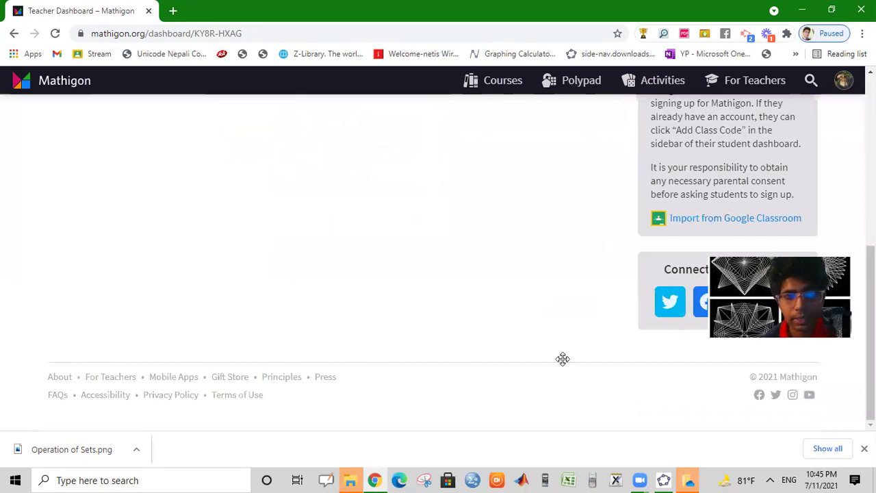
scroll(373, 215, "up", 5)
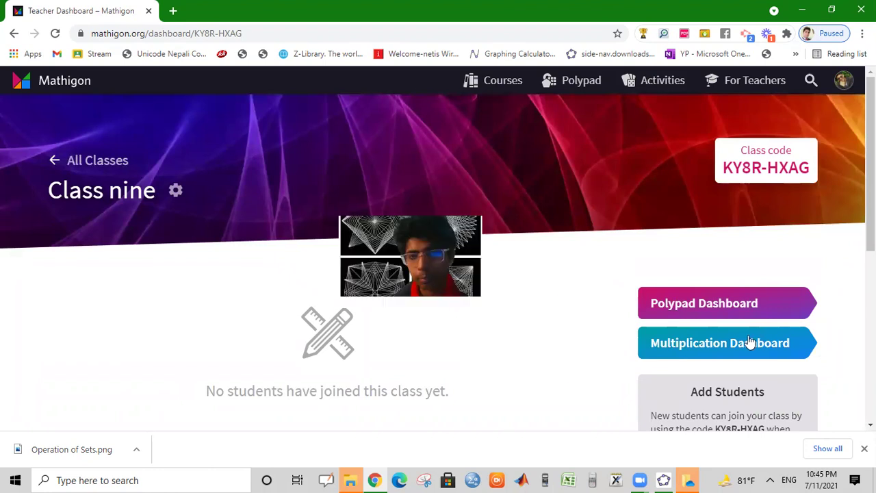
scroll(632, 368, "down", 4)
scroll(632, 368, "up", 1)
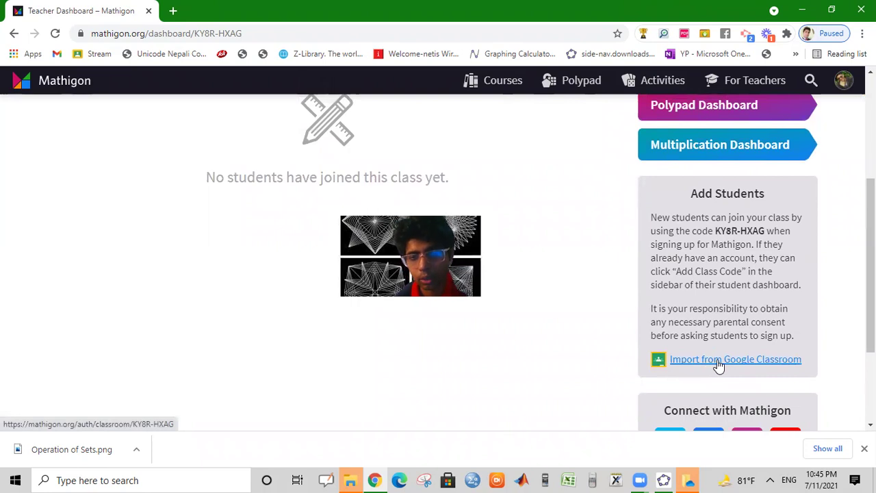
left_click(719, 362)
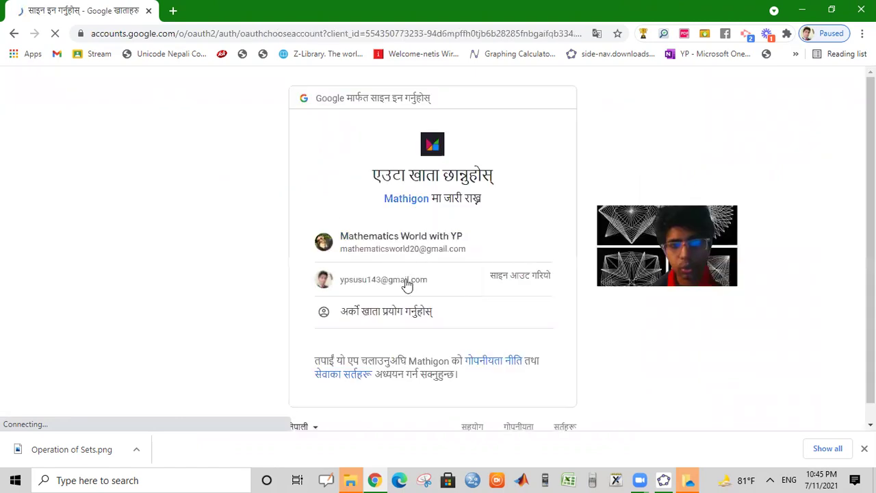
left_click(407, 285)
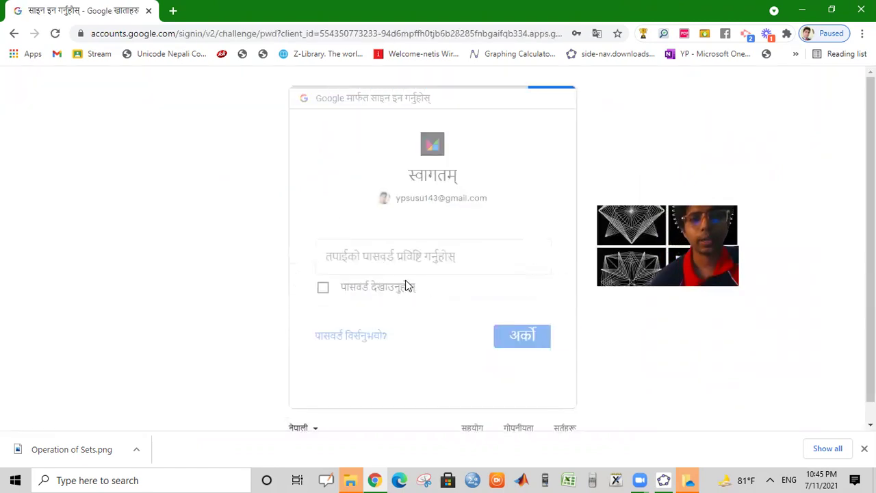
left_click(358, 257)
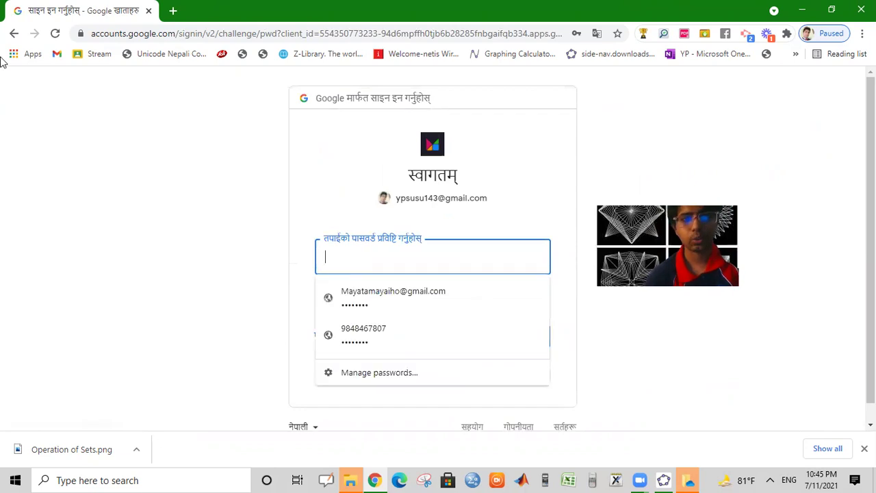
left_click(12, 35)
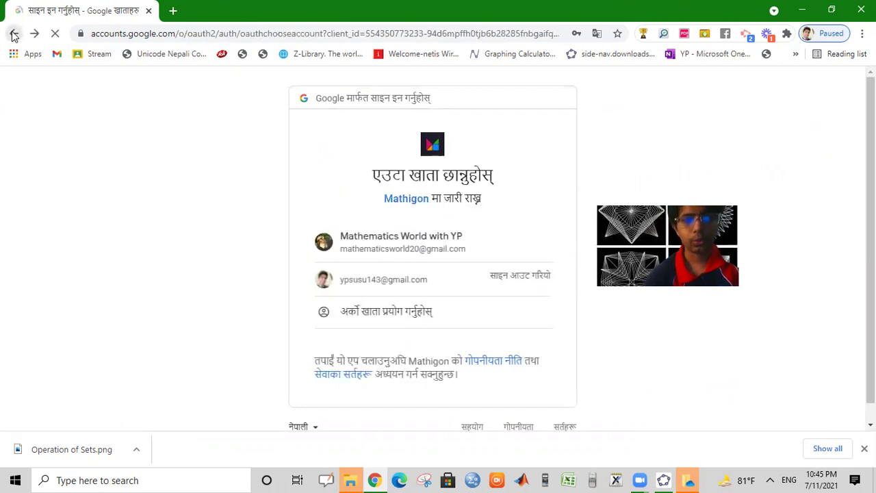
left_click(13, 34)
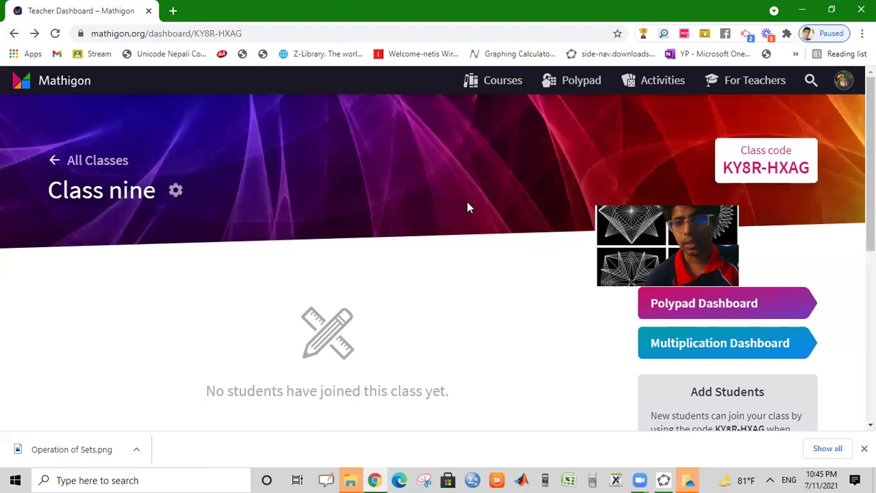
- Look over the Class nine page once more and open Polypad from Mathigon's site navigation
triple_click(466, 207)
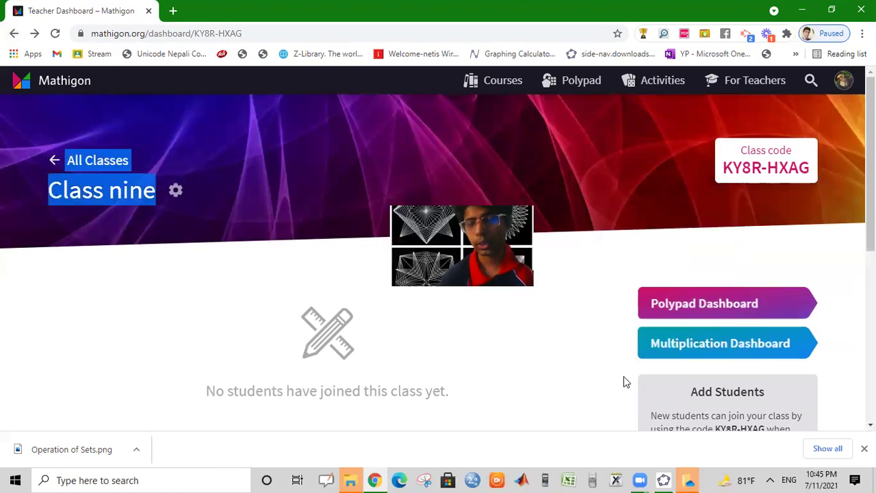
scroll(625, 381, "down", 5)
scroll(620, 392, "up", 5)
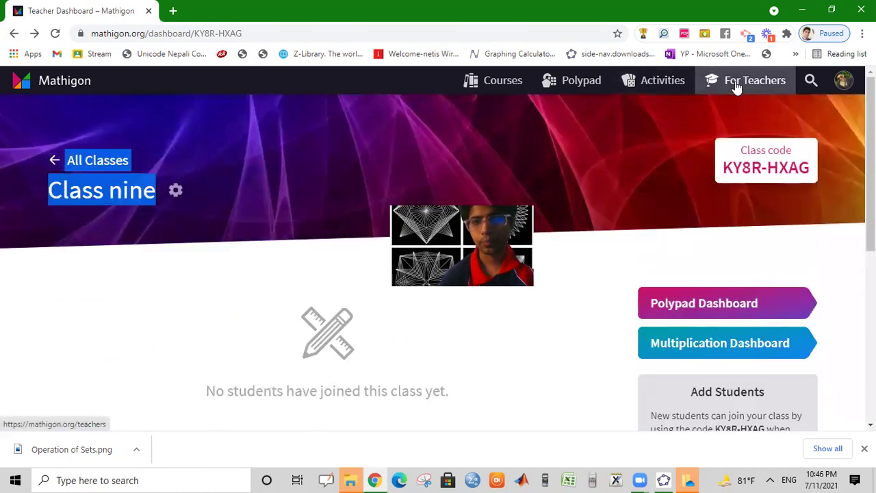
left_click(587, 81)
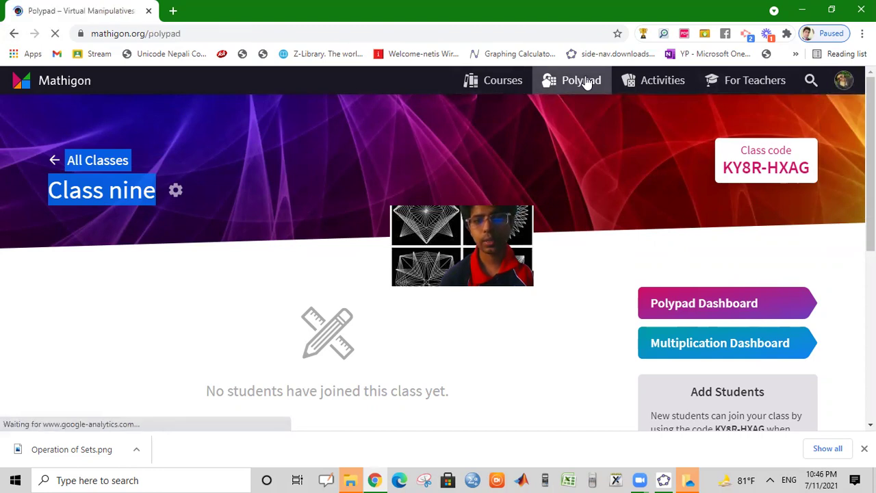